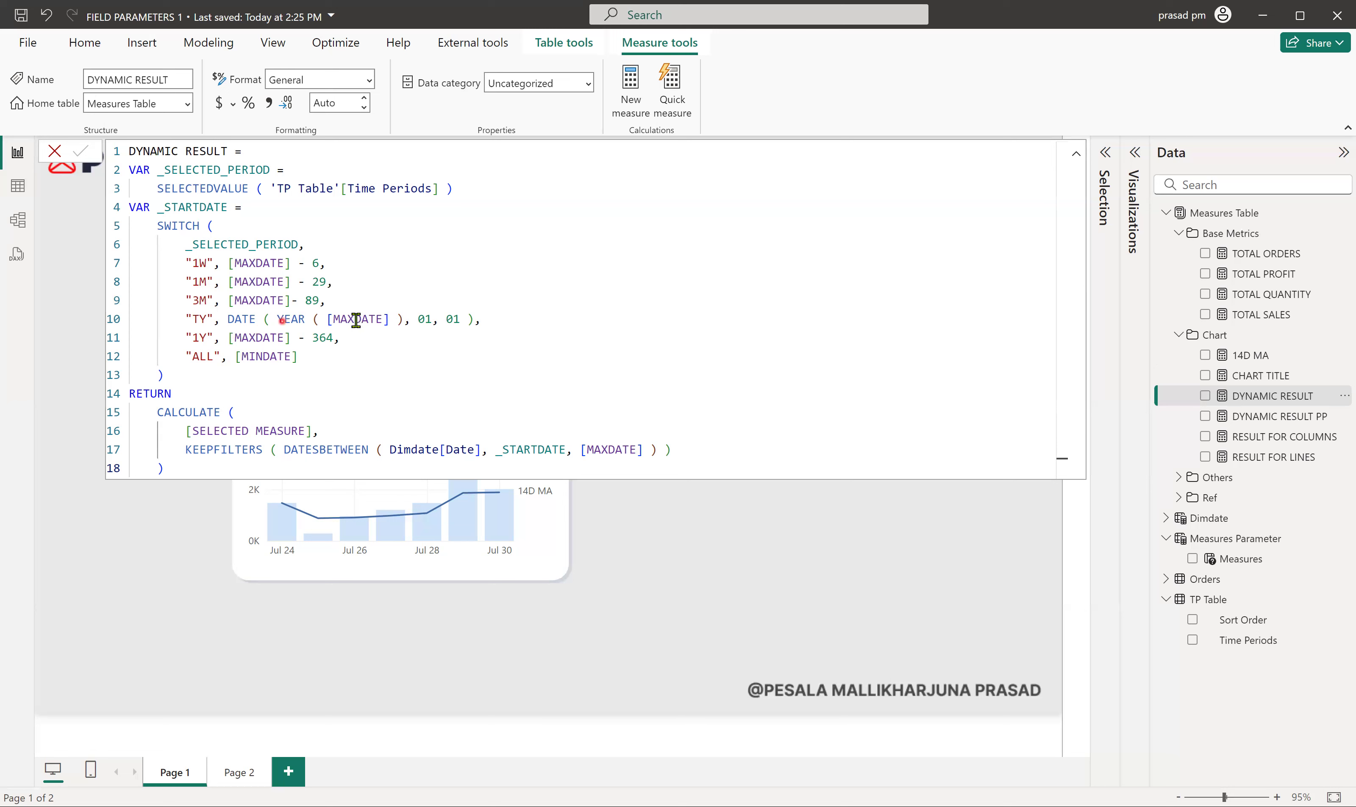
Examine the _STARTDATE branches in the DYNAMIC RESULT formula, especially the TY, 1Y and ALL periods
click(226, 319)
click(418, 318)
click(453, 333)
click(196, 363)
click(222, 320)
click(227, 414)
click(1296, 440)
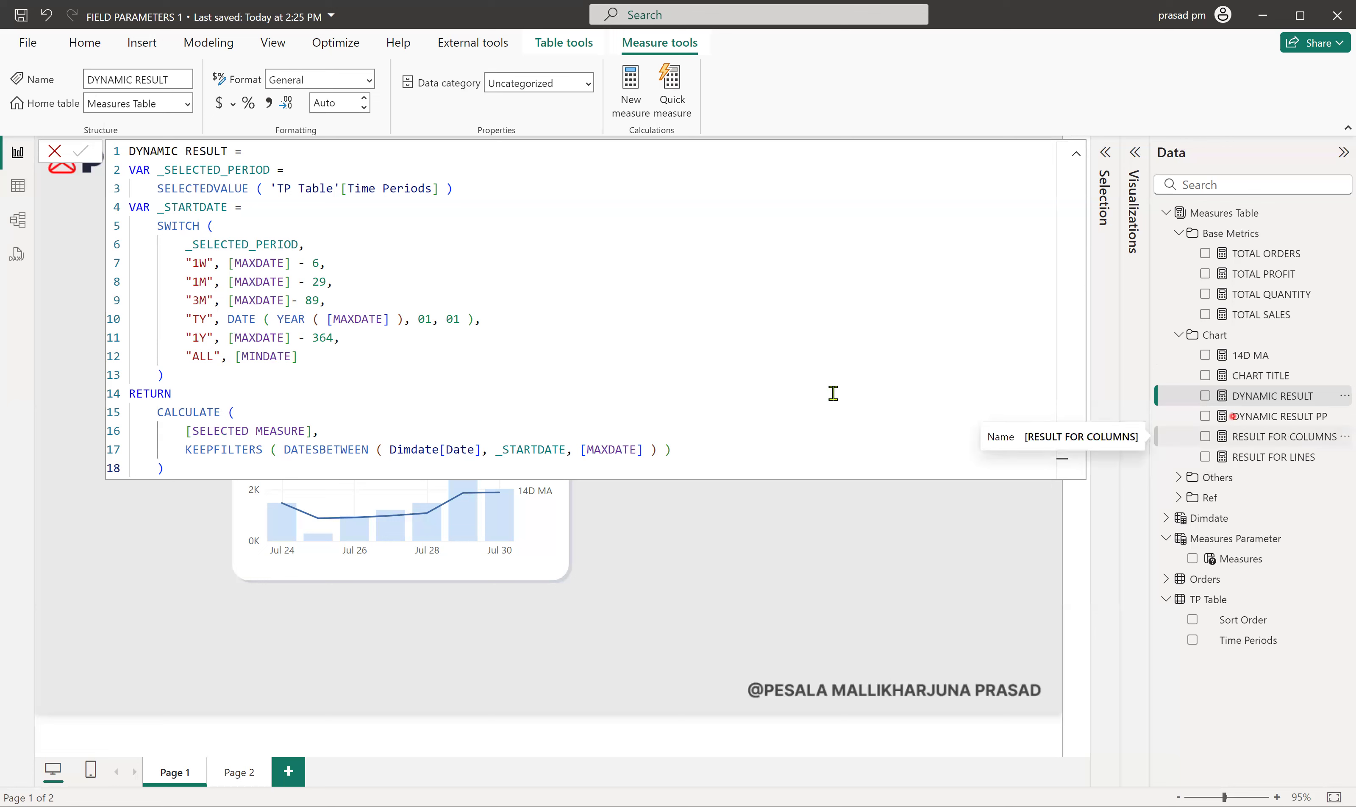
Review the CALCULATE expression with [SELECTED MEASURE] and KEEPFILTERS in DYNAMIC RESULT, and close the formula without changes
click(191, 435)
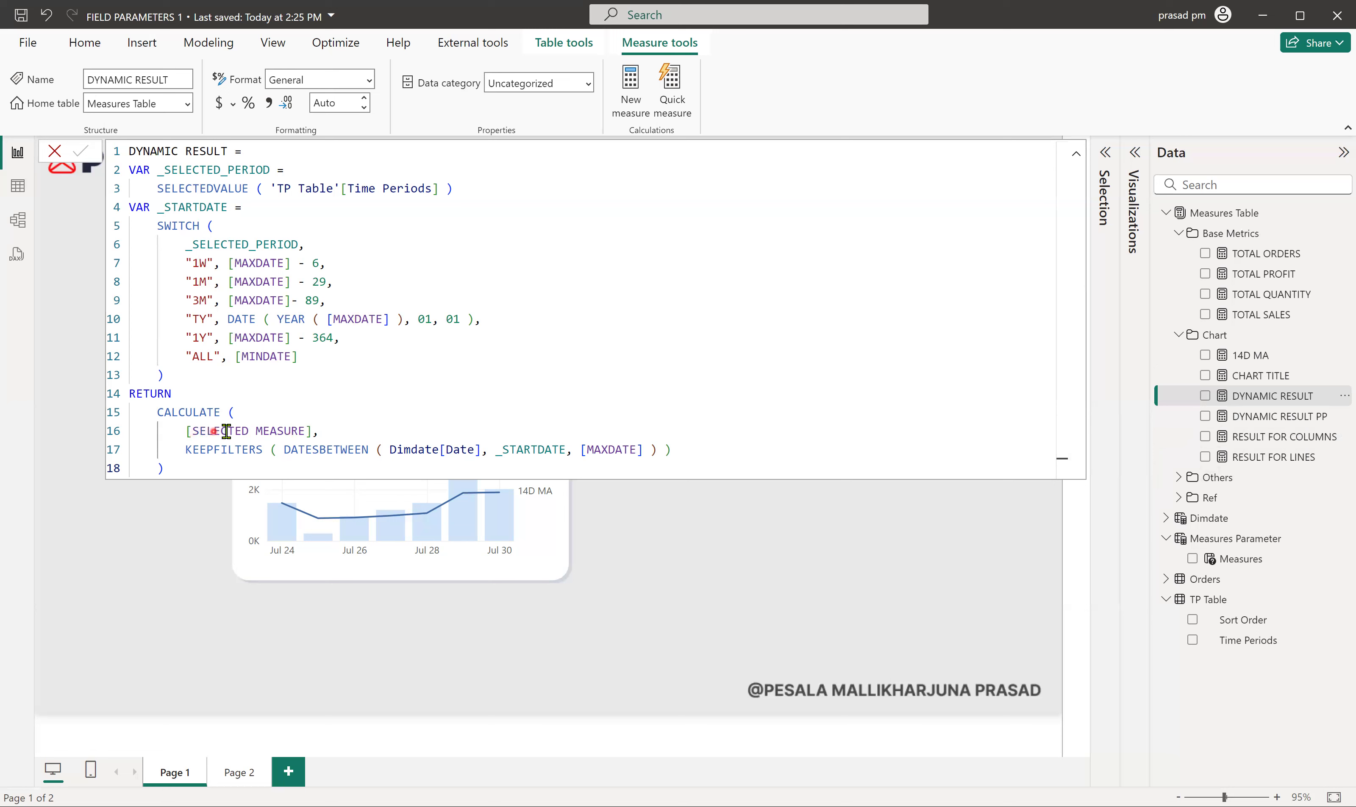
click(308, 429)
click(312, 430)
text(,)
click(183, 450)
click(184, 430)
click(493, 450)
click(172, 184)
click(333, 430)
click(65, 150)
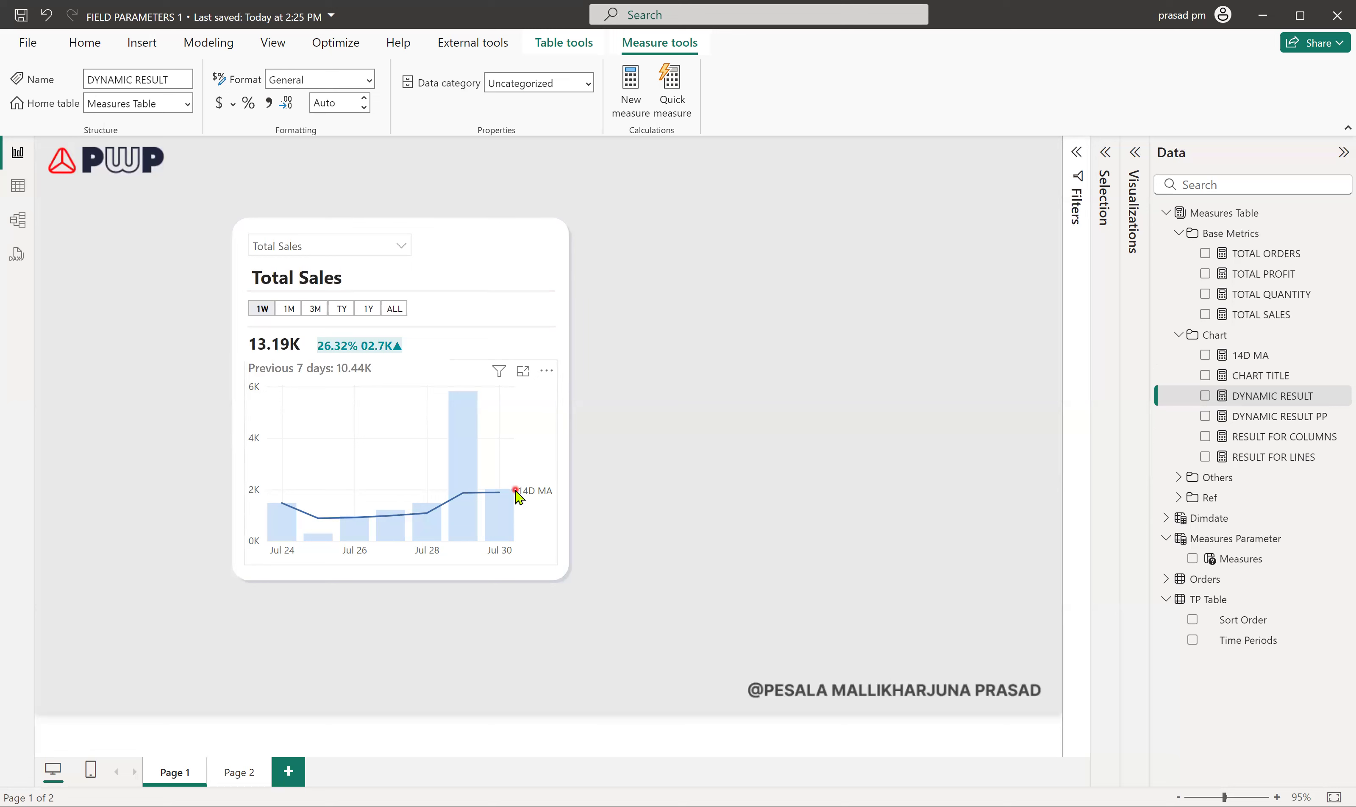
Open the DYNAMIC RESULT PP measure, examine its previous-period date logic starting with the 1W end date, and close the formula
click(1253, 416)
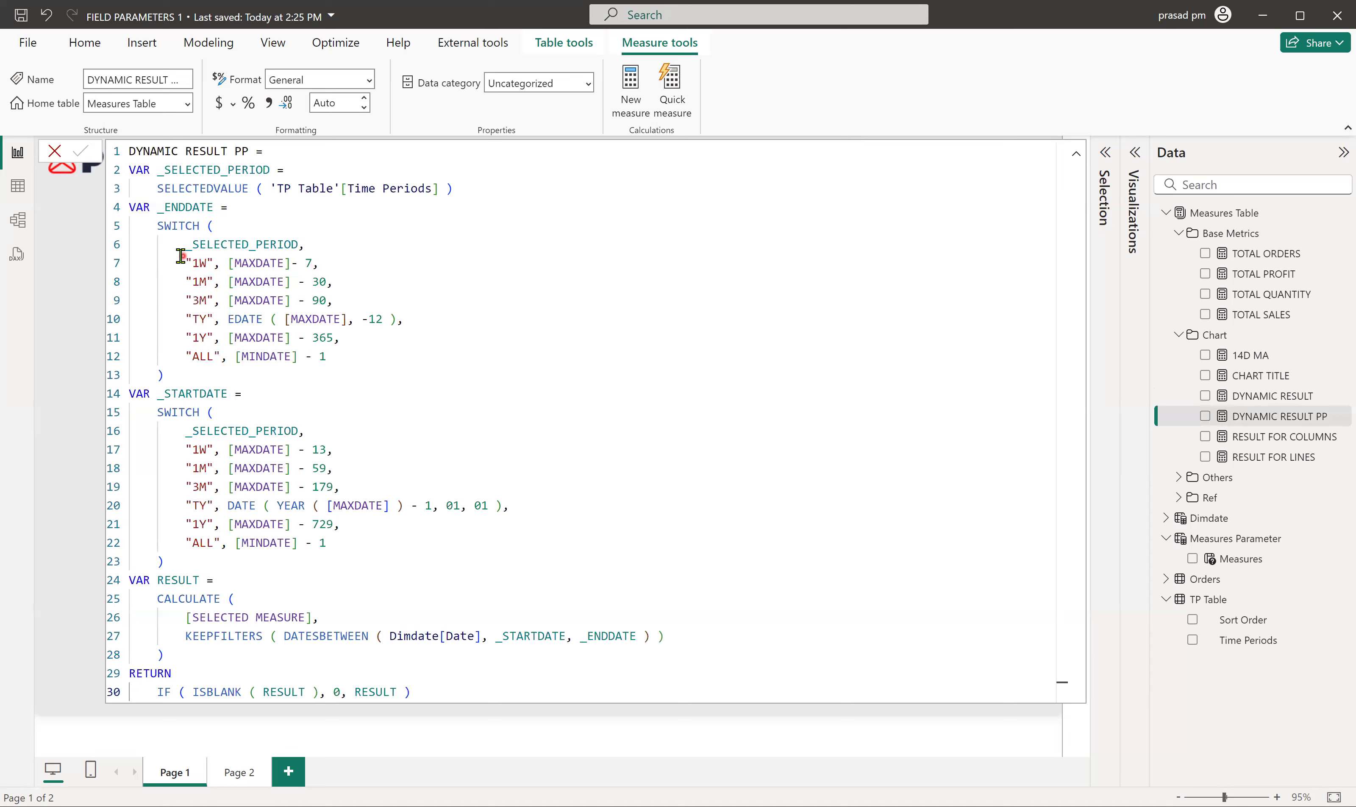
drag(181, 256, 322, 260)
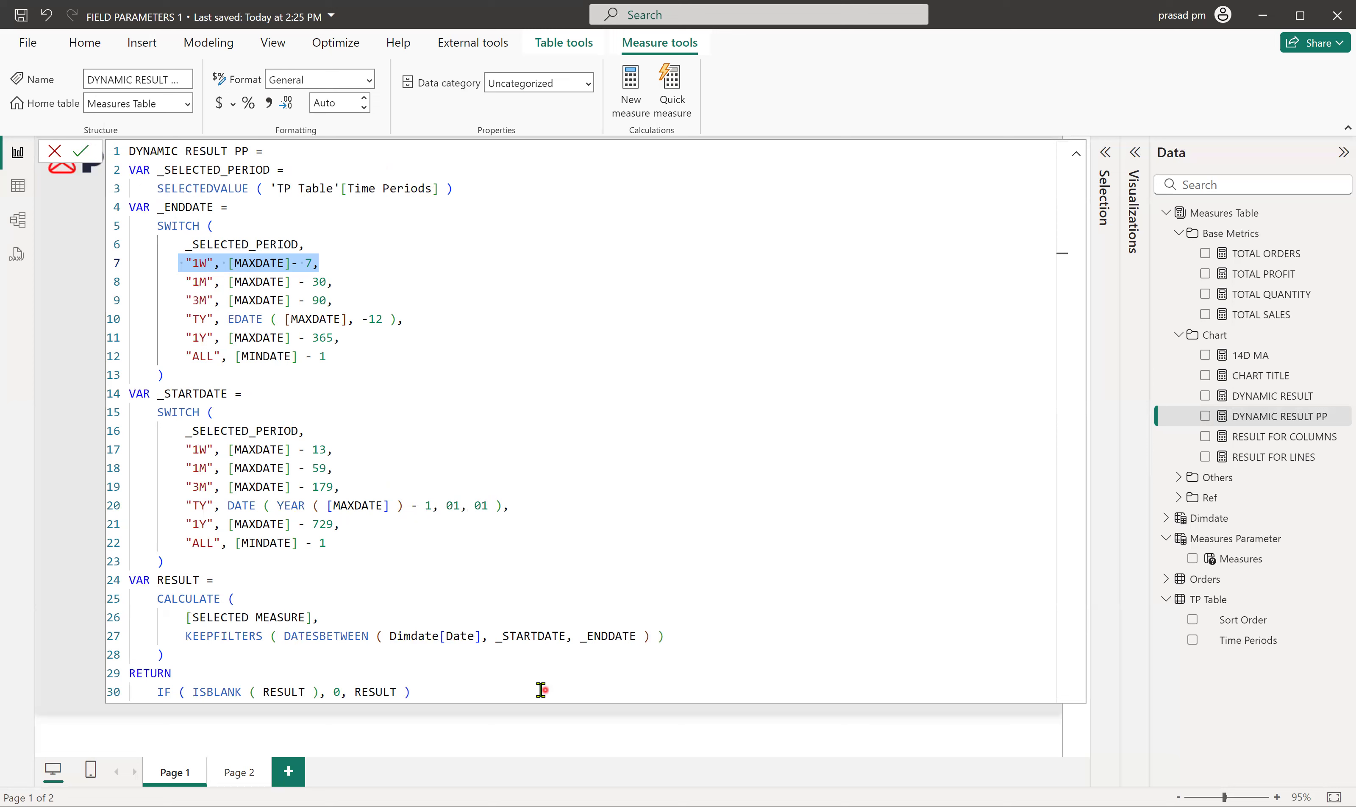
click(81, 160)
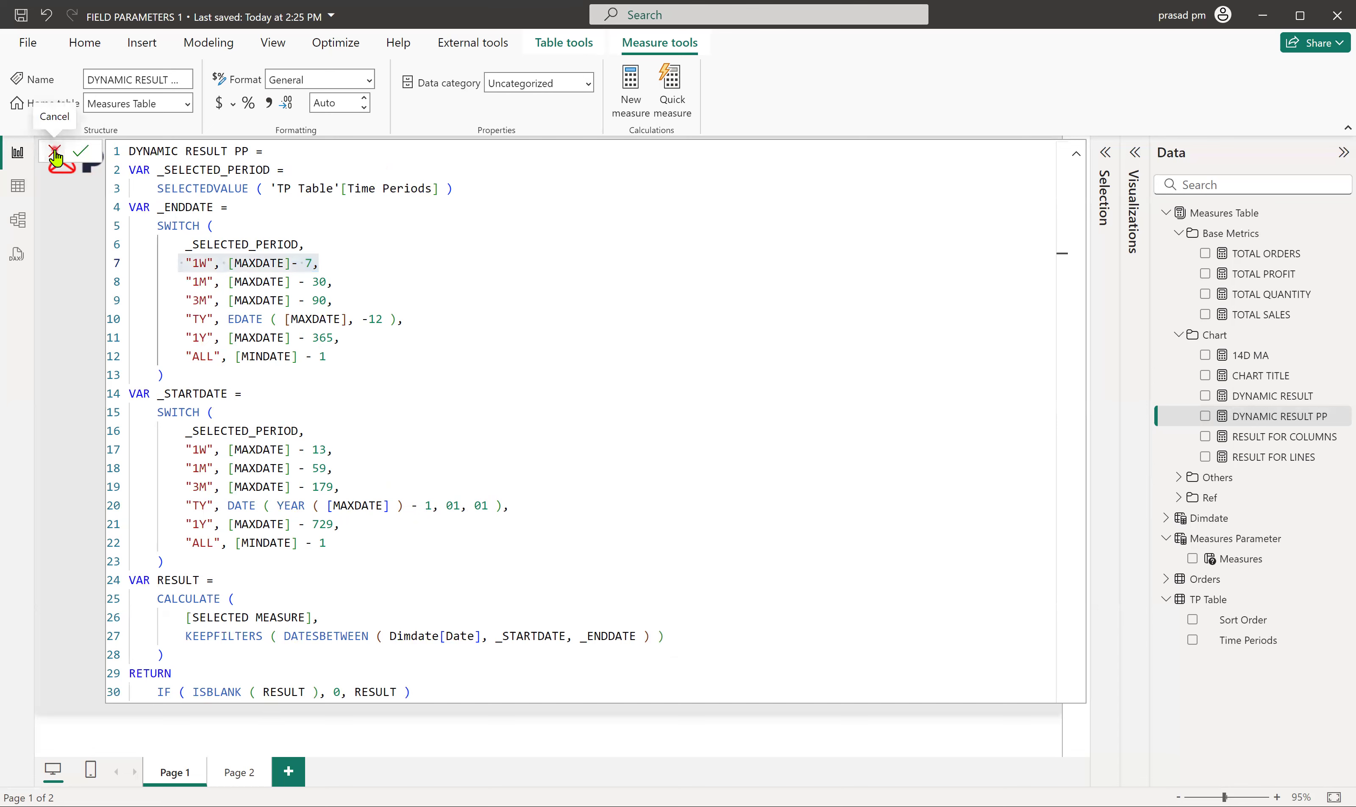
click(655, 252)
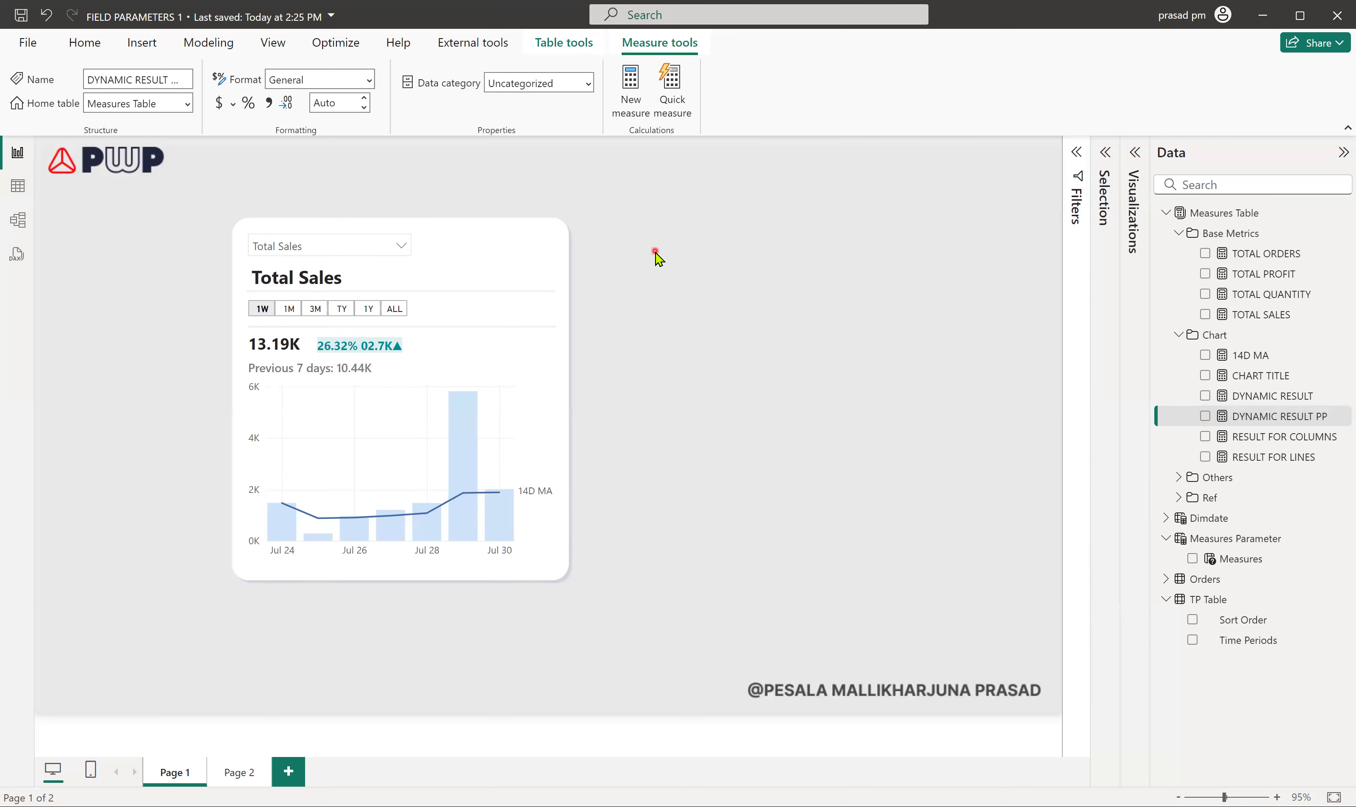
Reopen DYNAMIC RESULT PP, check how the ALL period is handled in _STARTDATE and _ENDDATE, and close the formula
click(1267, 414)
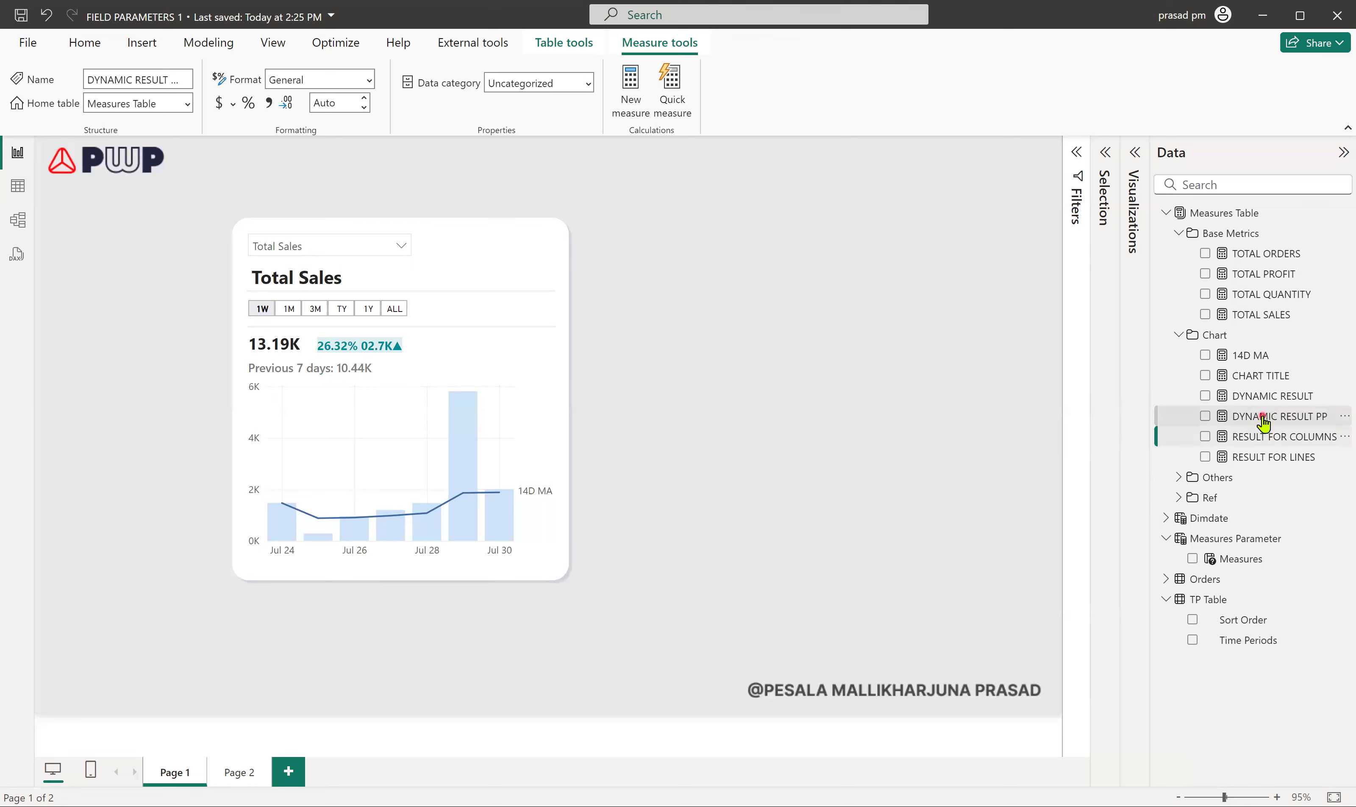
click(1266, 435)
click(1262, 417)
click(211, 542)
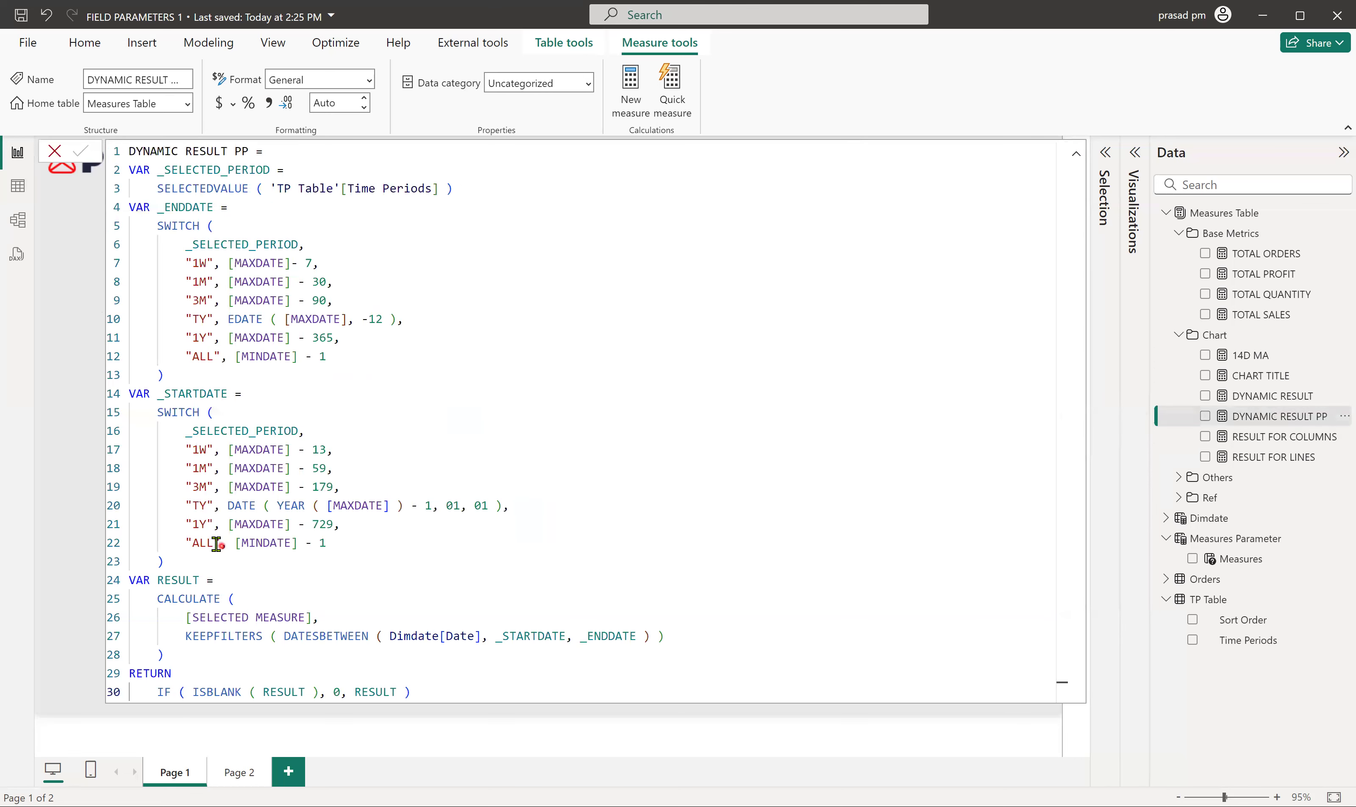
click(350, 543)
click(212, 361)
click(57, 153)
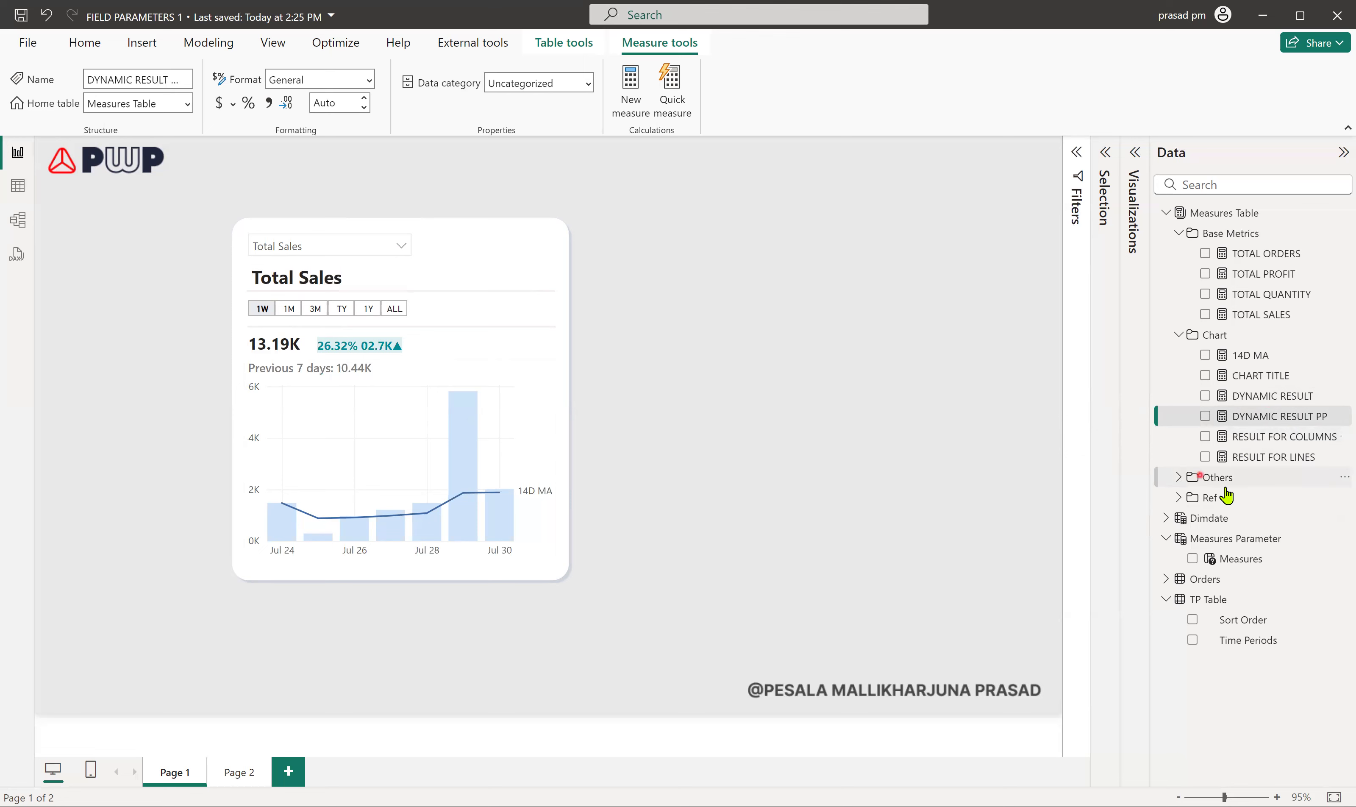
Expand the Ref folder and review the formulas of the %DIFF and DIFF CP PP measures against the card's difference figures
click(1179, 498)
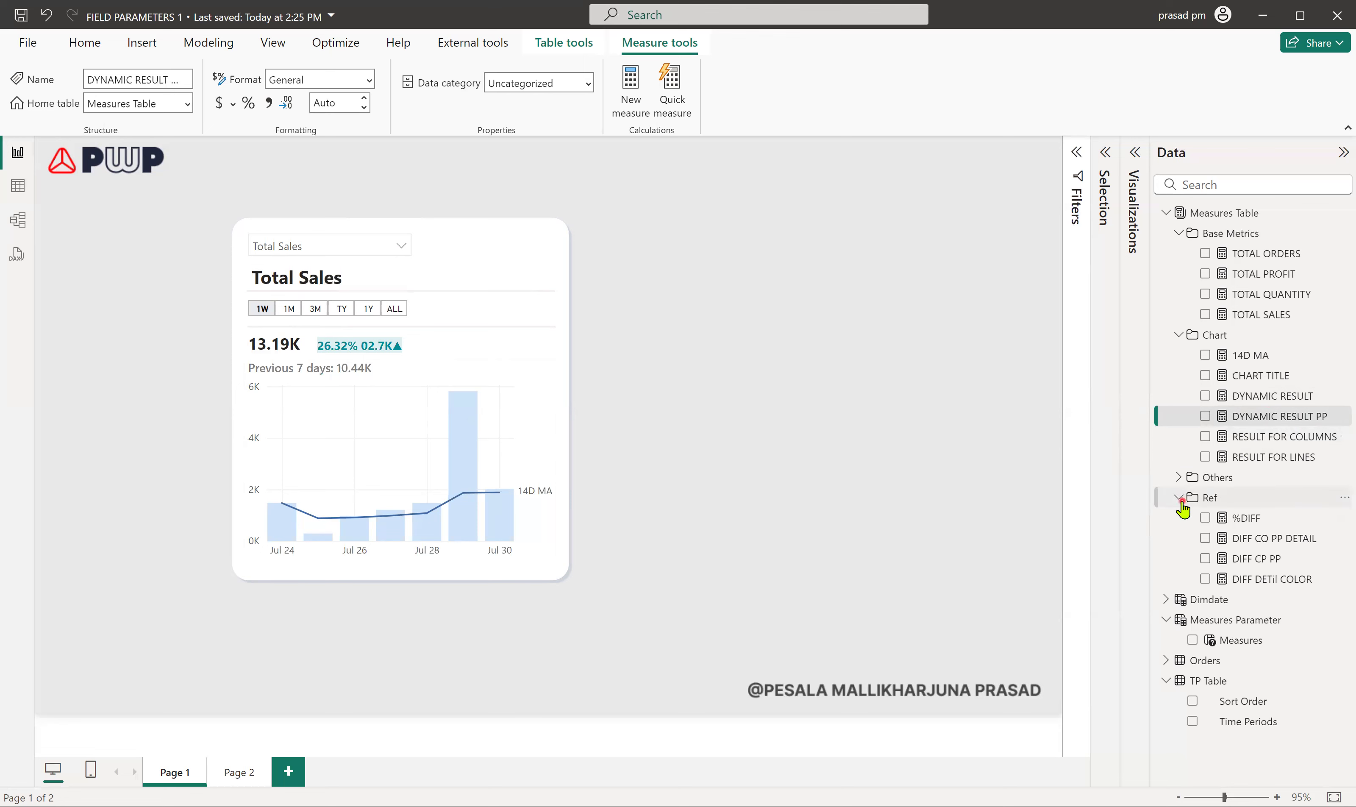
click(1247, 518)
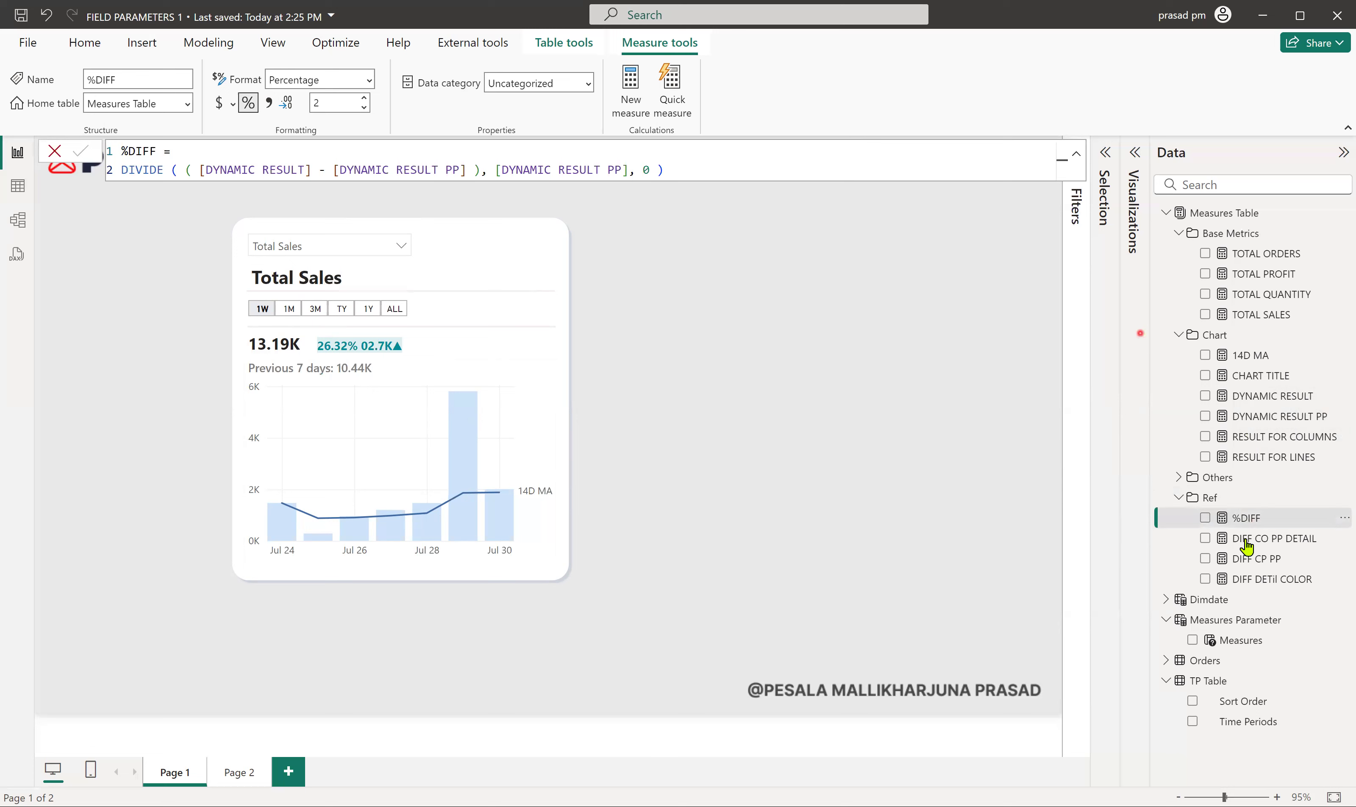
click(1246, 542)
click(1242, 557)
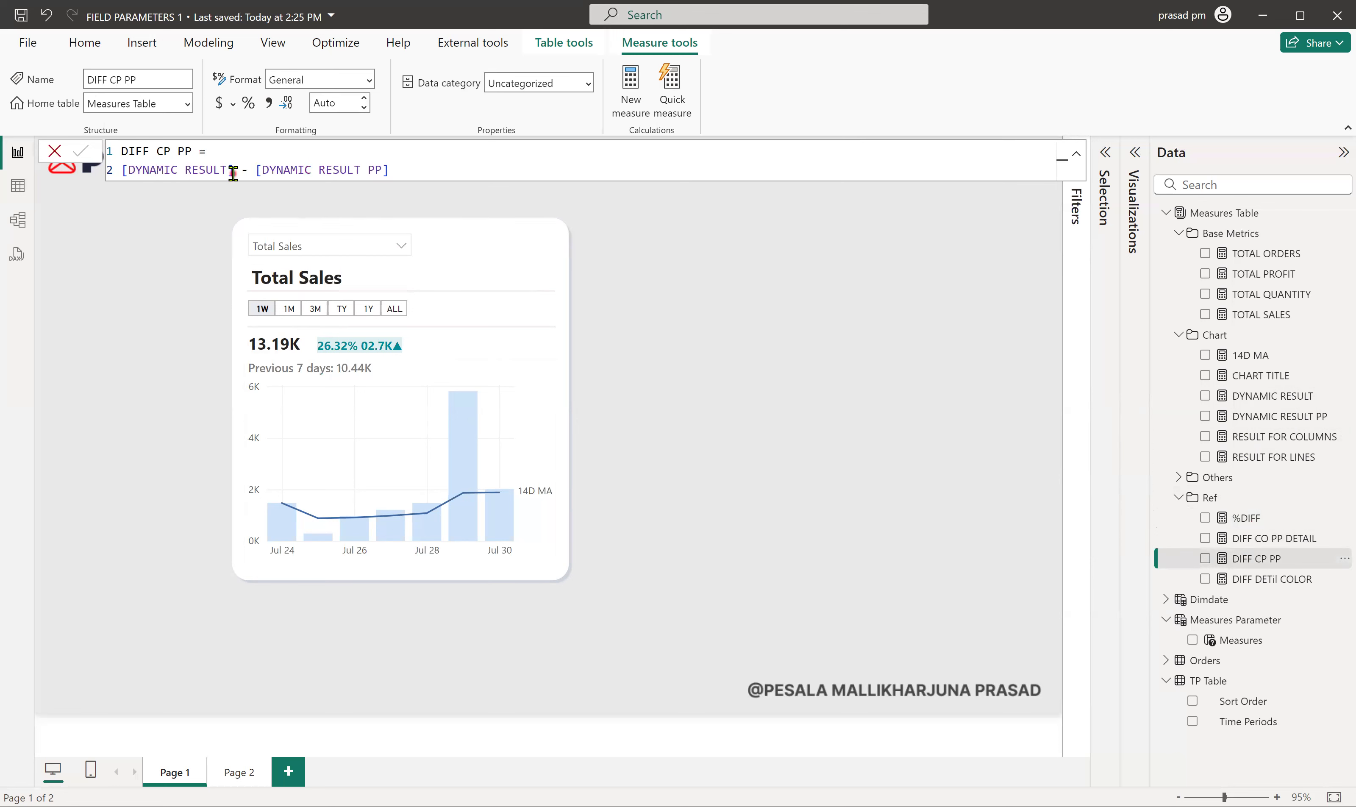
click(337, 171)
click(321, 349)
click(288, 350)
Select the Card (new) visual in the layer order and inspect its callout value formatting
click(1135, 152)
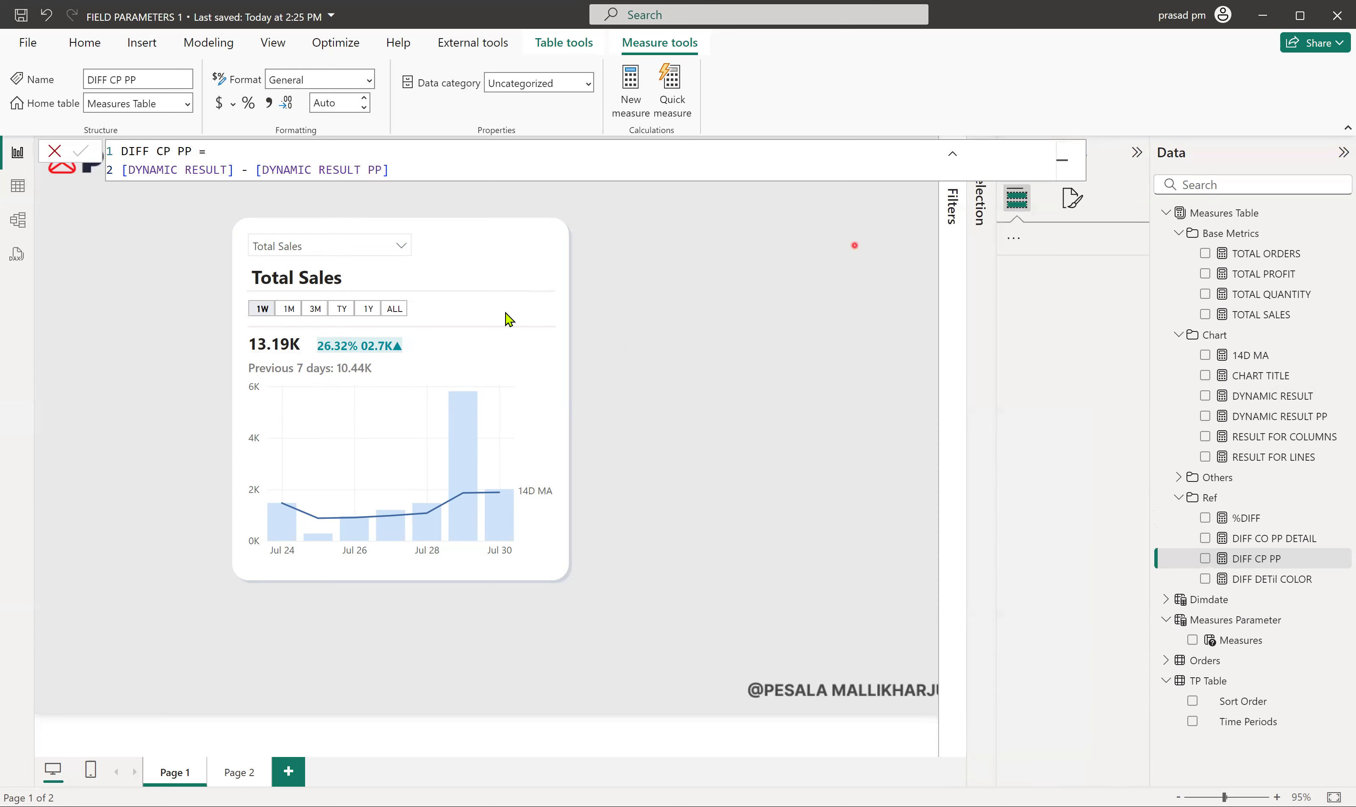
click(980, 198)
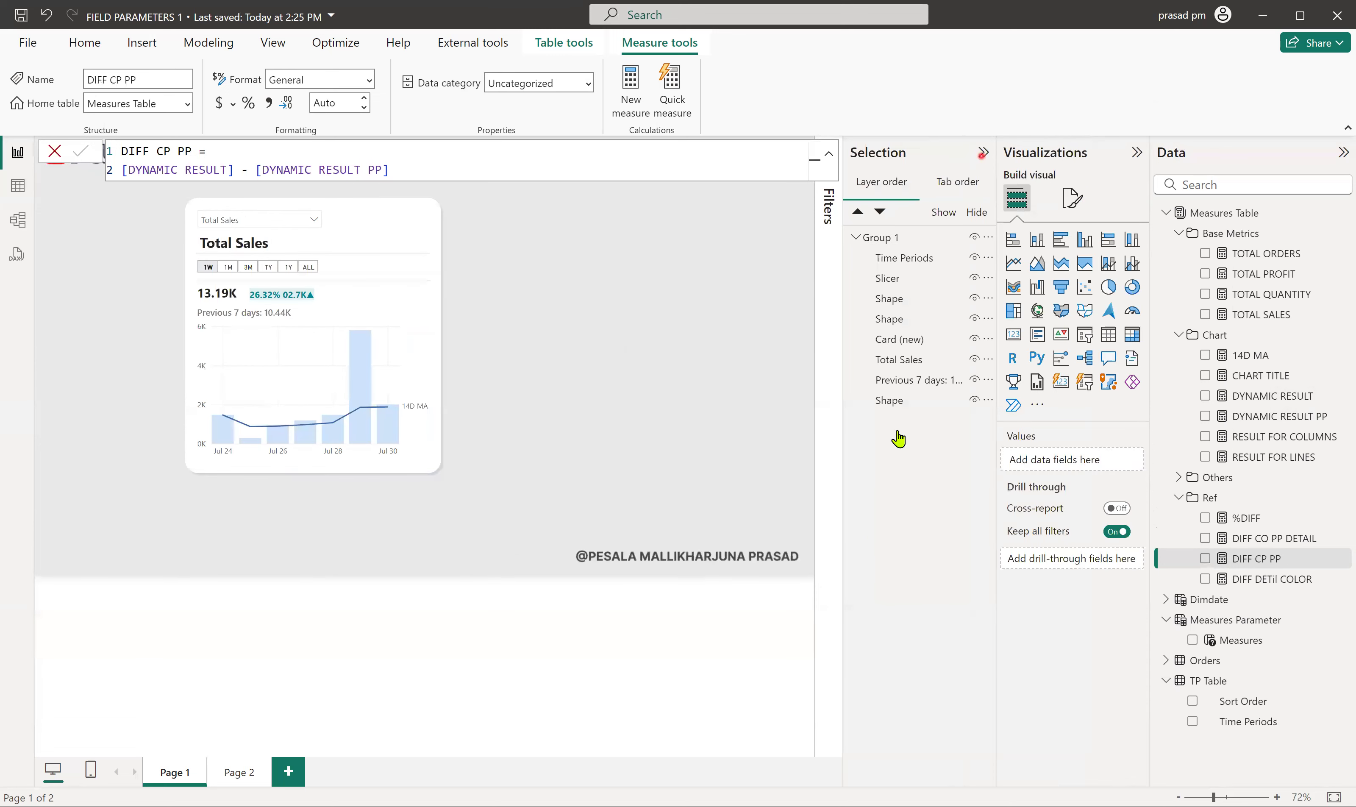
click(899, 341)
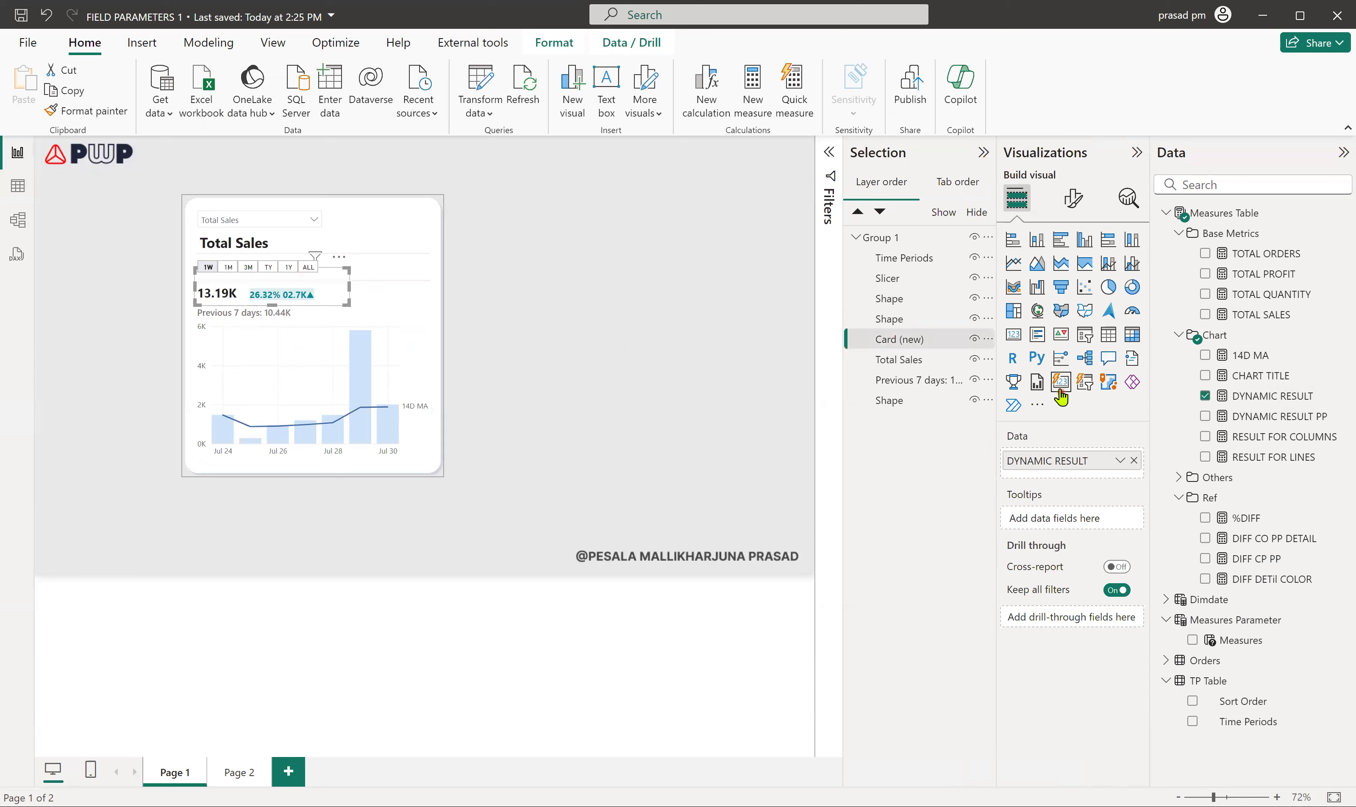
click(1073, 198)
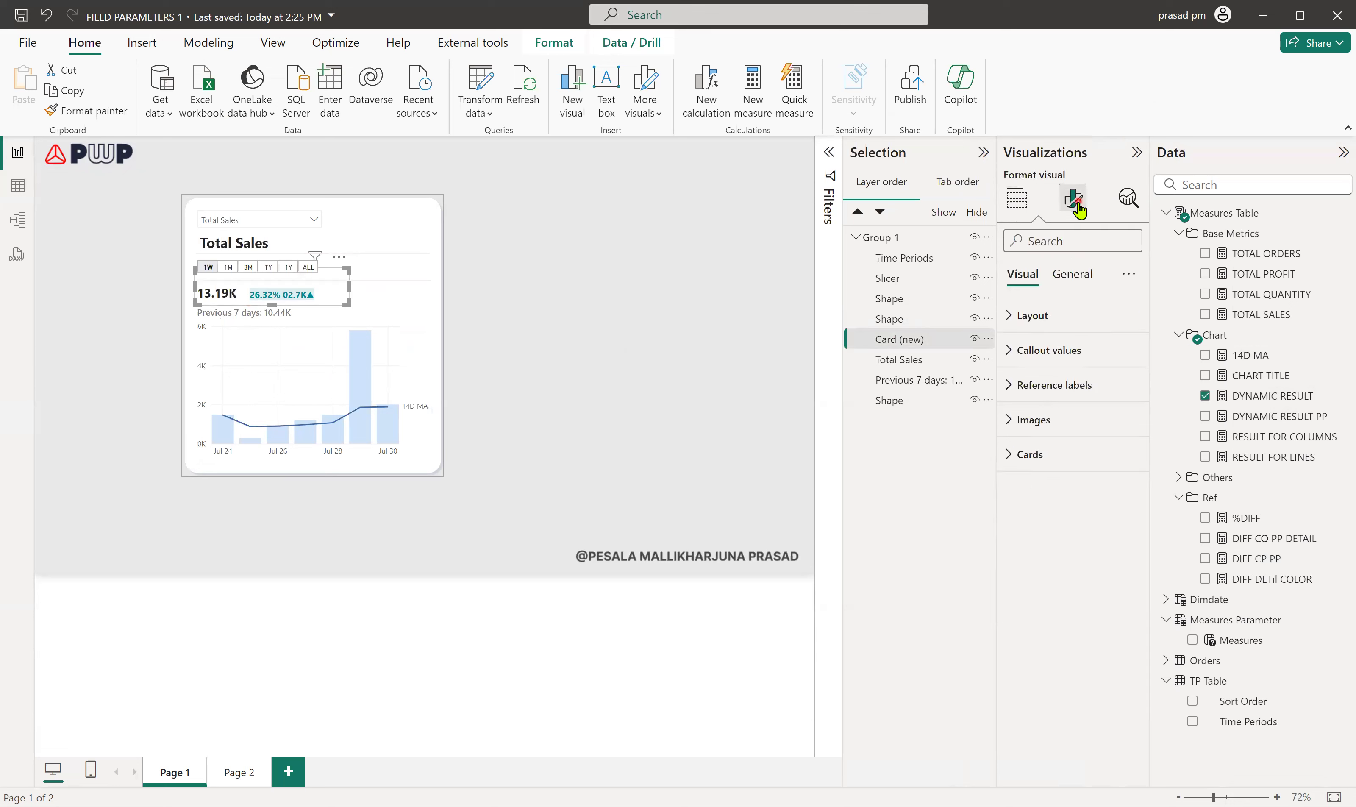
click(1010, 352)
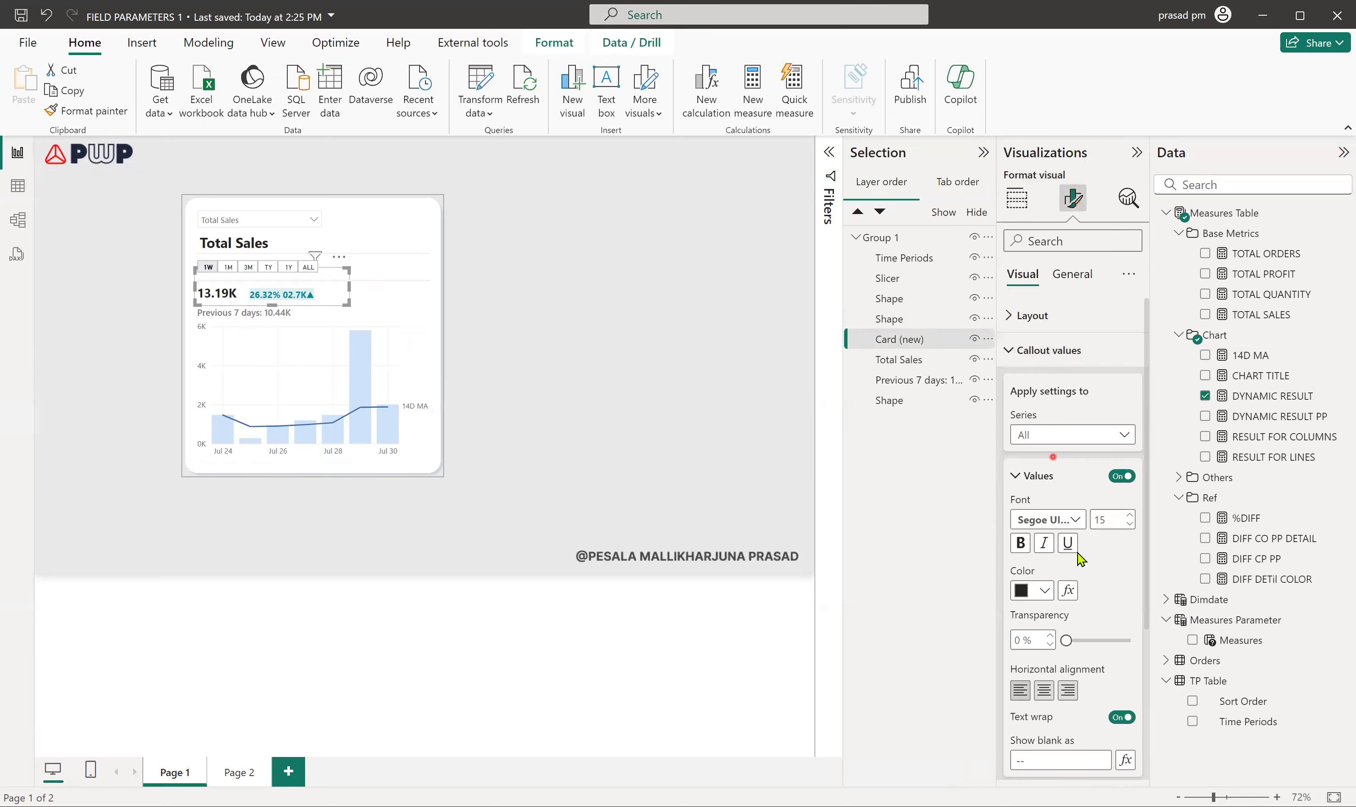
Inspect the card's reference label settings, selecting the %DIFF label to show its value and detail options
click(1016, 198)
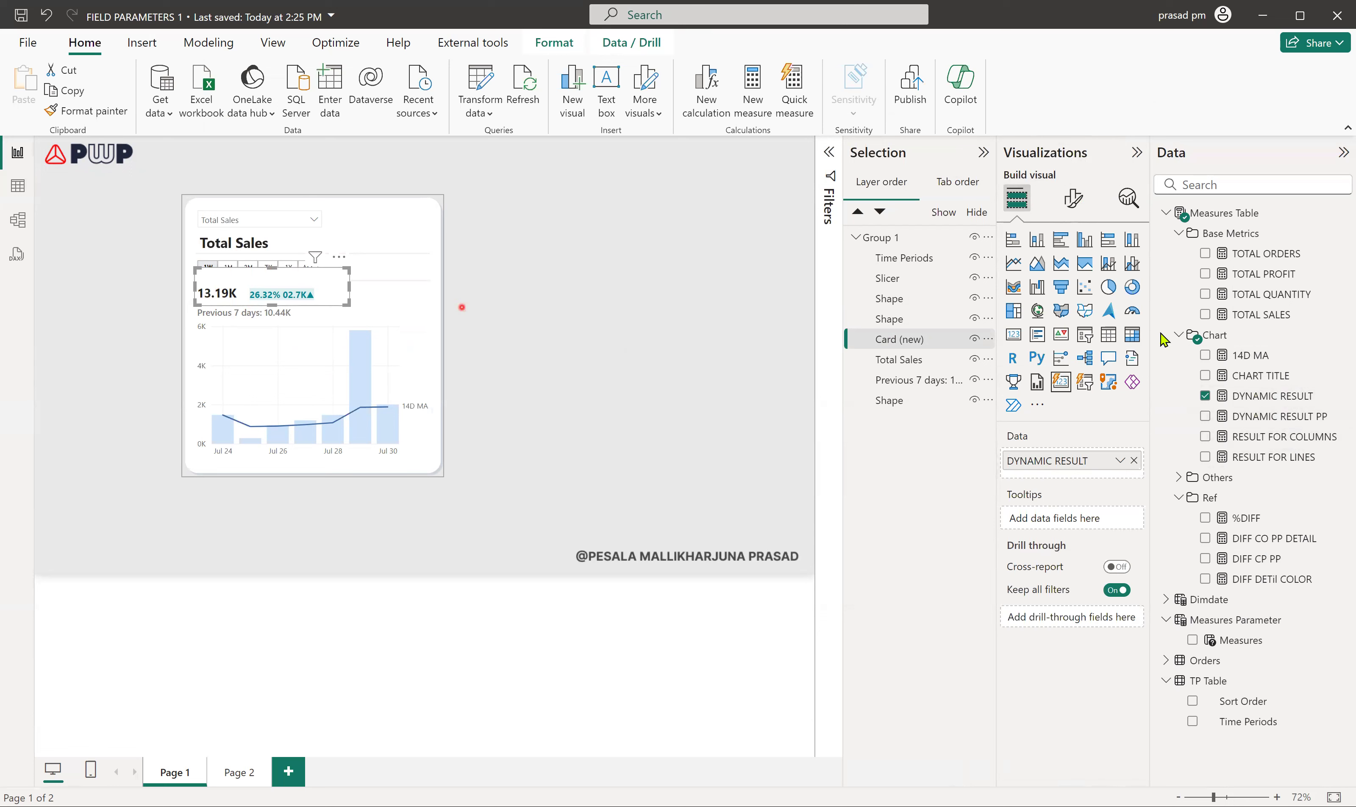
click(1070, 210)
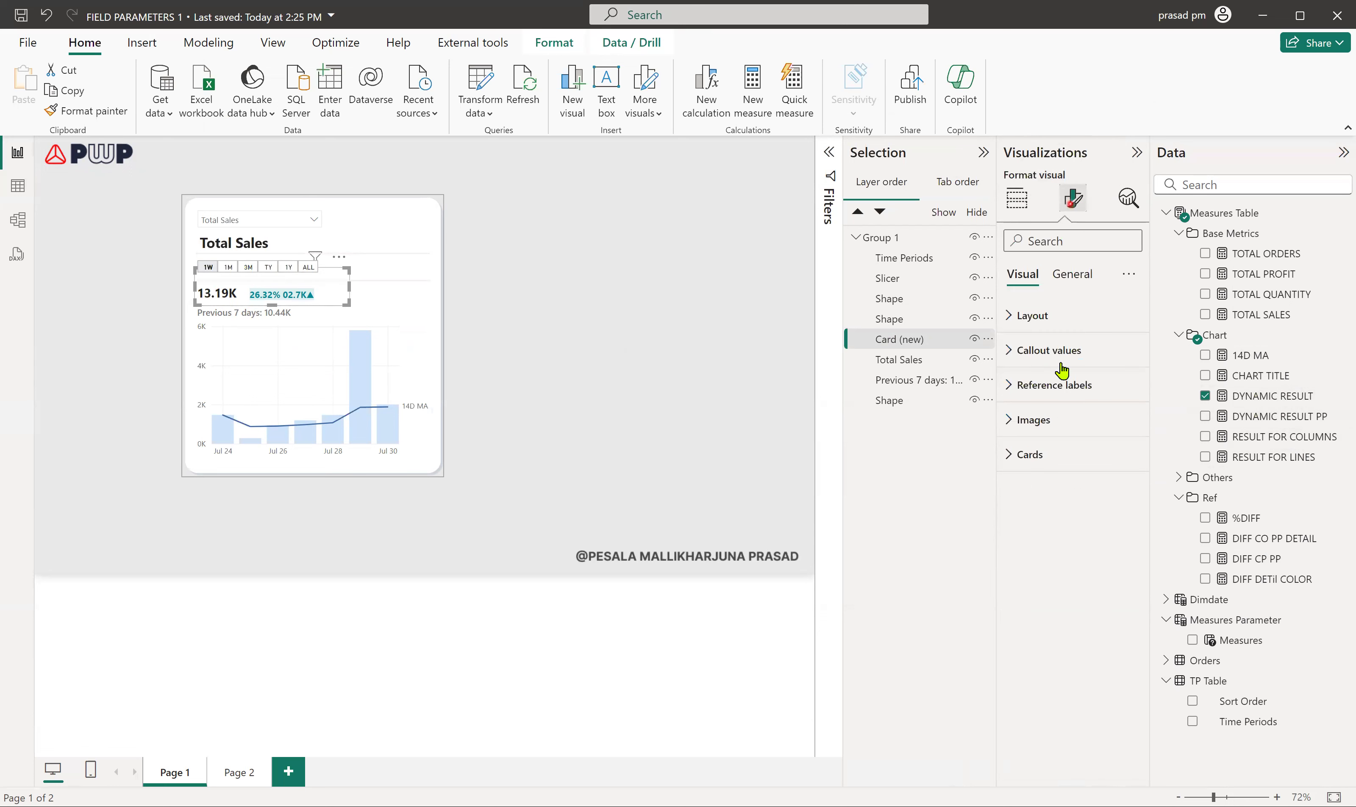
click(1013, 385)
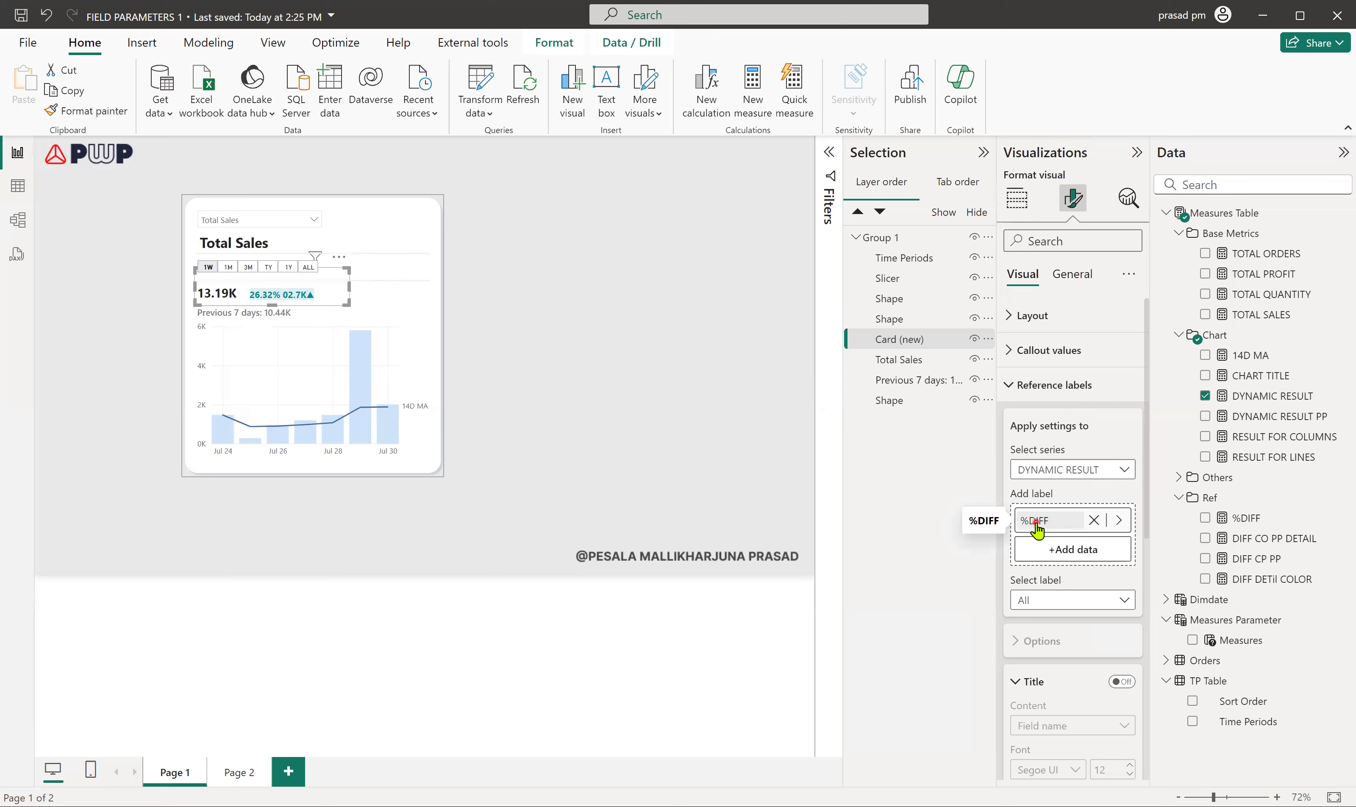
scroll(1095, 559, down, 10)
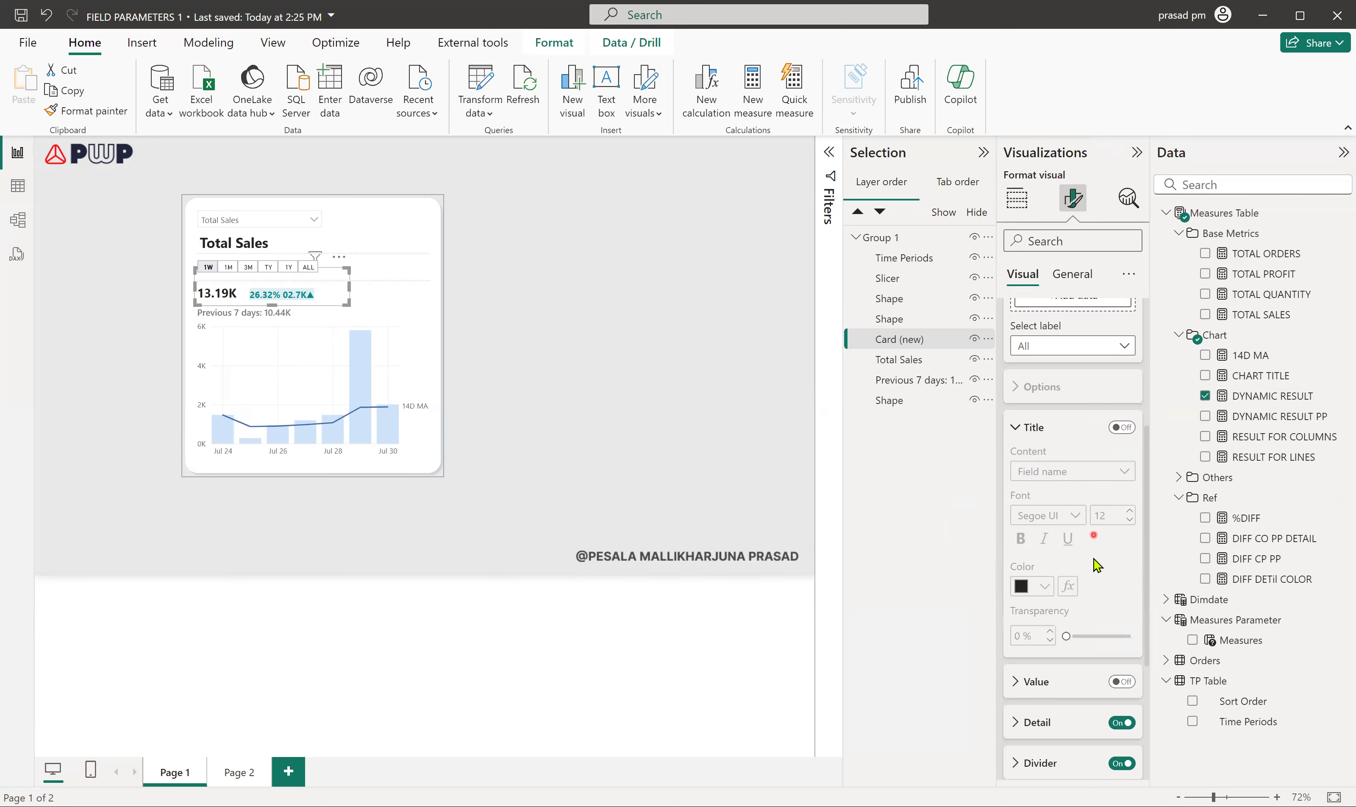
click(1015, 497)
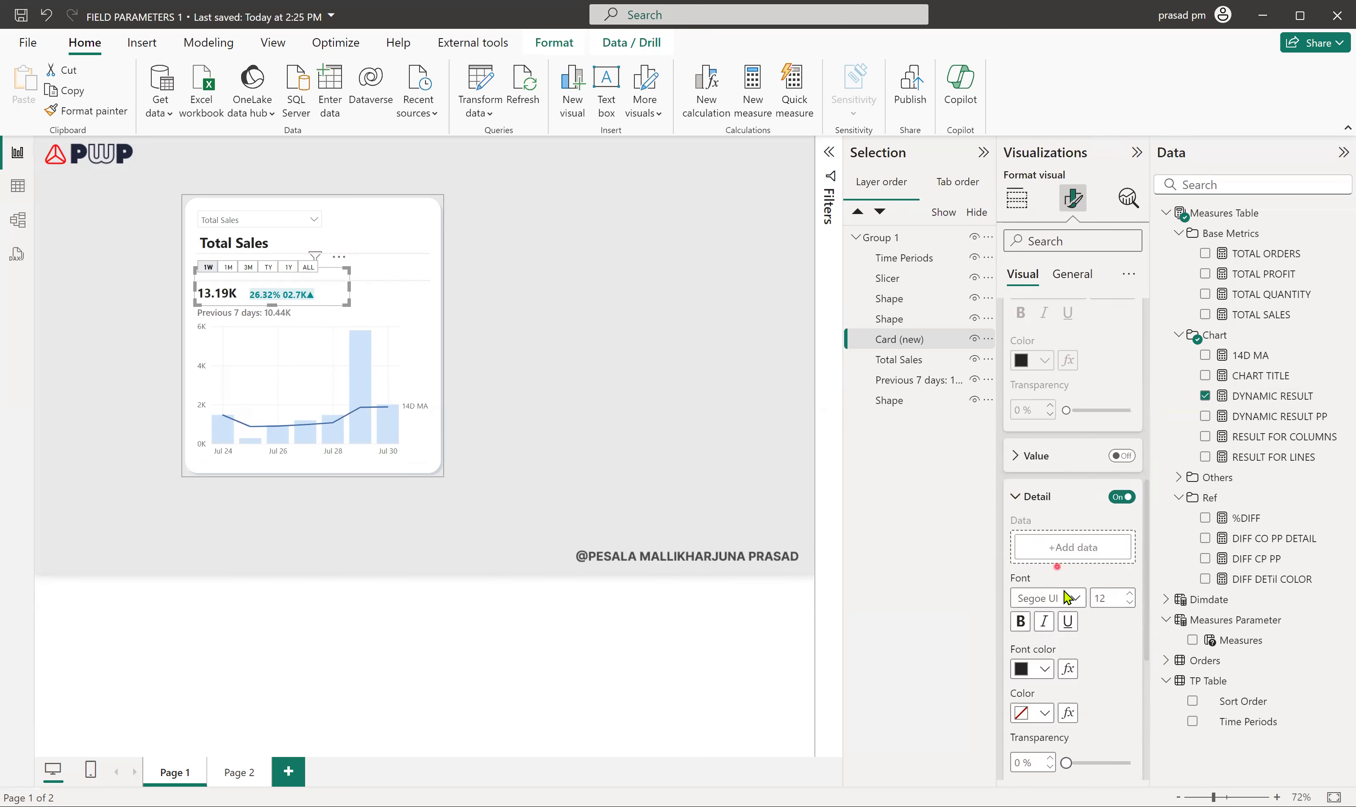
scroll(1065, 451, up, 5)
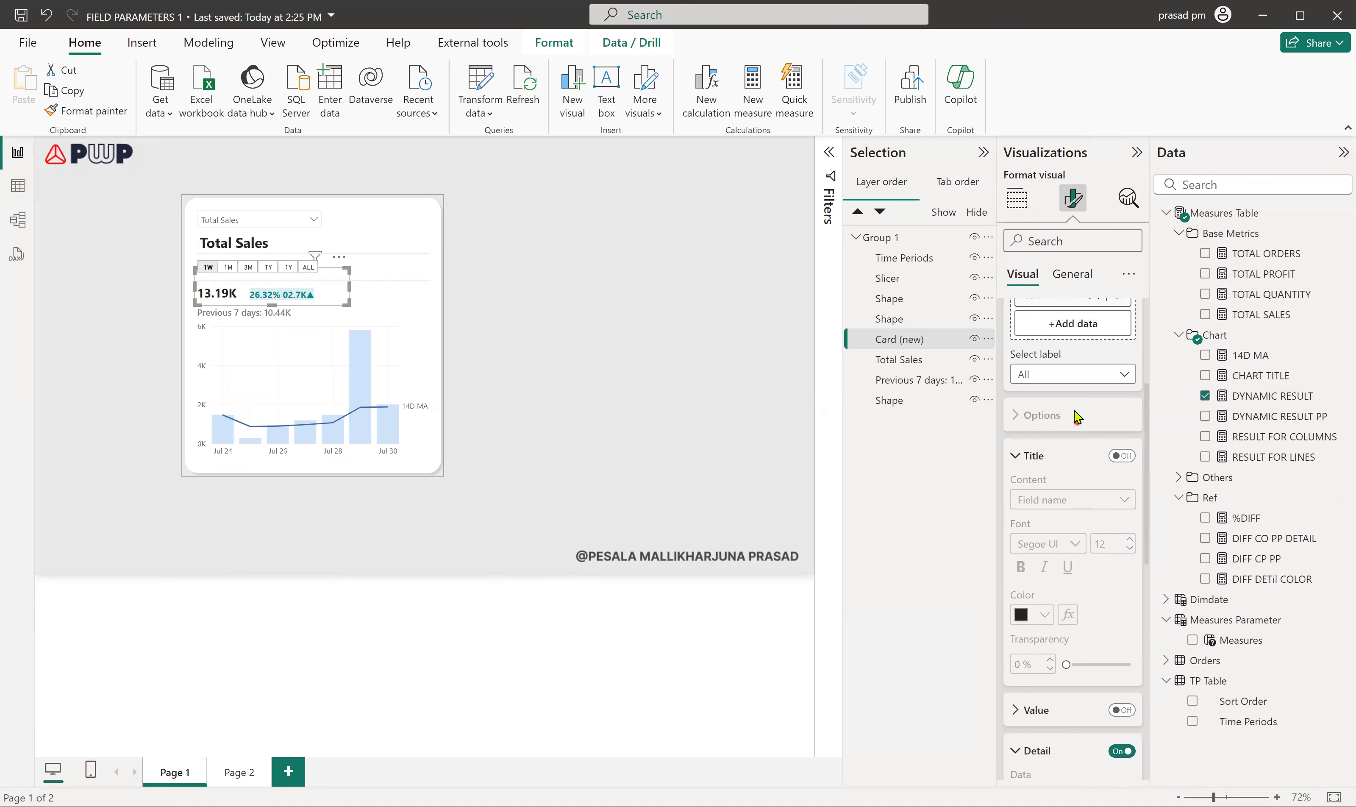
click(1047, 378)
click(1038, 418)
scroll(1095, 464, down, 2)
scroll(1095, 464, down, 1)
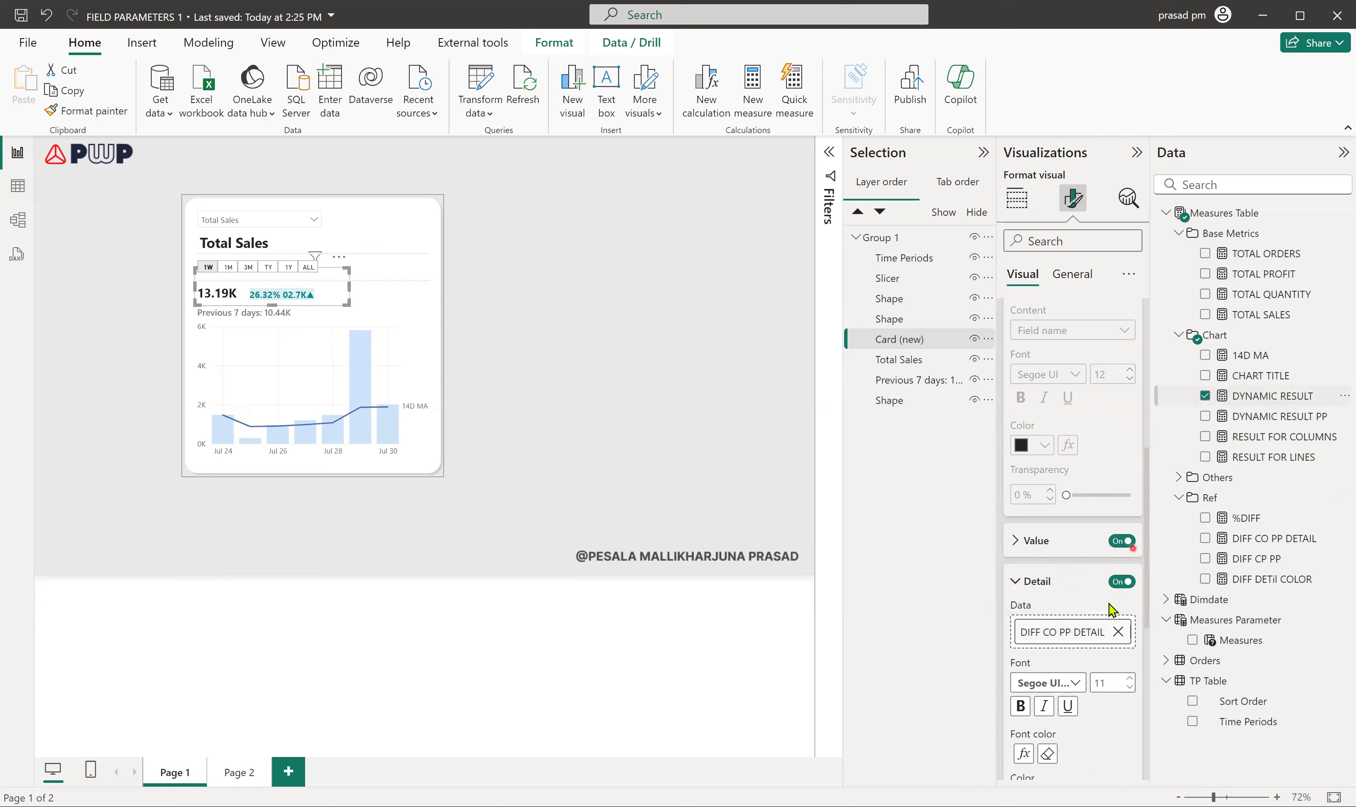
Open the DIFF CO PP DETAIL measure, review its arrow condition and FORMAT expressions, and close the formula without changes
click(256, 301)
click(1243, 546)
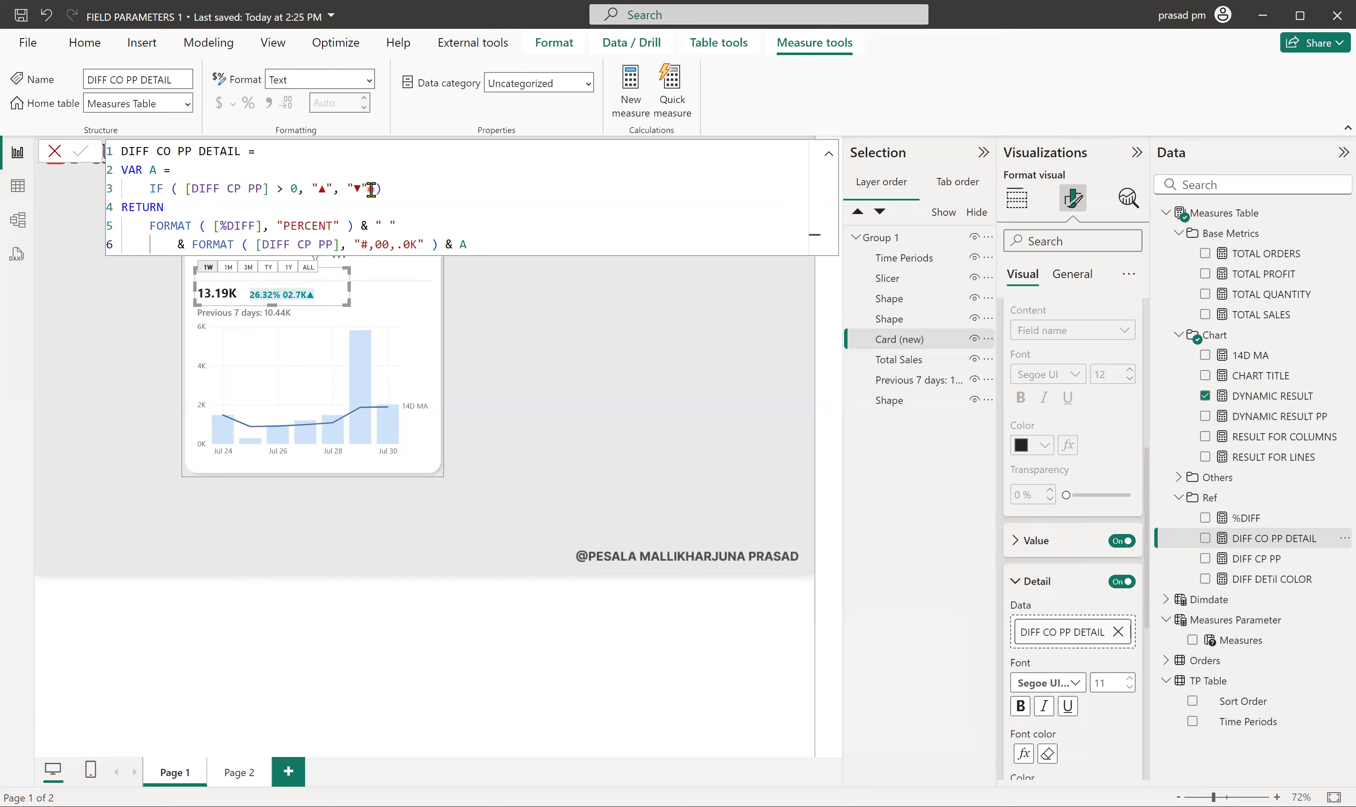
click(177, 234)
click(235, 223)
text(P)
click(55, 151)
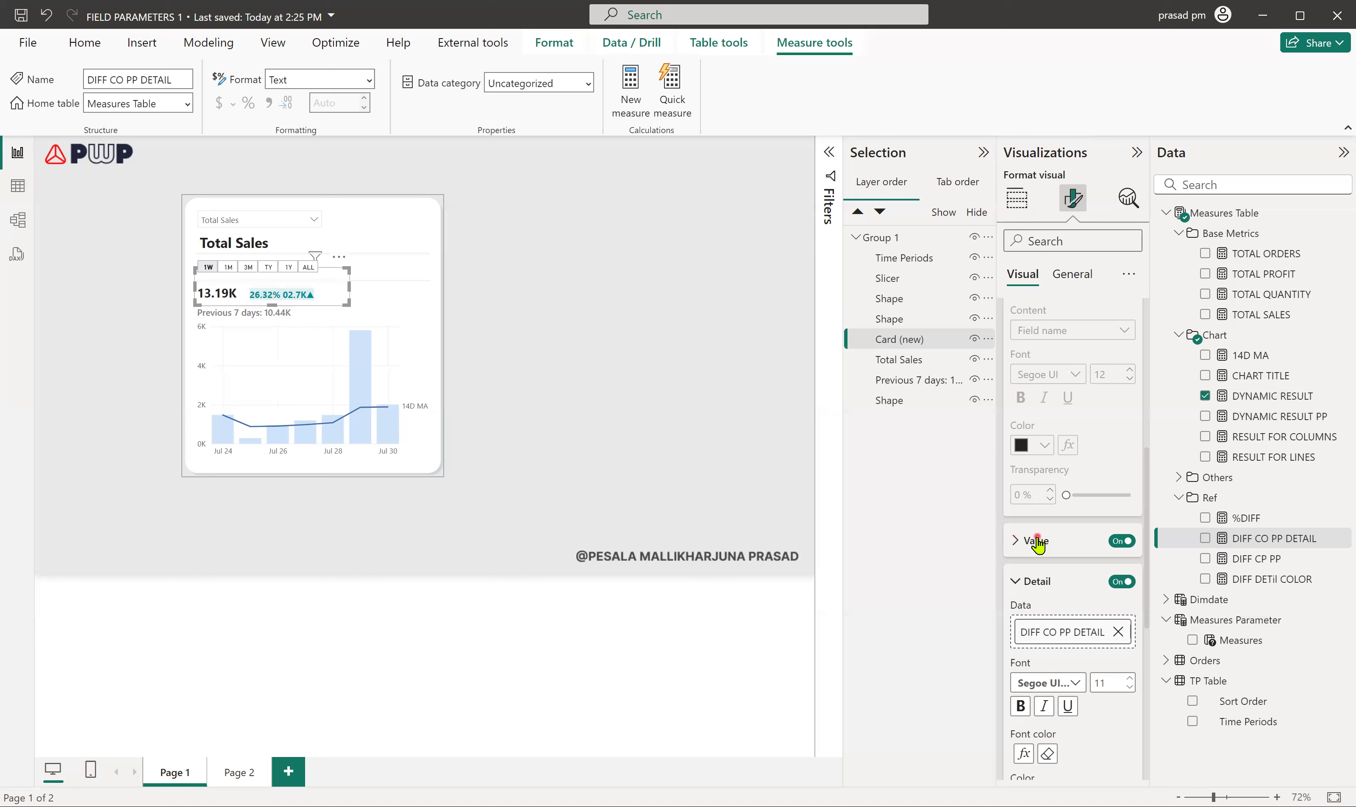
Set the transparency of the %DIFF reference label's value to 100%
click(1024, 542)
drag(1076, 446, 1132, 450)
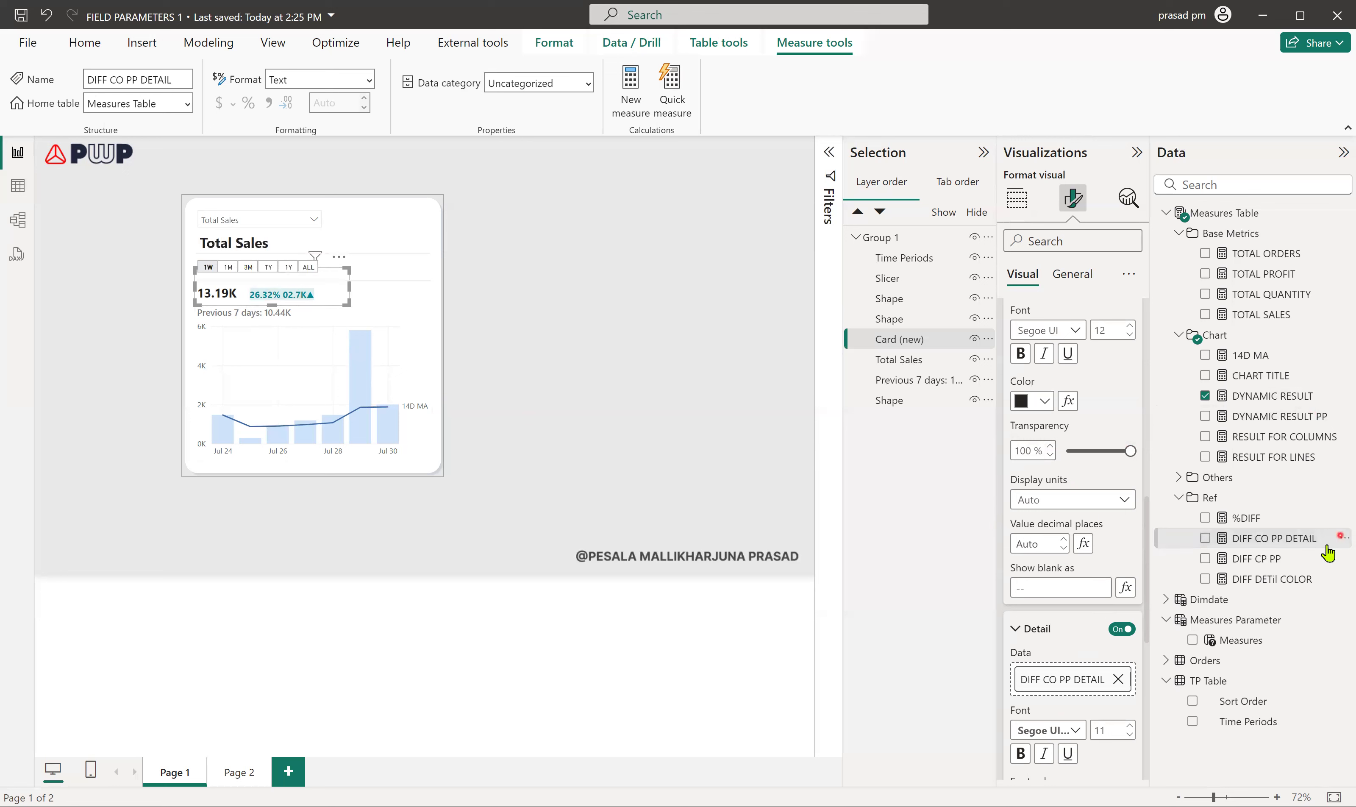
Reopen DIFF CO PP DETAIL, examine how it joins the formatted %DIFF and DIFF CP PP values, and close the formula
click(1265, 558)
click(1259, 538)
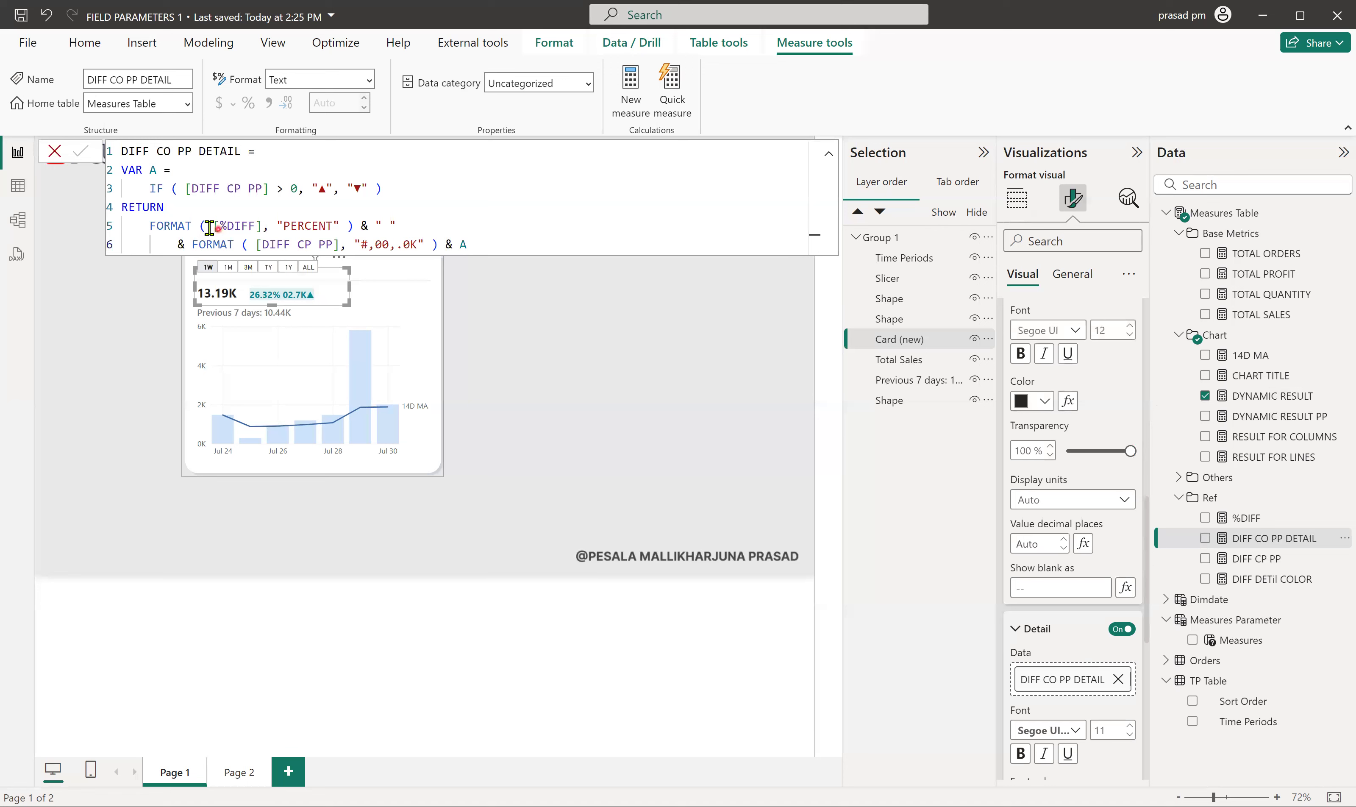
click(361, 226)
drag(241, 226, 438, 243)
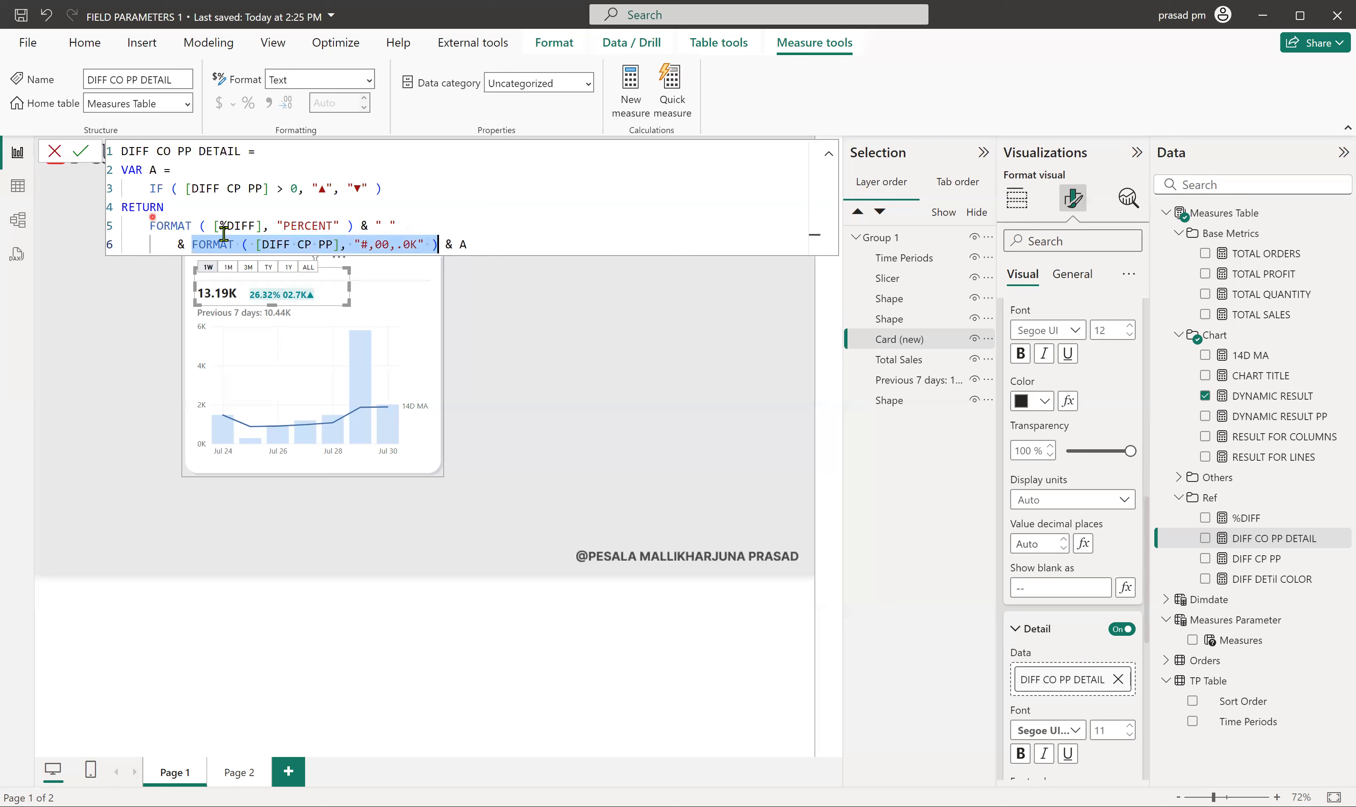
click(81, 151)
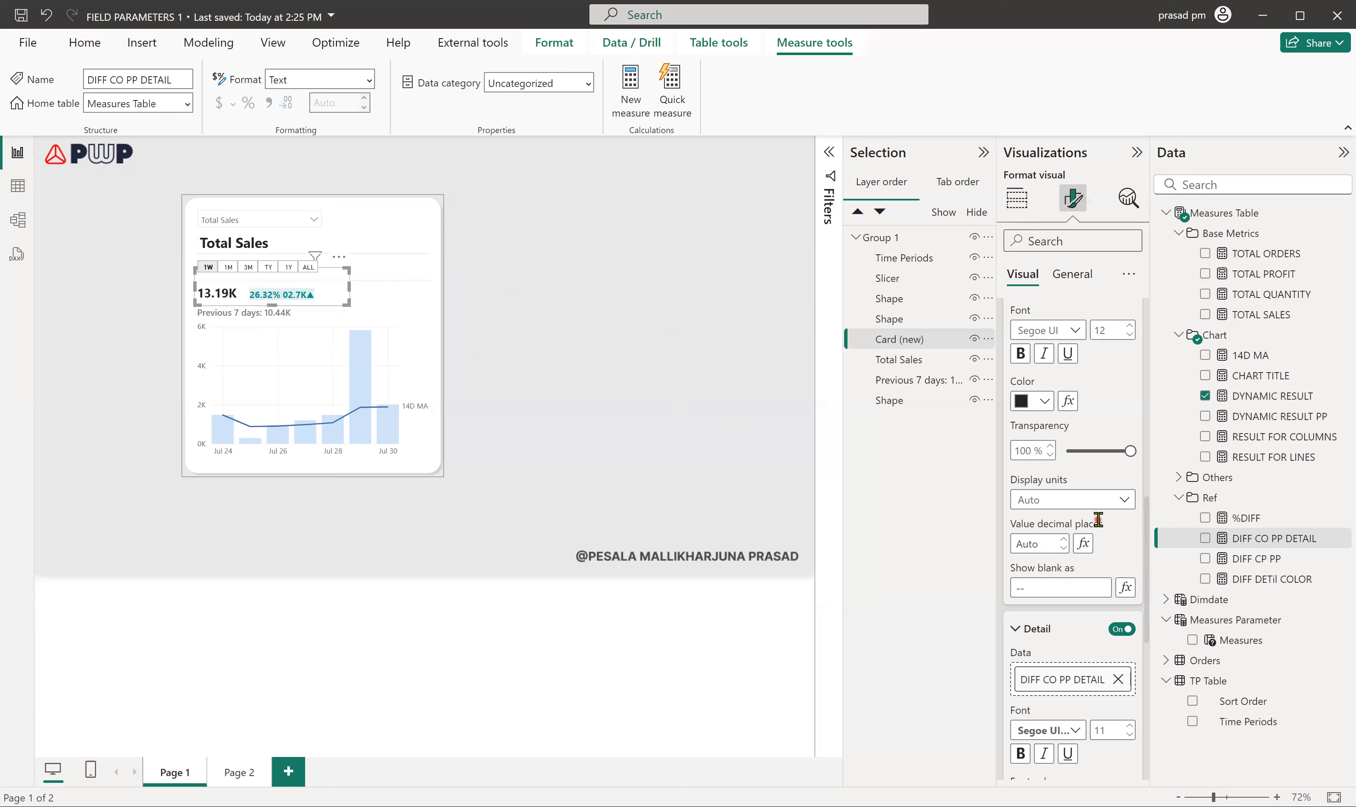
Open the DIFF DETil COLOR measure, examine its IF condition on DIFF CP PP and its color codes, and close the formula without changes
scroll(1100, 525, down, 3)
scroll(1099, 525, down, 5)
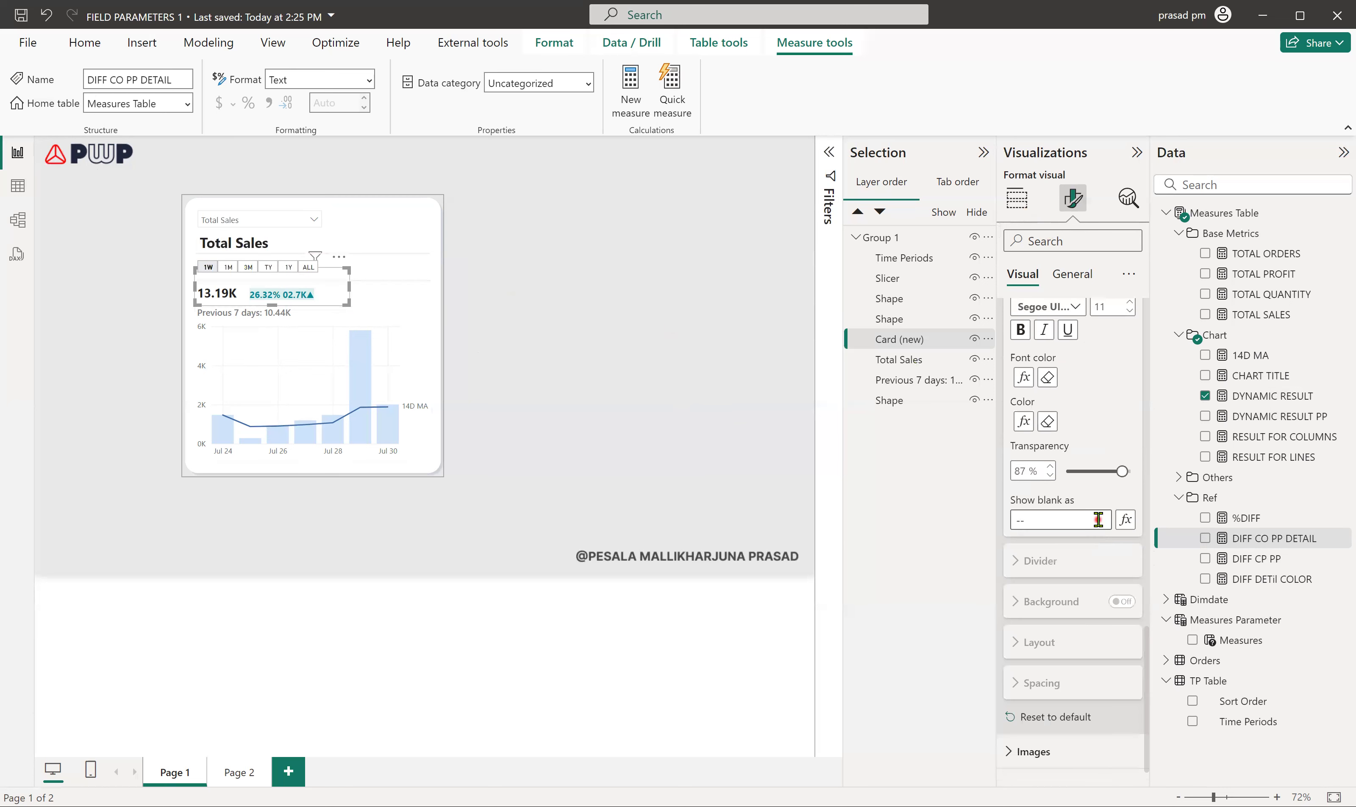
scroll(1098, 519, up, 10)
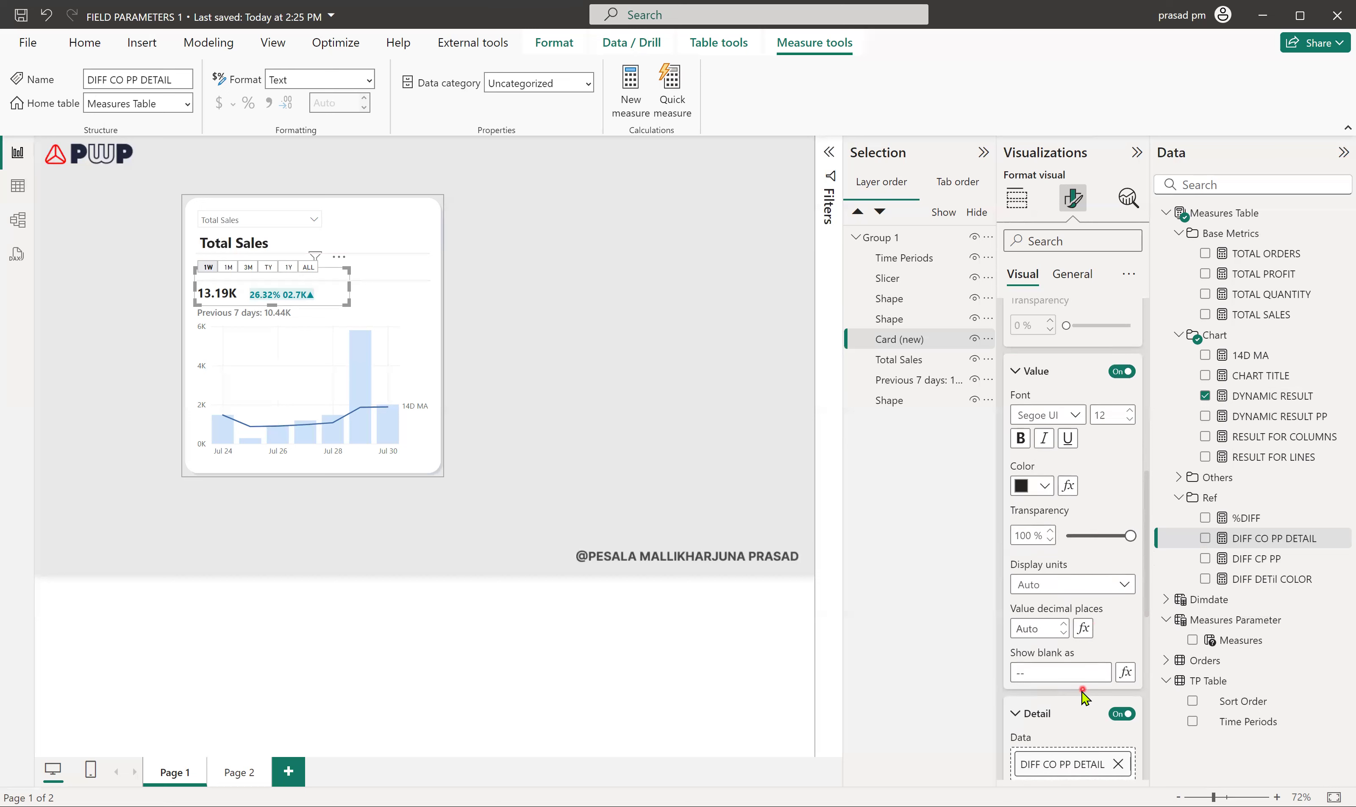
scroll(1082, 695, down, 3)
scroll(1024, 584, down, 3)
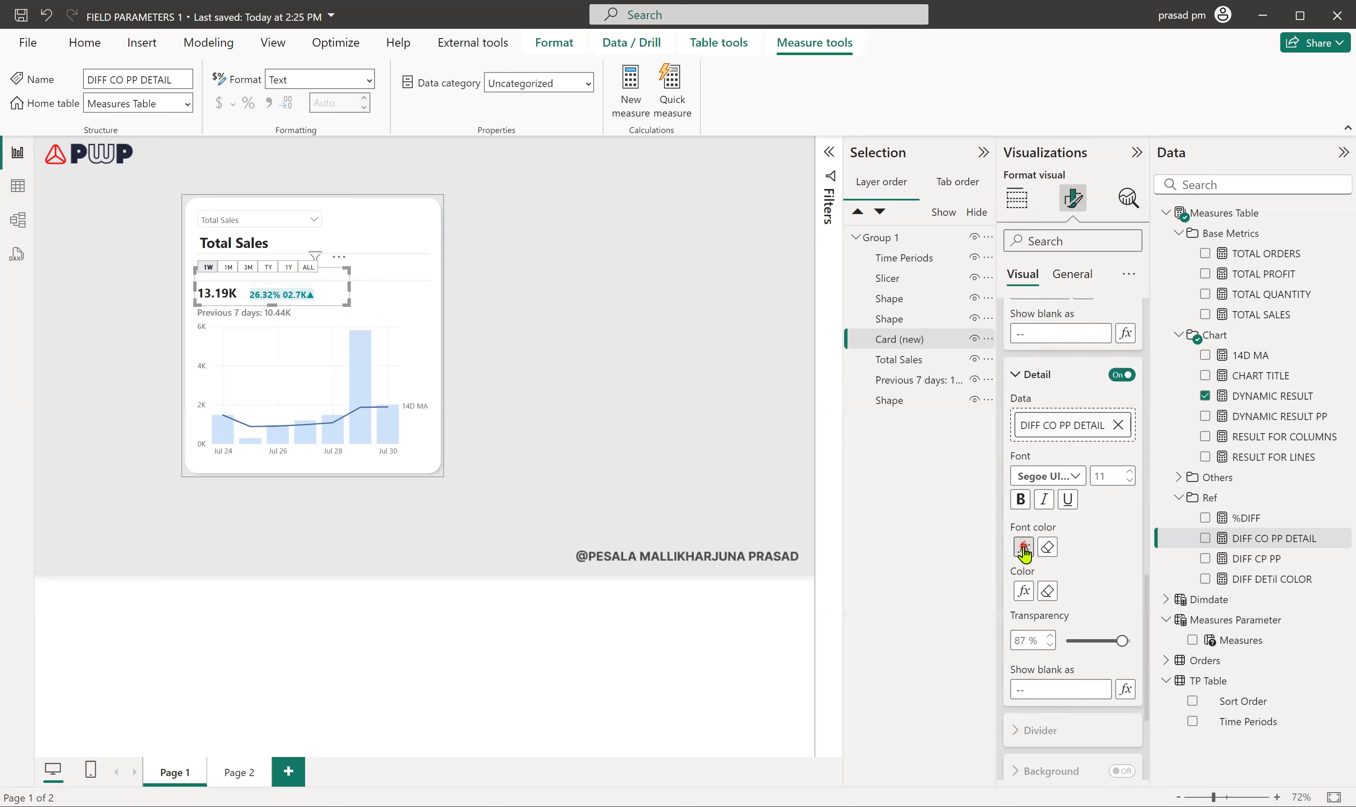
click(1268, 585)
click(286, 168)
click(354, 169)
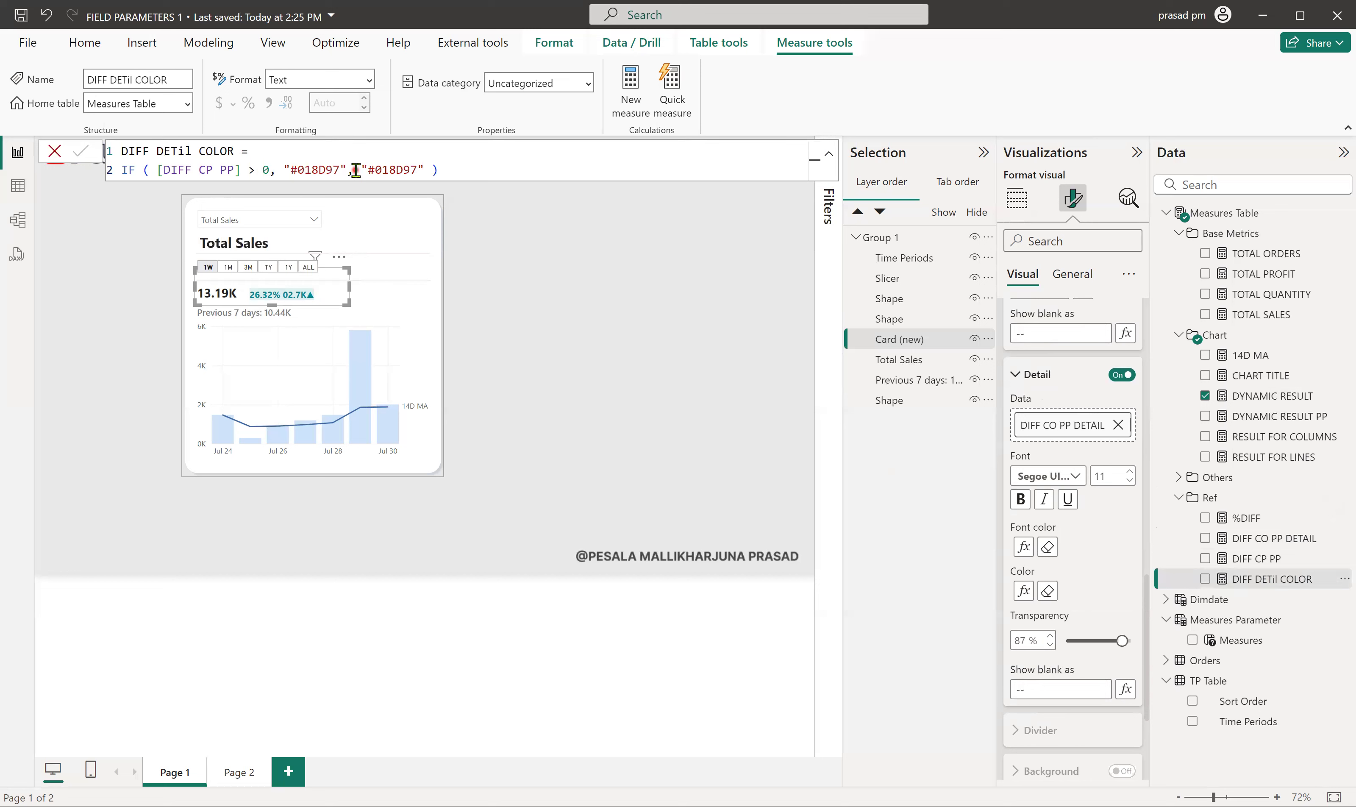
click(387, 169)
click(387, 170)
click(55, 151)
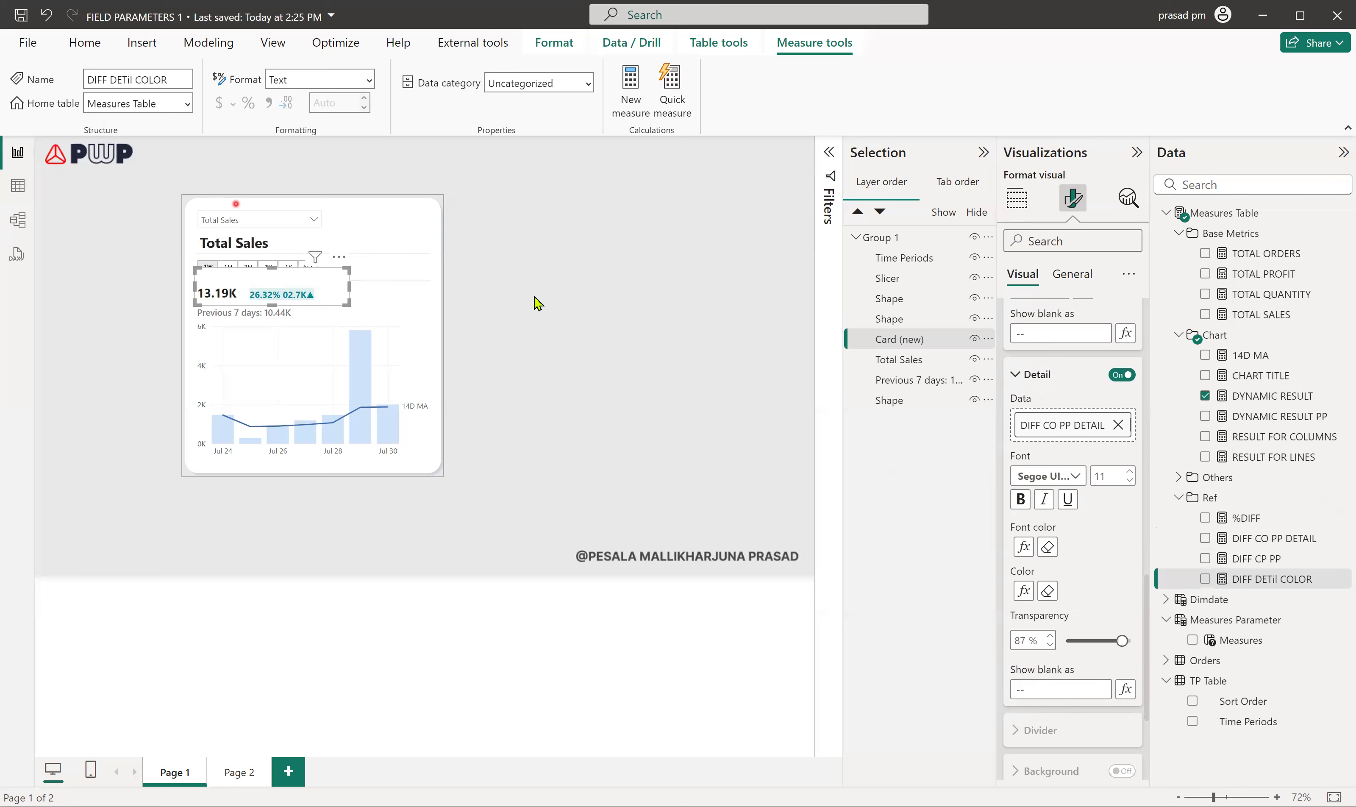
Inspect the conditional formatting of the %DIFF detail's font color and color, checking the field value rule based on DIFF DETil COLOR
click(1030, 546)
click(1023, 547)
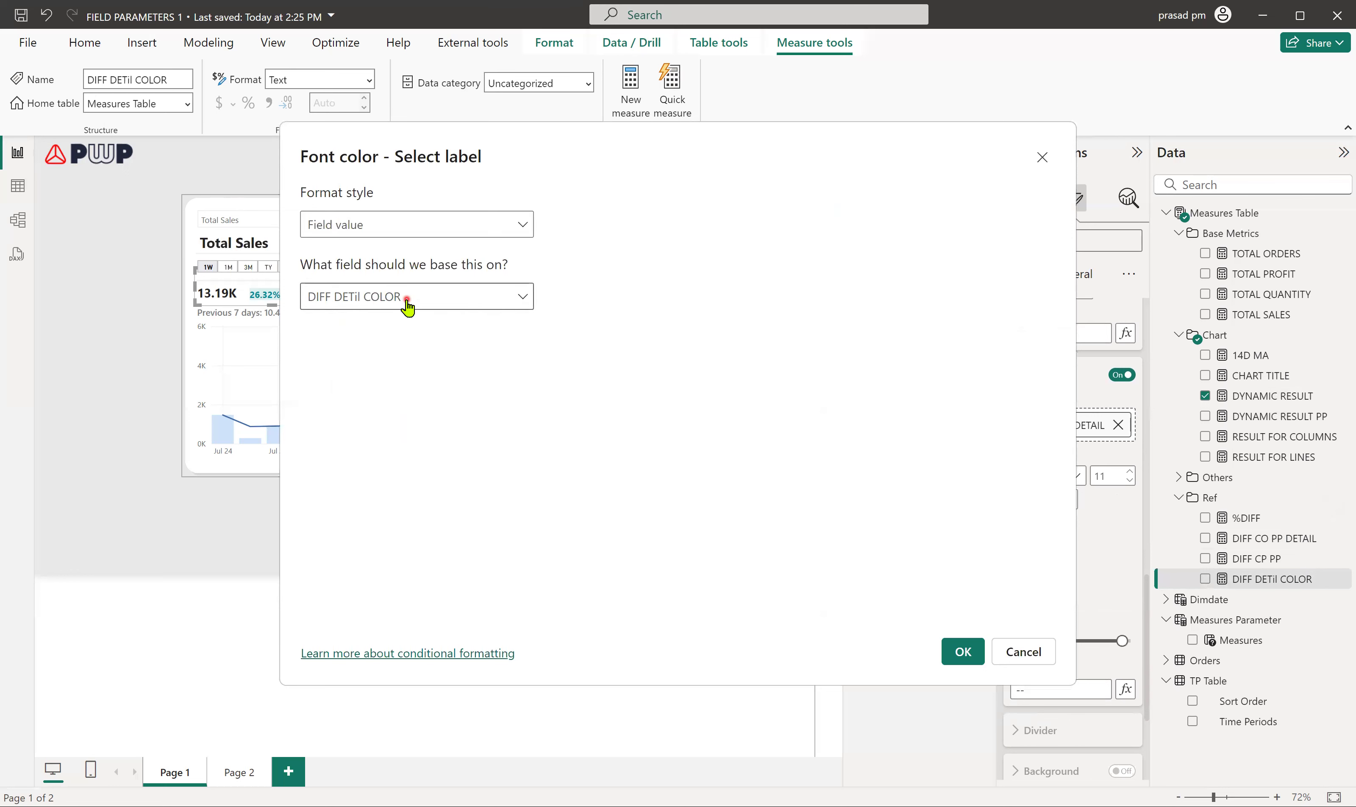
click(968, 654)
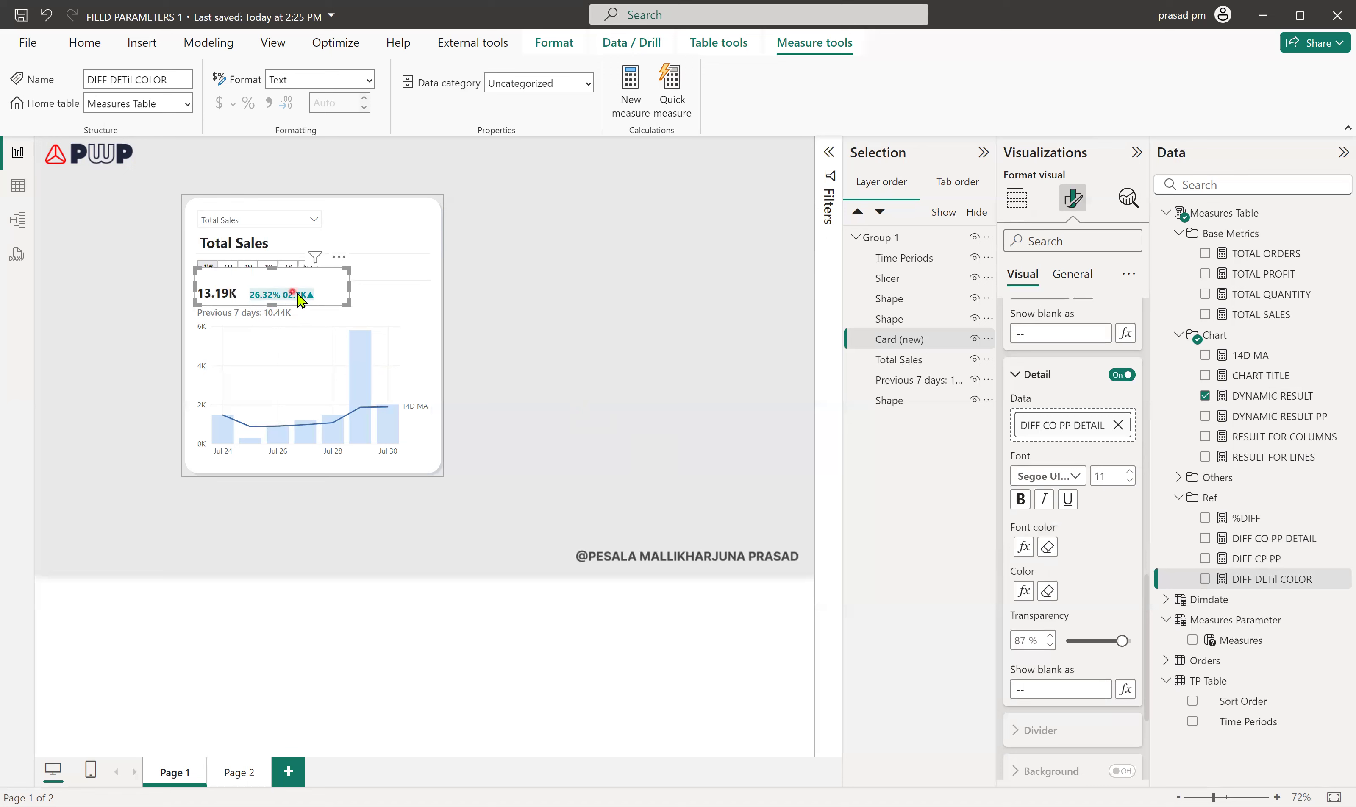
click(1024, 592)
click(257, 300)
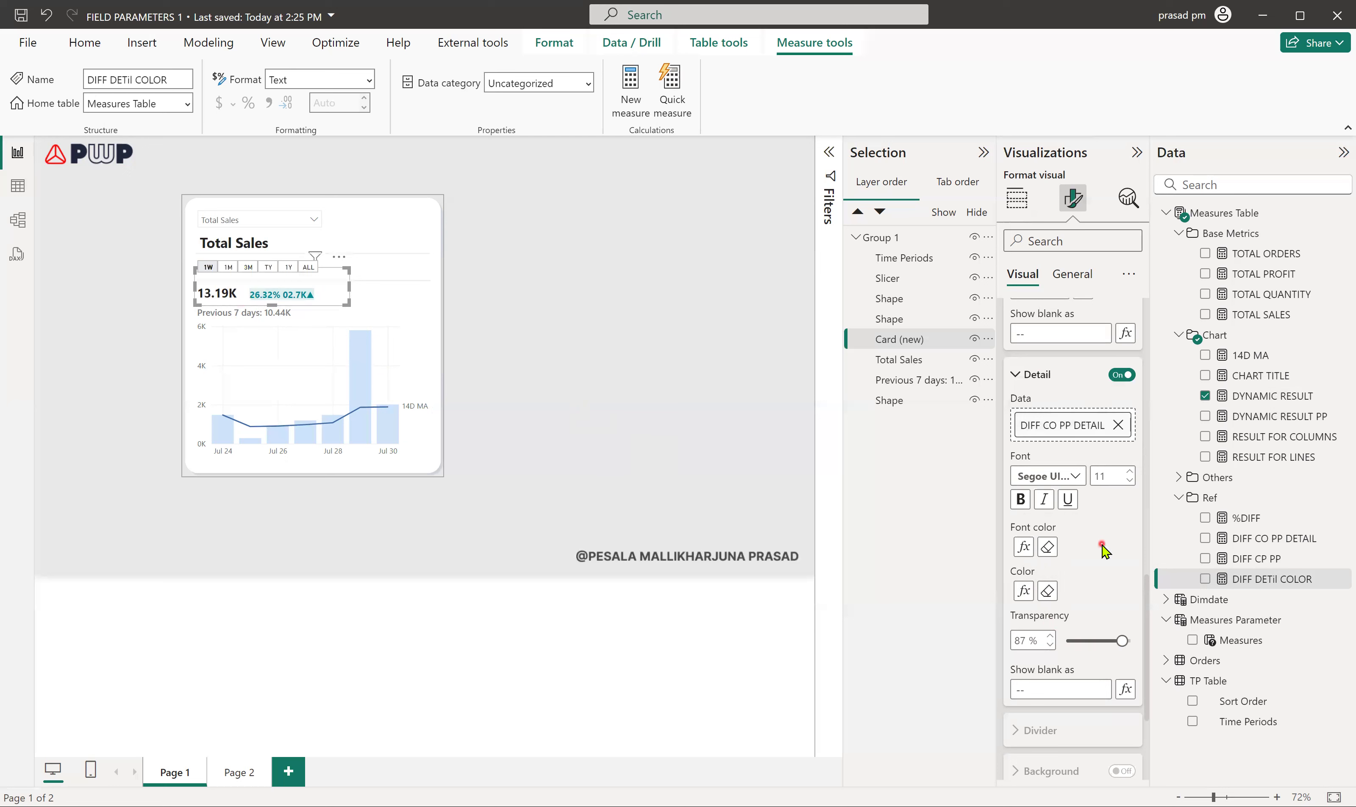
Collapse the reference label settings and inspect the shape and padding settings for the cards
scroll(1102, 543, up, 2)
scroll(1102, 551, up, 10)
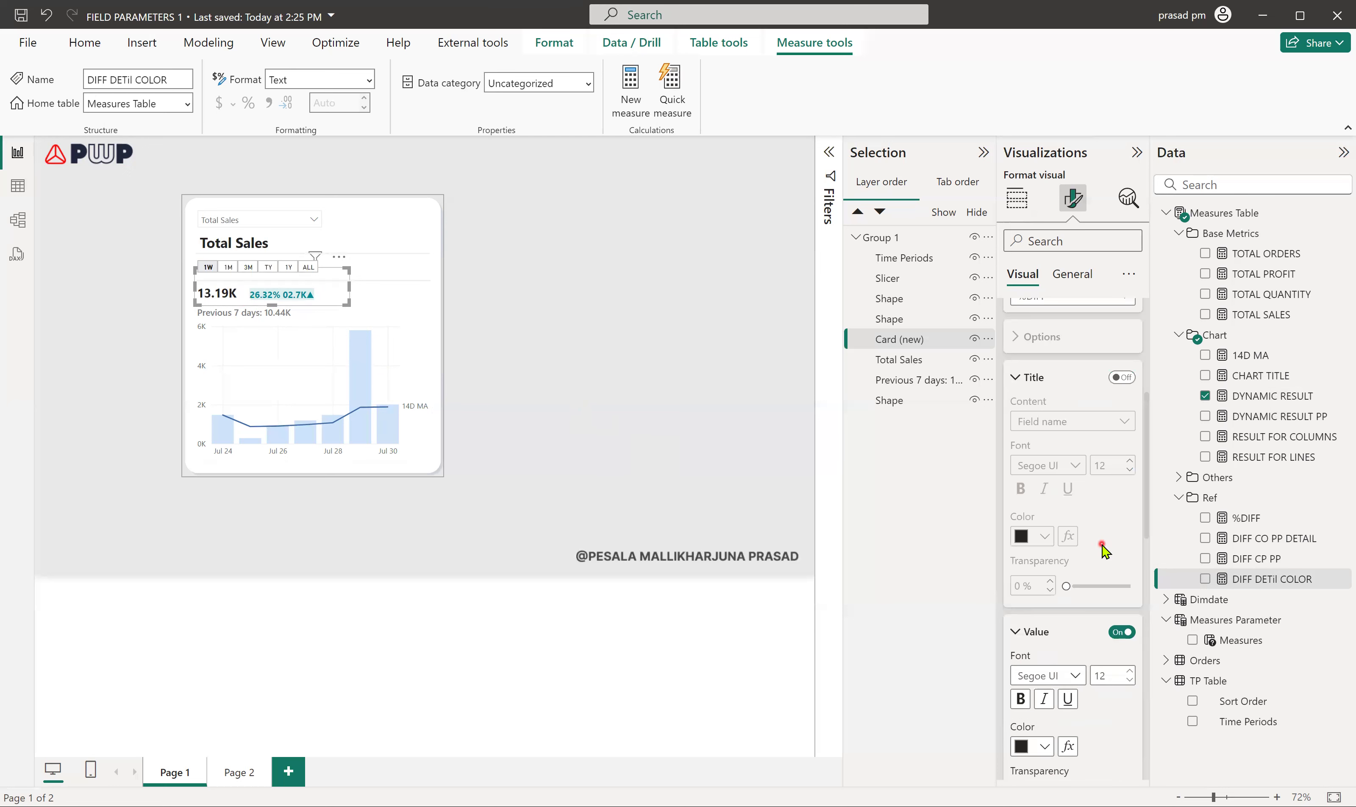
click(1015, 628)
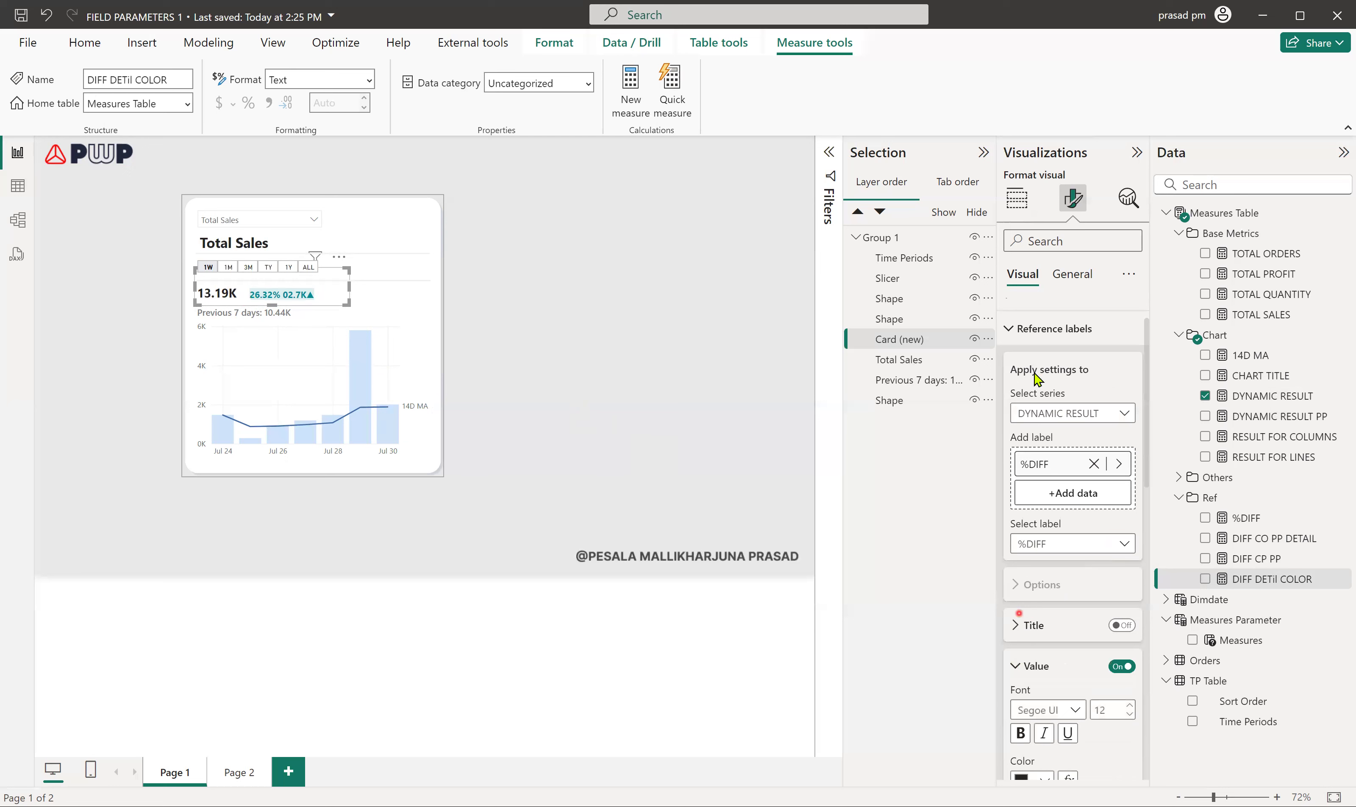
click(1011, 330)
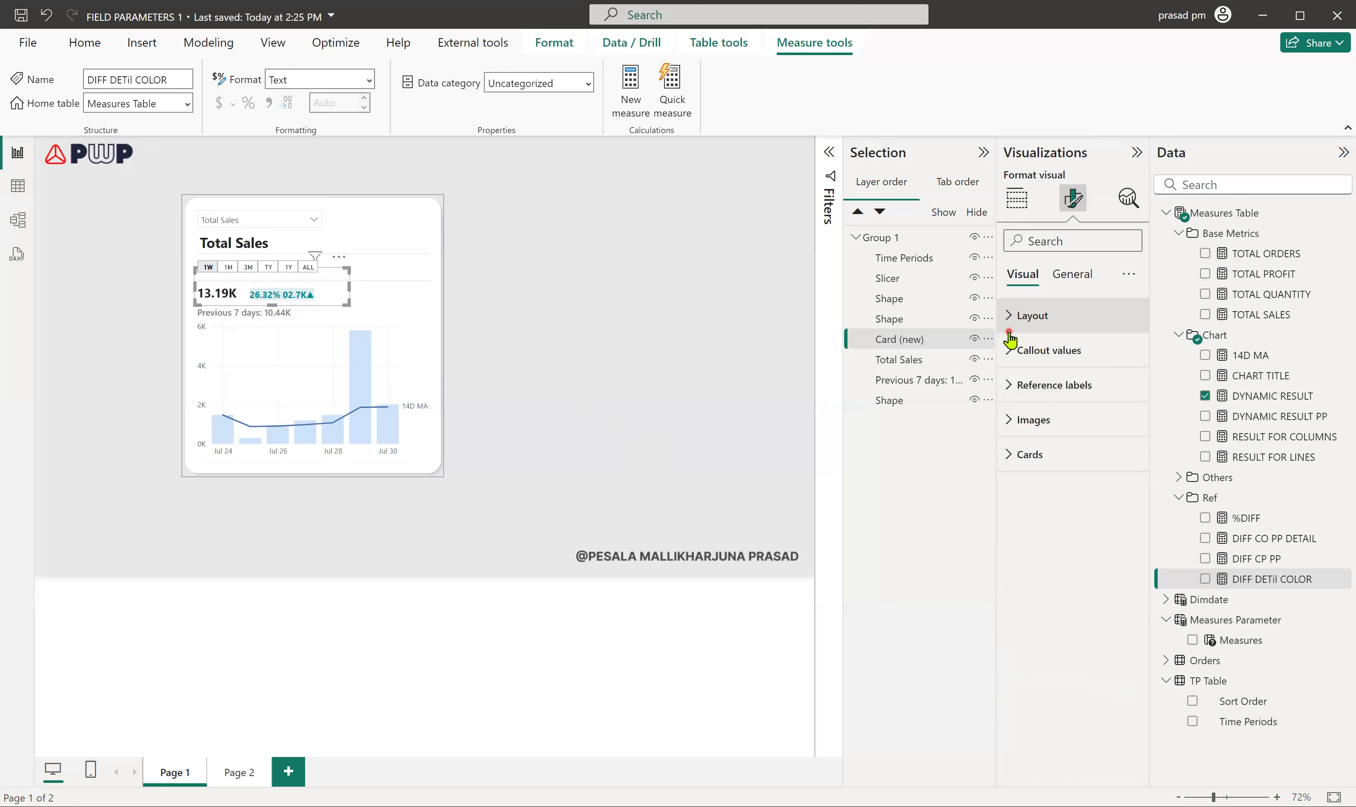
click(1011, 457)
scroll(1059, 560, down, 3)
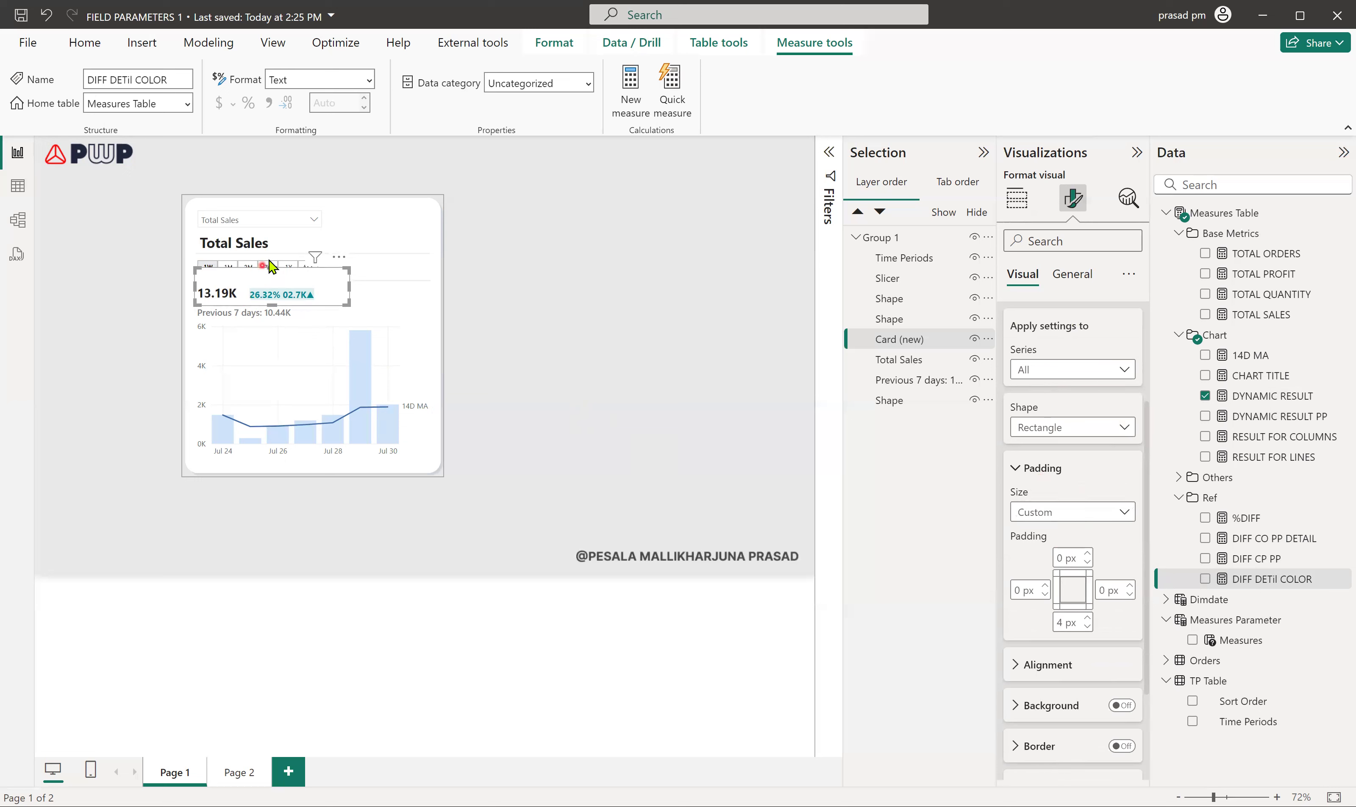
scroll(1035, 514, up, 3)
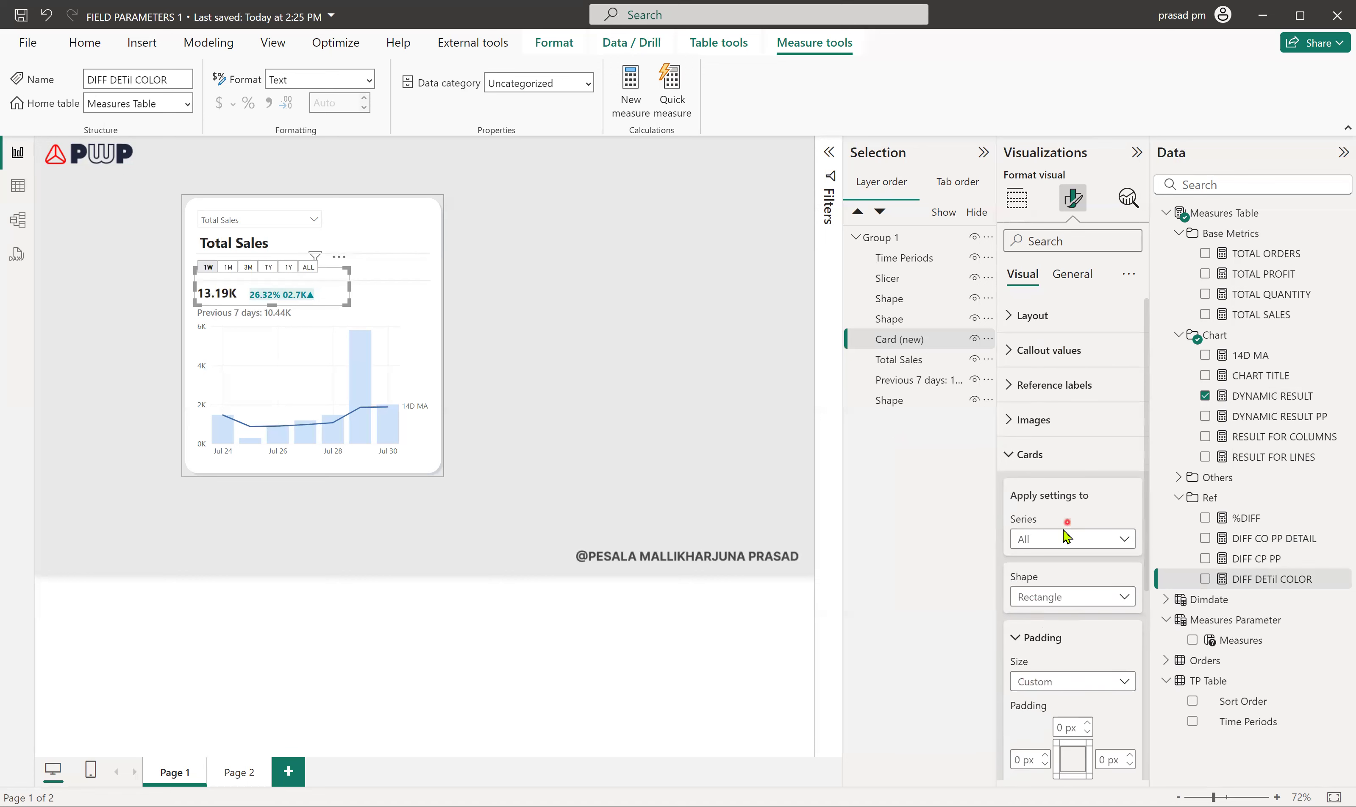
click(1013, 454)
Examine the card's layout, overflow and callout value settings, including the callout's font, alignment and size
click(1011, 323)
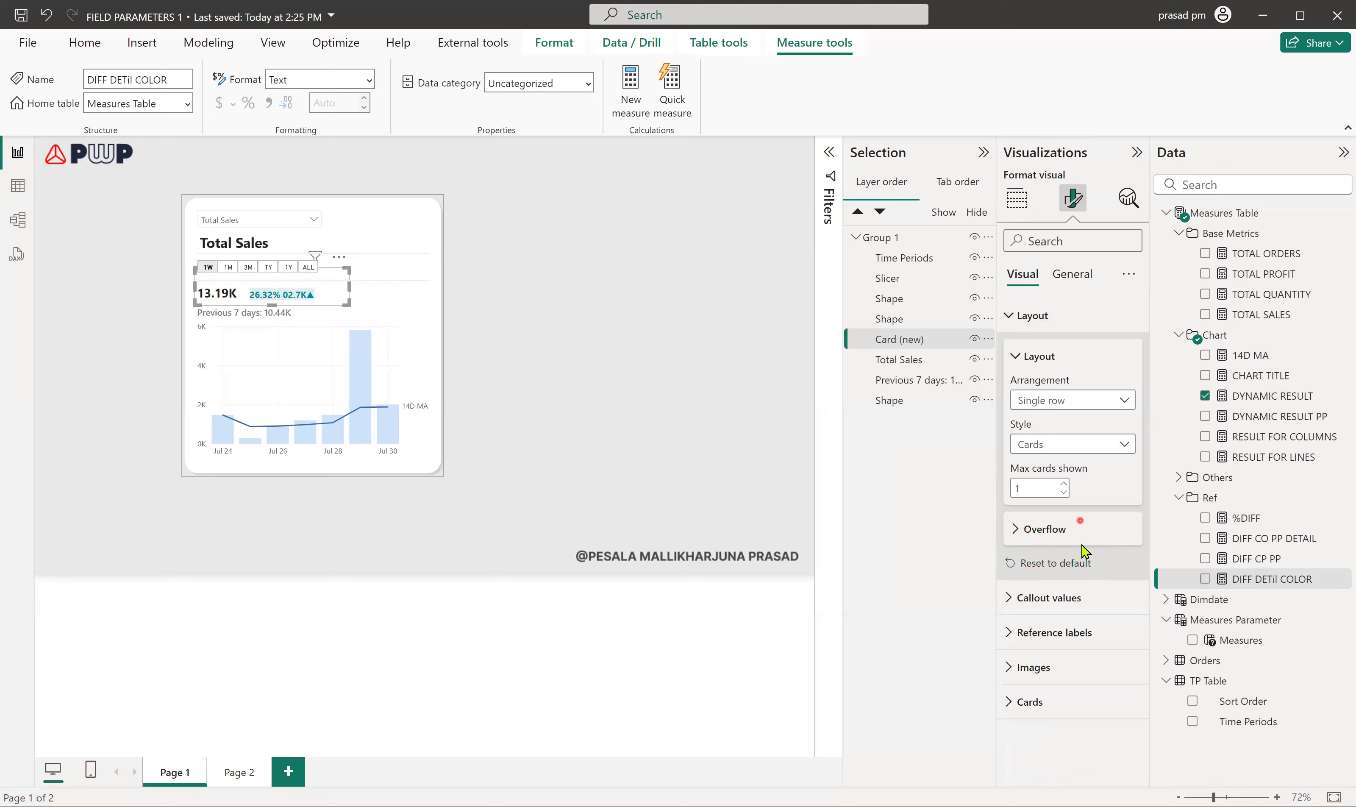
click(1002, 607)
scroll(1065, 550, down, 5)
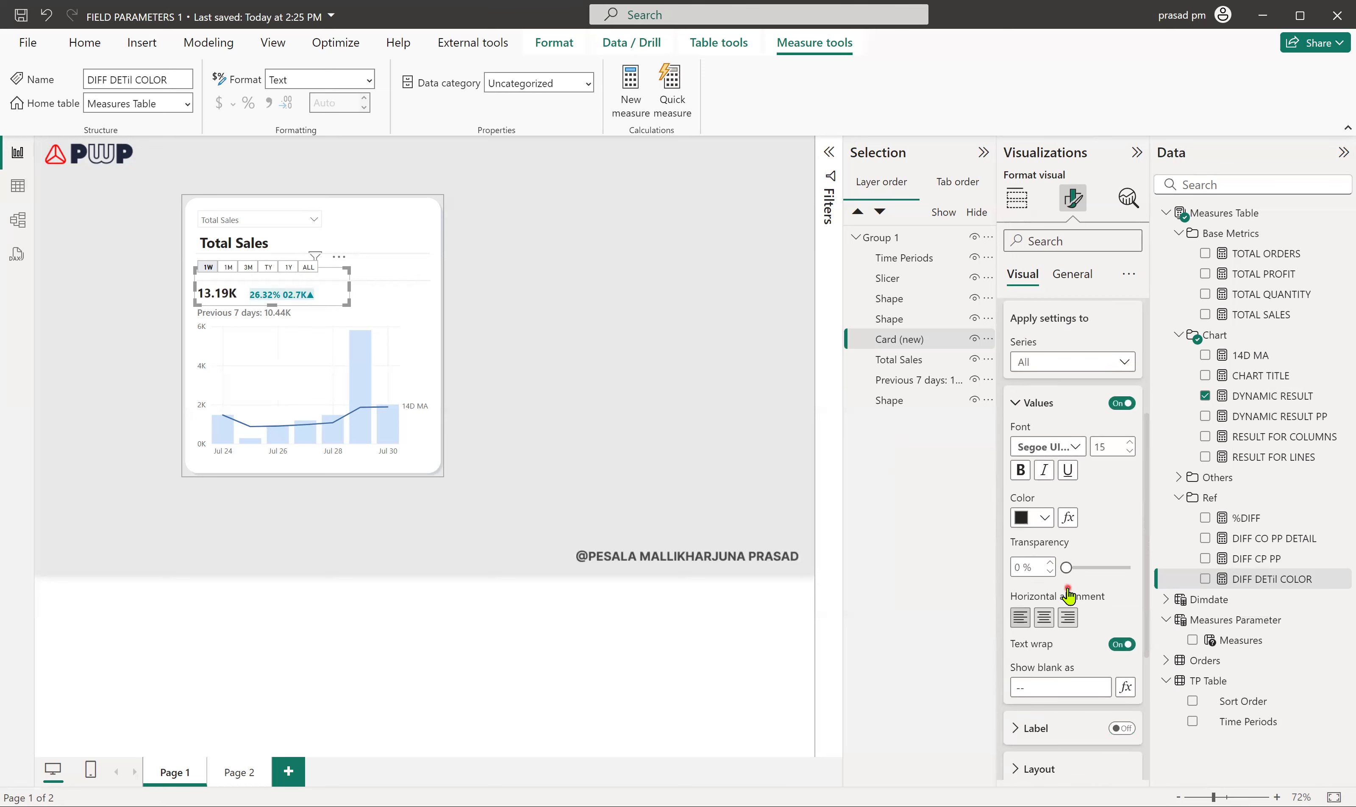
click(1023, 624)
scroll(1027, 633, down, 2)
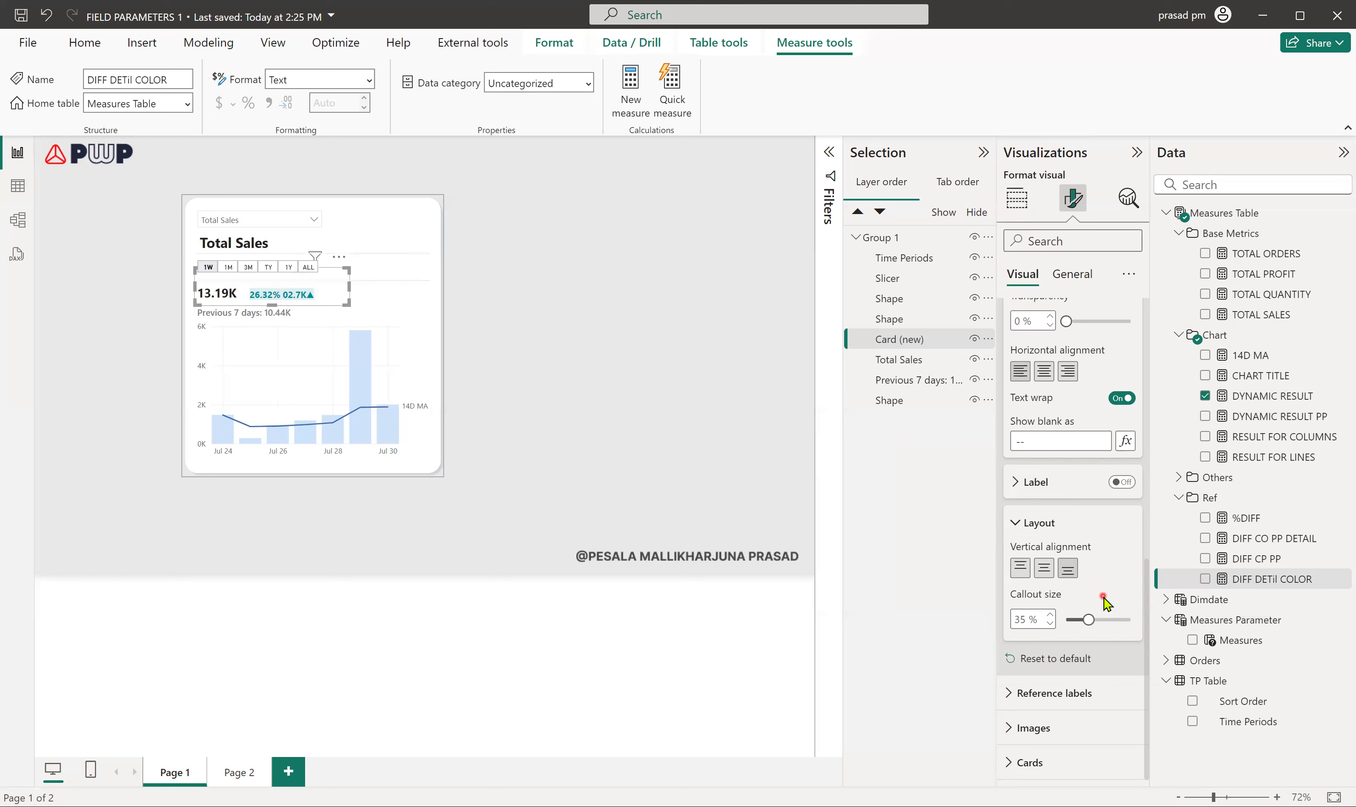
scroll(1106, 602, down, 10)
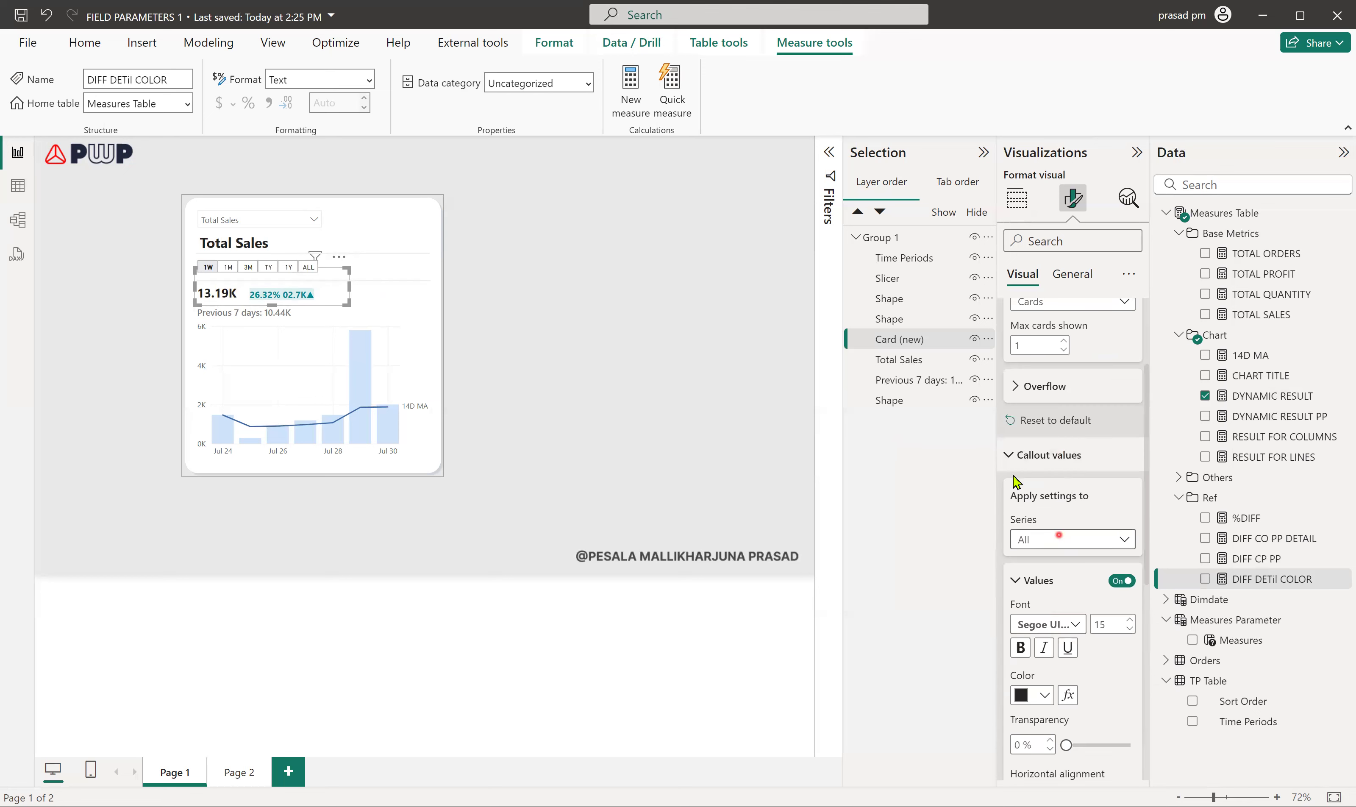
scroll(1040, 384, up, 3)
click(1015, 358)
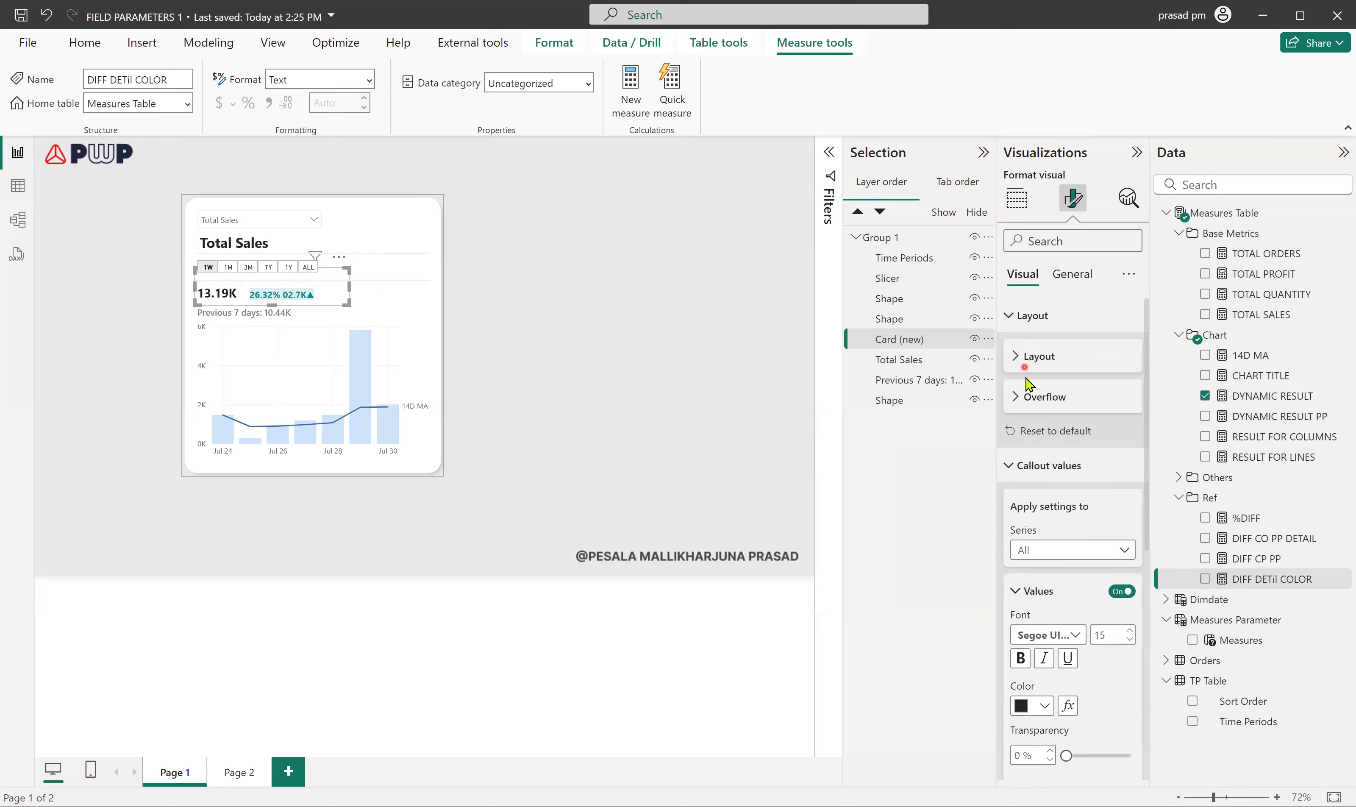
click(1015, 395)
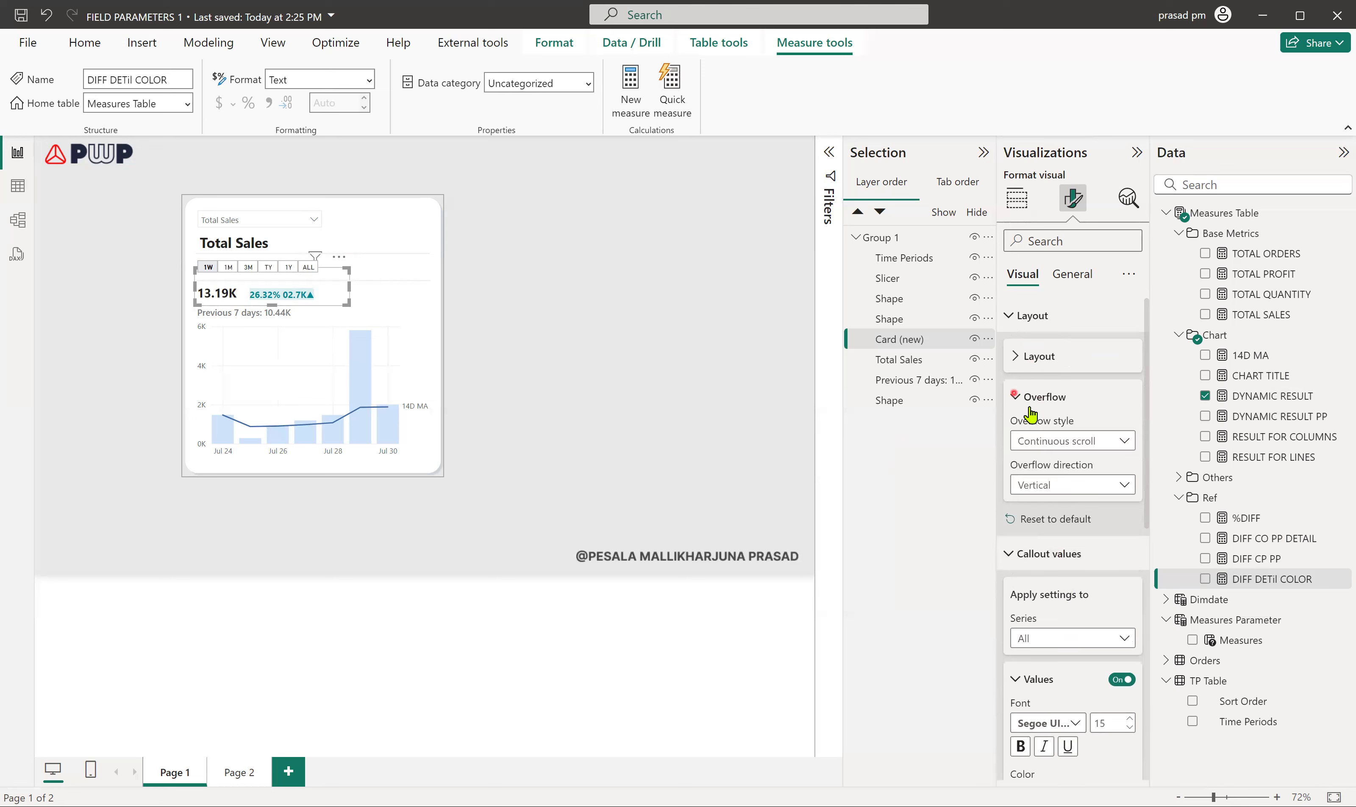
click(1016, 565)
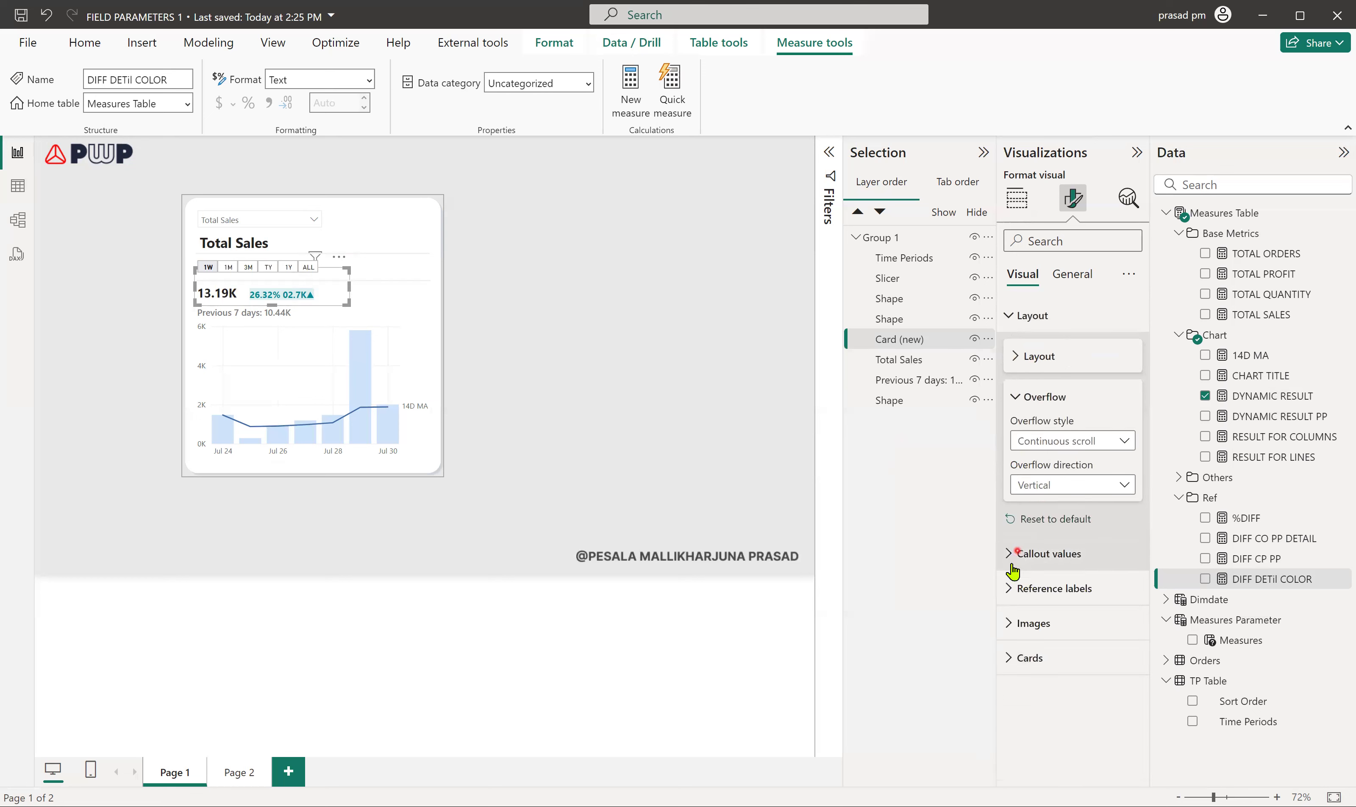
Review the %DIFF reference label's value and detail settings, and collapse the value, layout and overflow groups
click(1082, 584)
scroll(1083, 585, down, 8)
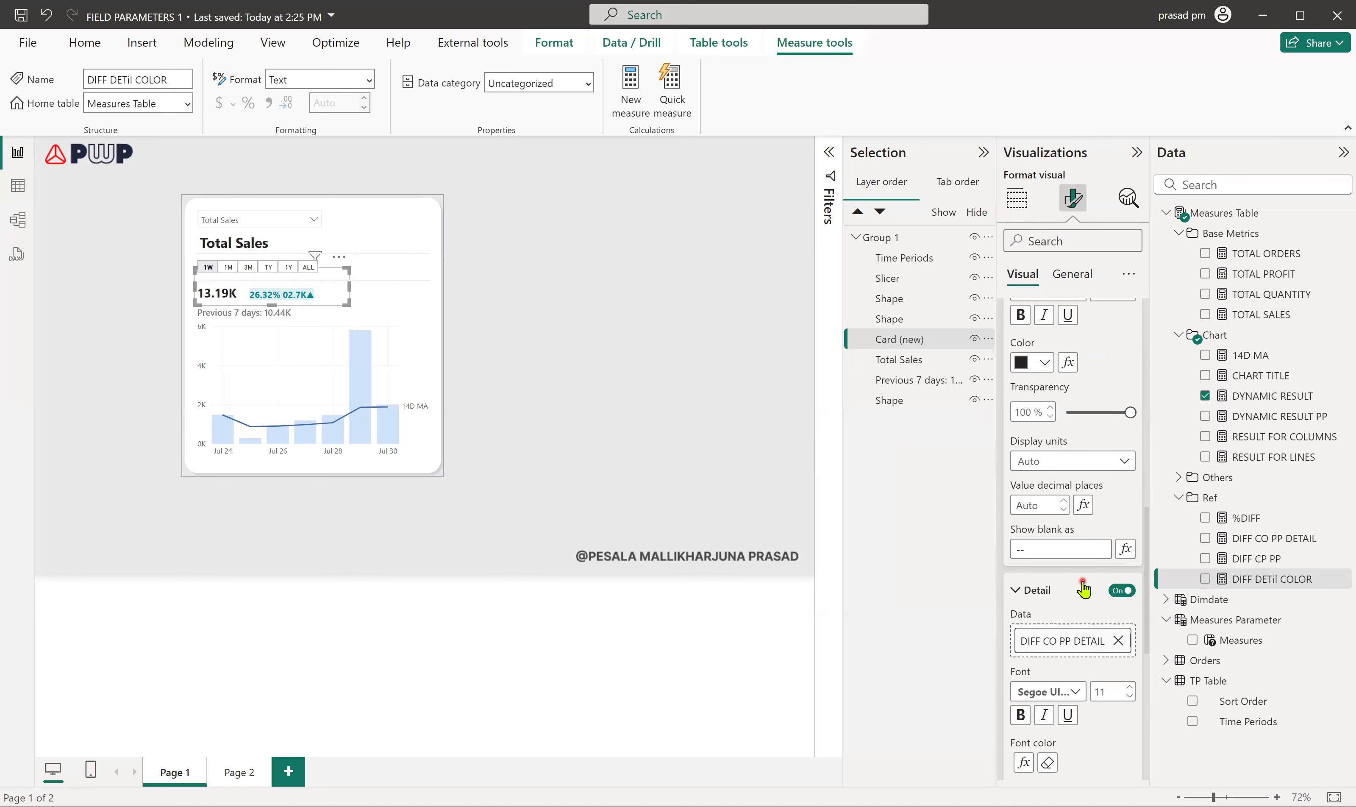
click(1082, 584)
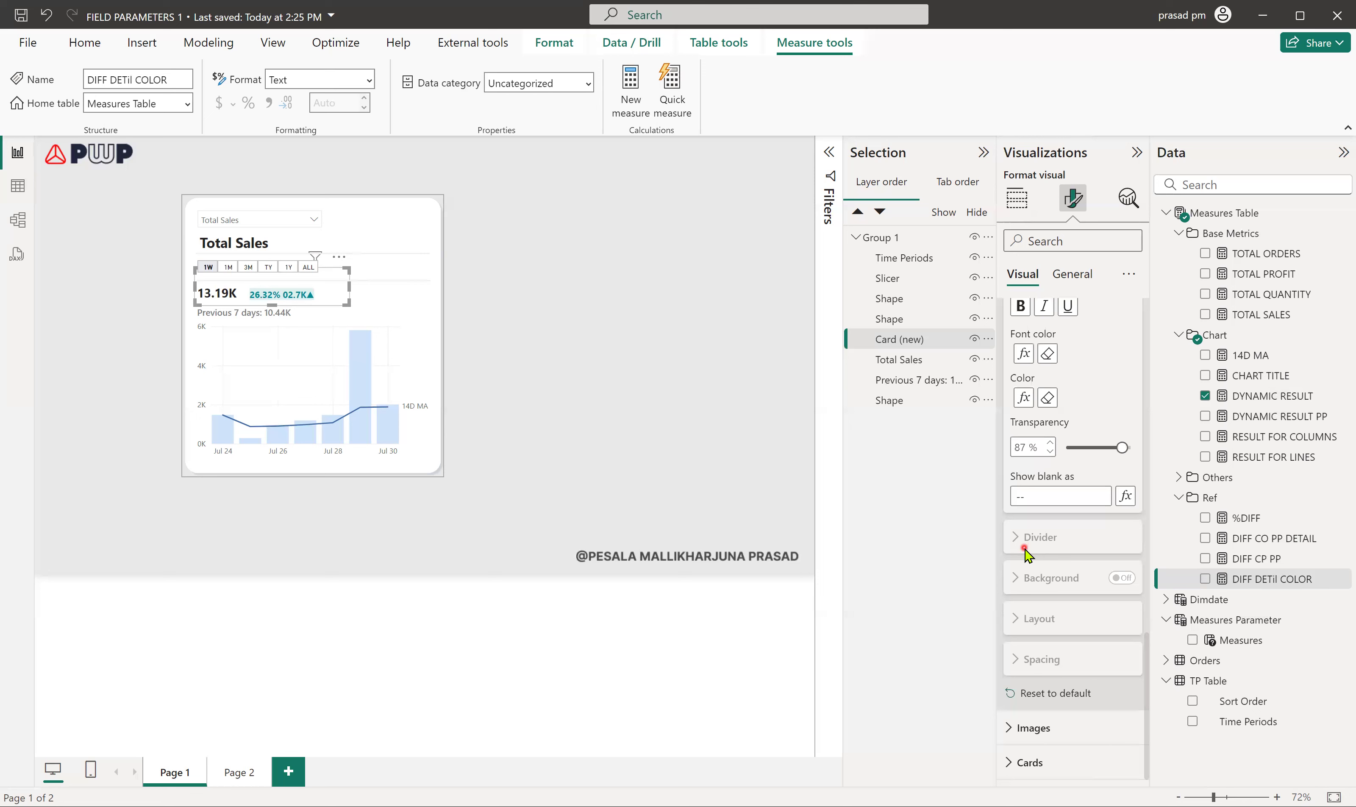
scroll(1024, 553, up, 5)
scroll(1024, 553, up, 3)
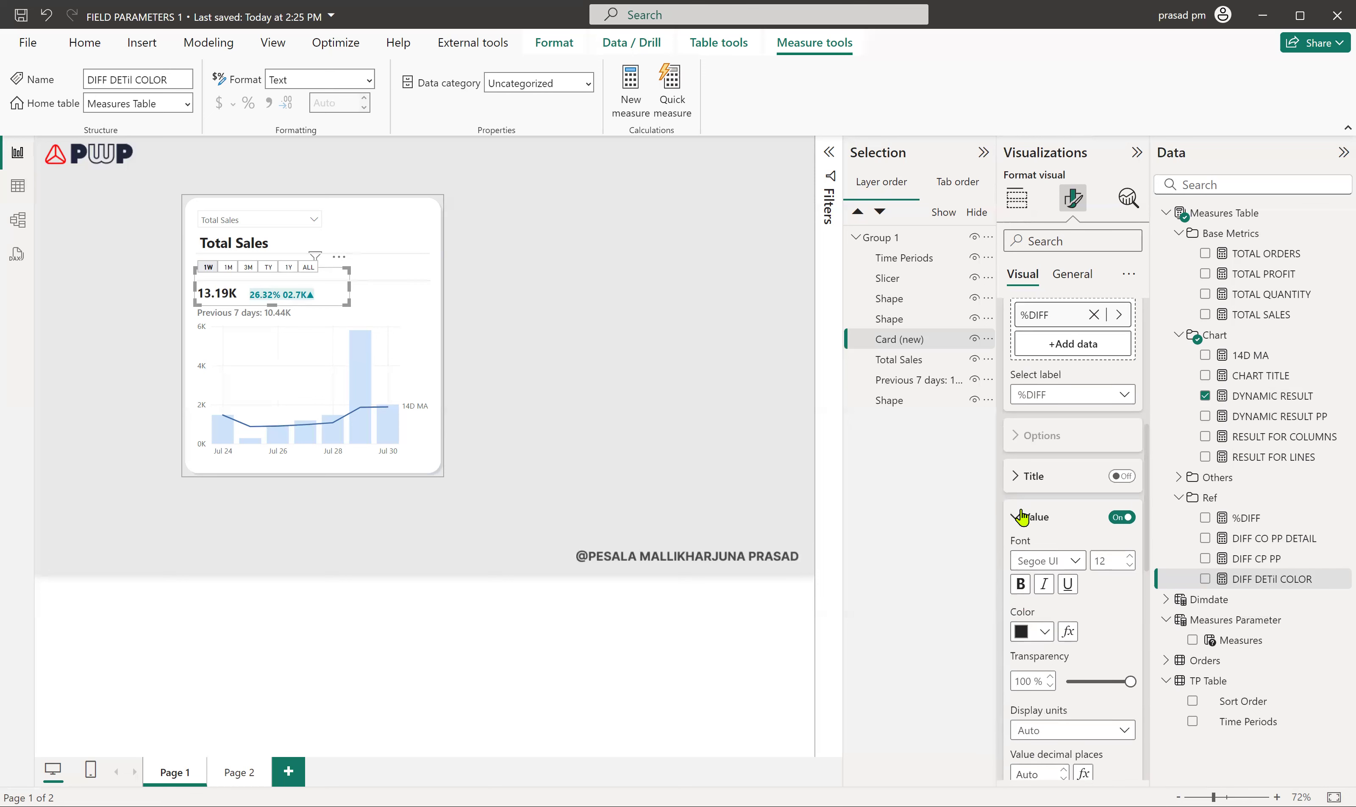
scroll(1046, 496, up, 6)
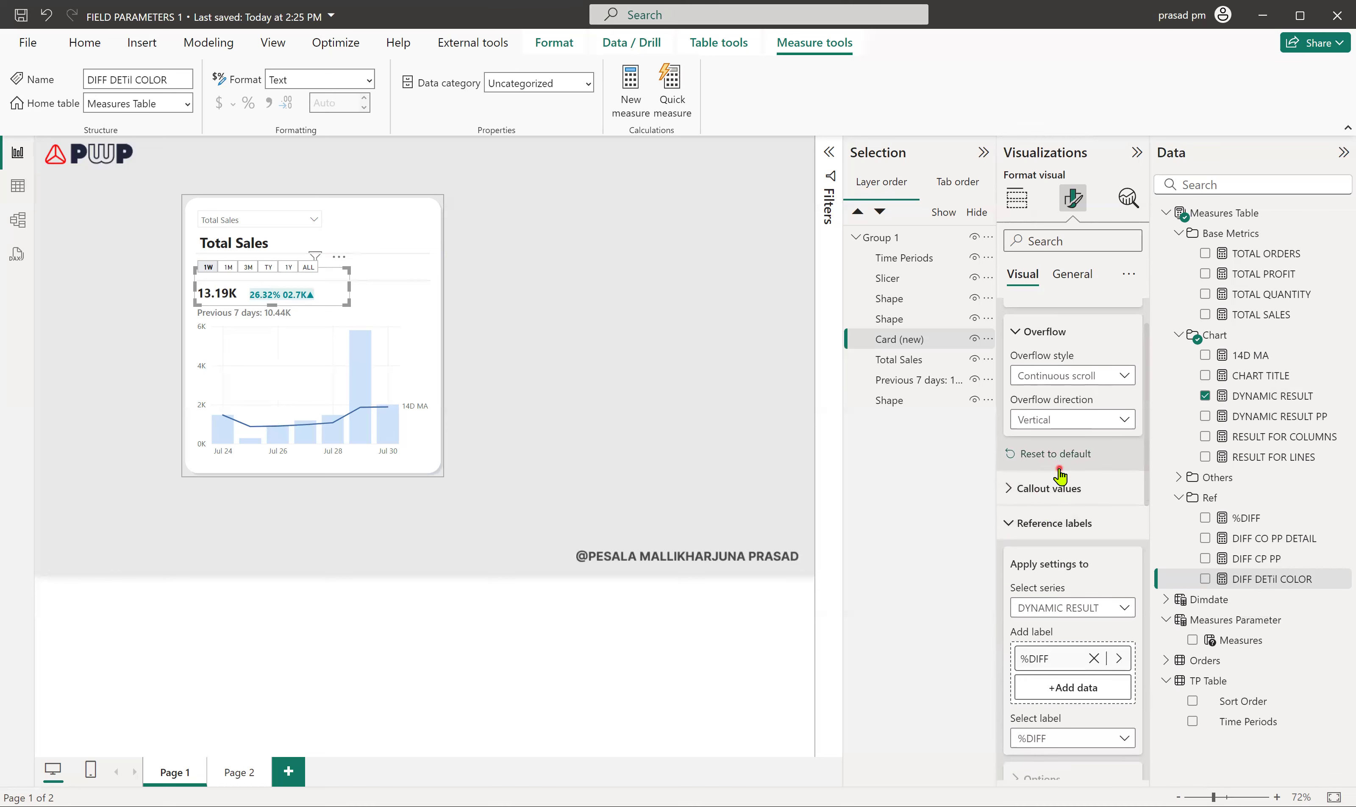
scroll(1057, 473, up, 1)
click(1016, 361)
click(1015, 361)
click(1016, 359)
click(1015, 359)
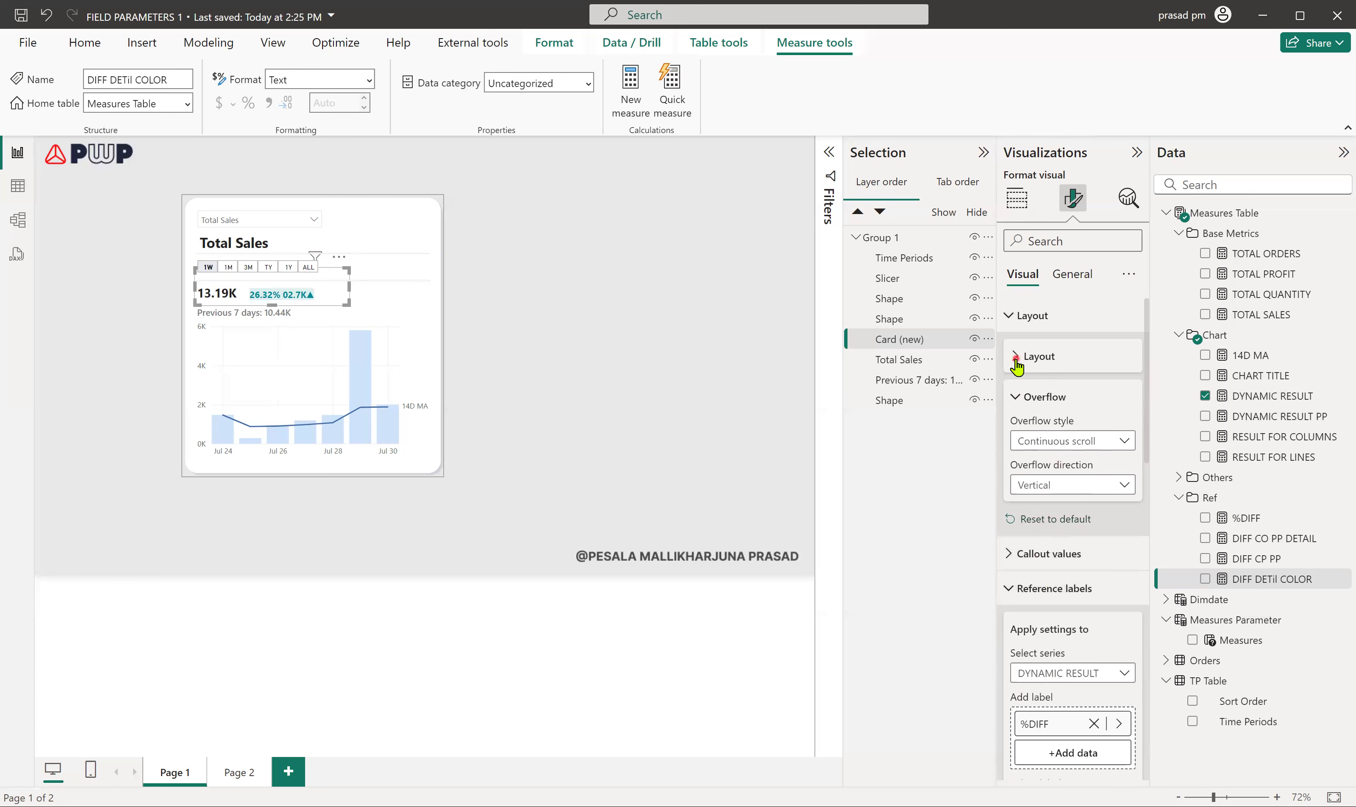
click(1016, 397)
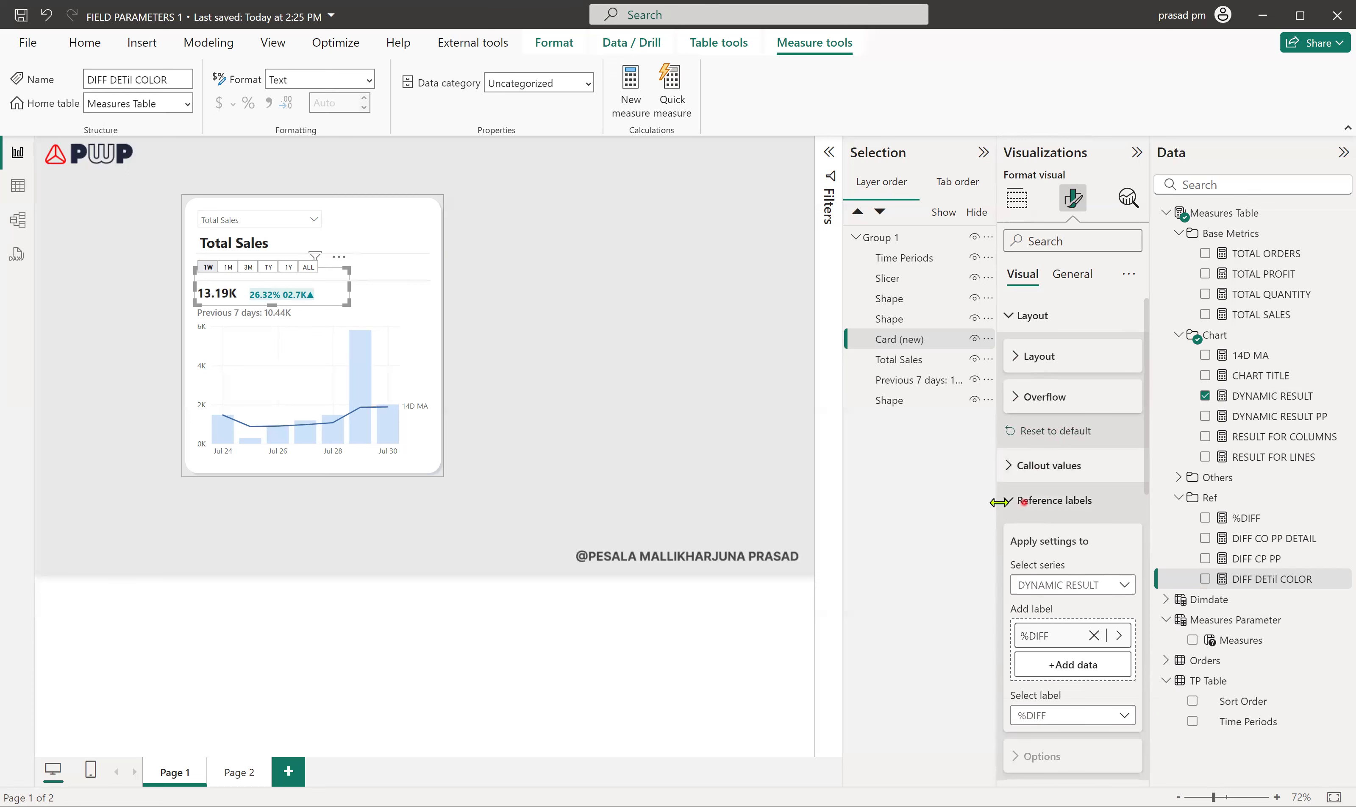
Compare the callout's vertical alignment and size settings with the %DIFF reference label's title, value and detail settings
click(1011, 465)
scroll(1068, 514, down, 8)
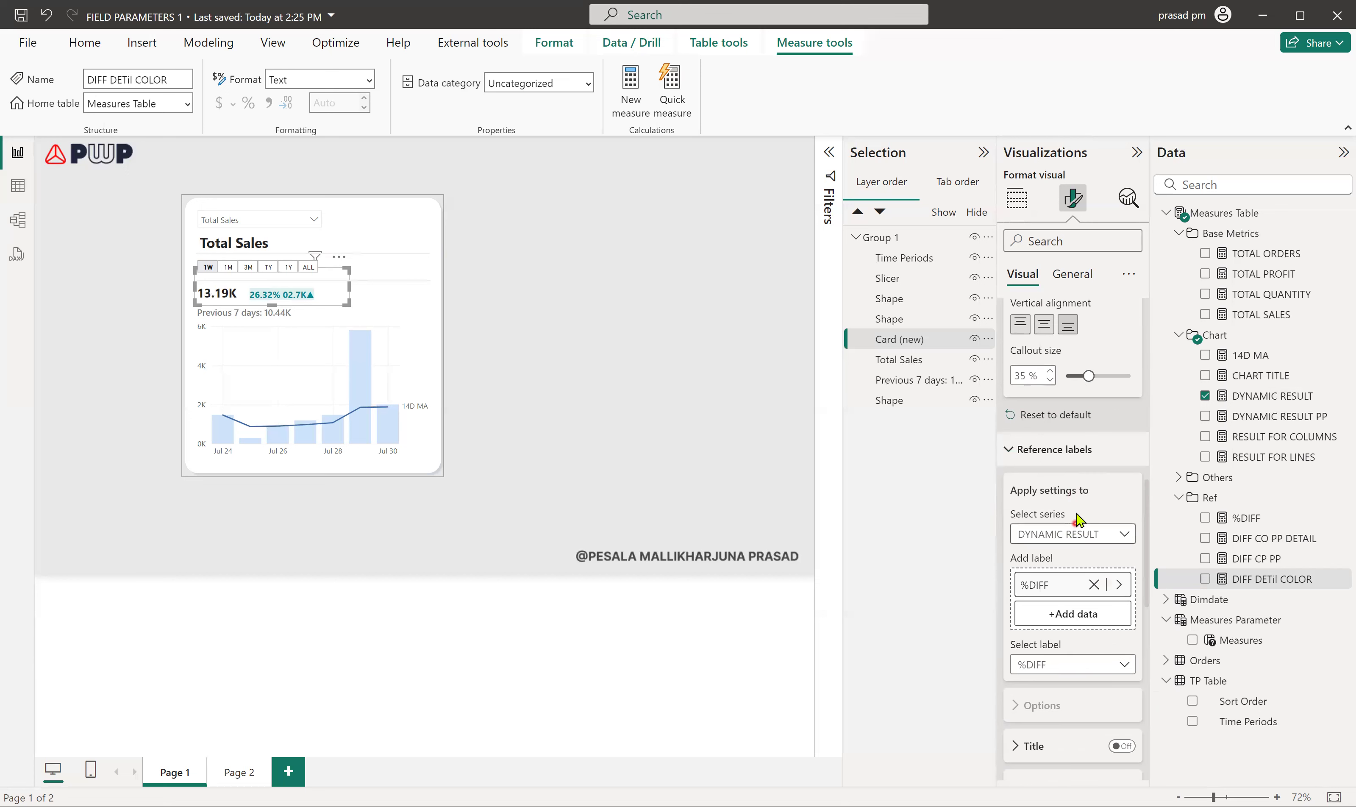
scroll(1102, 472, up, 1)
scroll(1101, 472, up, 1)
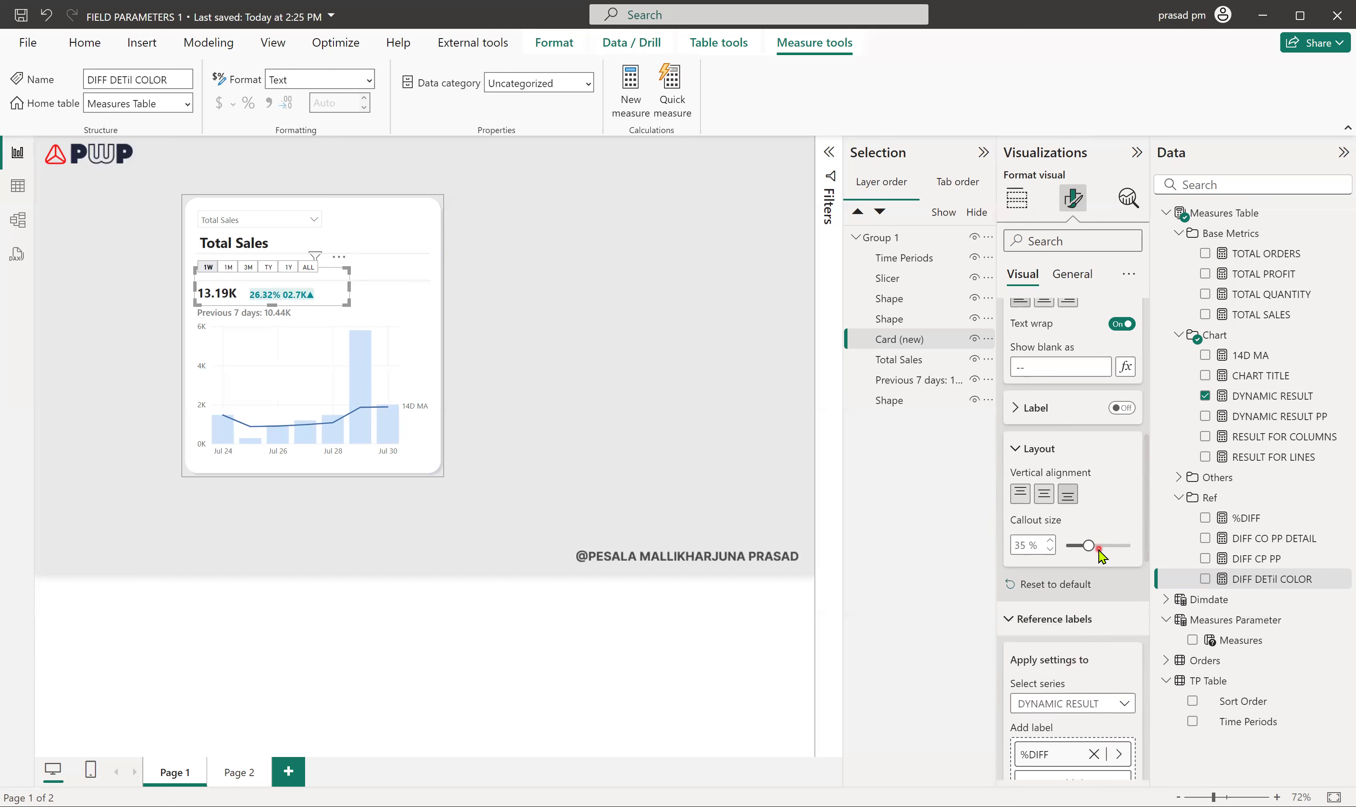
scroll(1080, 712, down, 4)
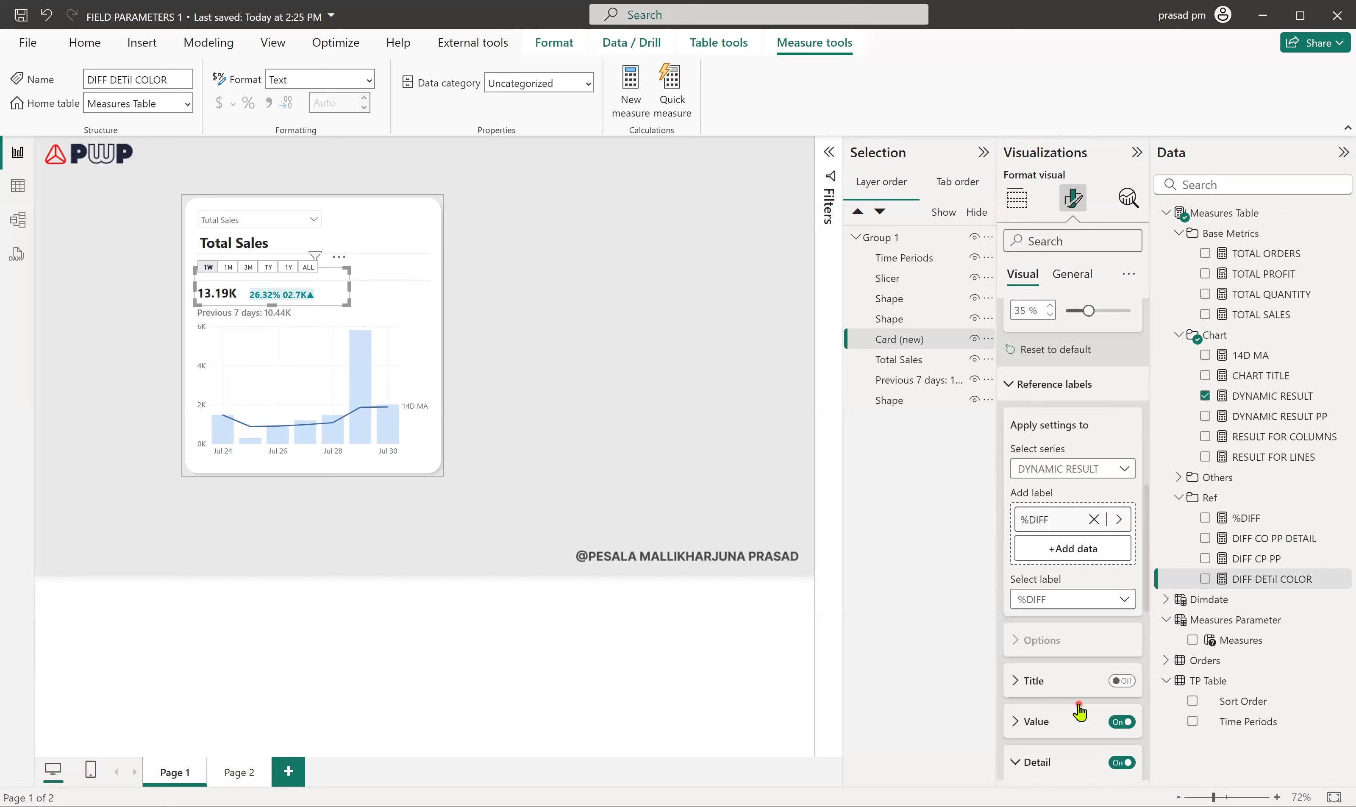
scroll(1079, 711, down, 2)
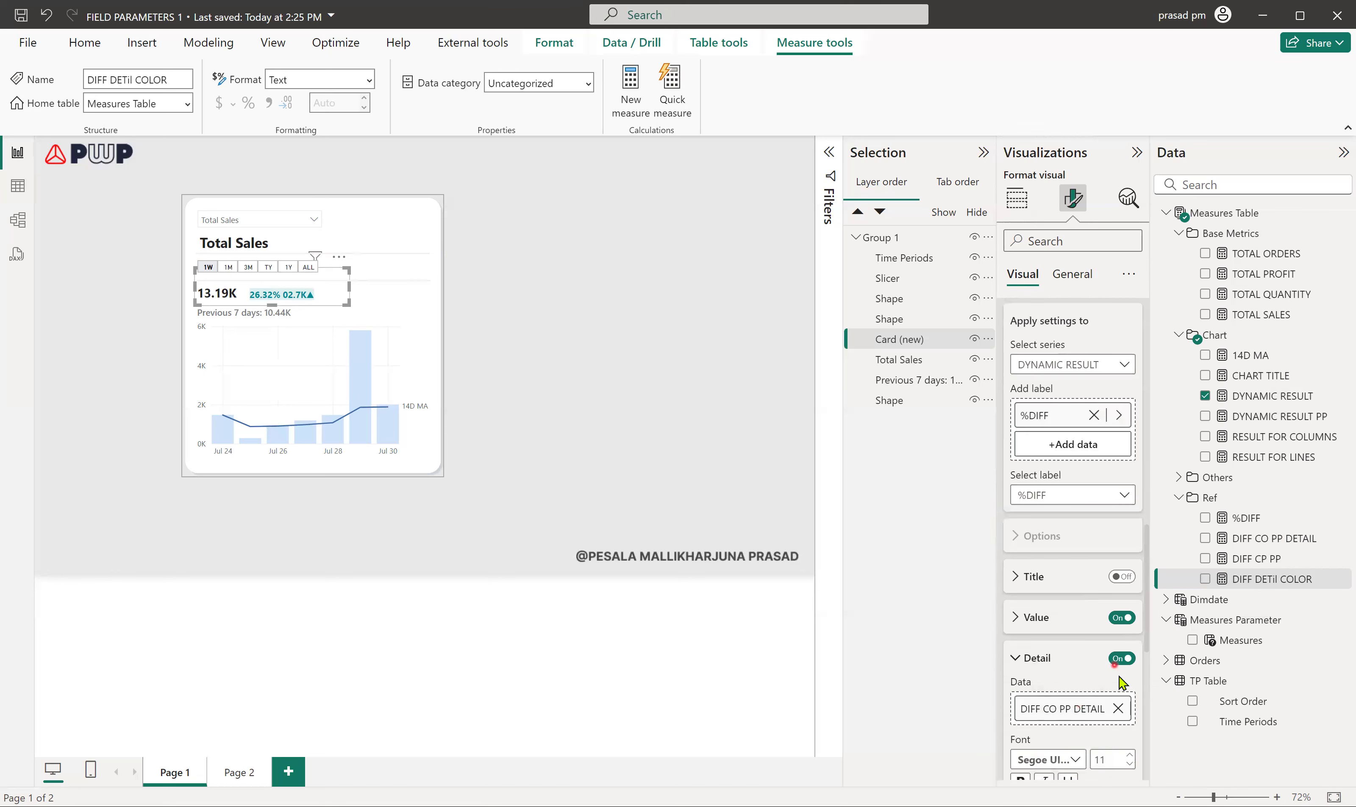
scroll(1101, 677, down, 6)
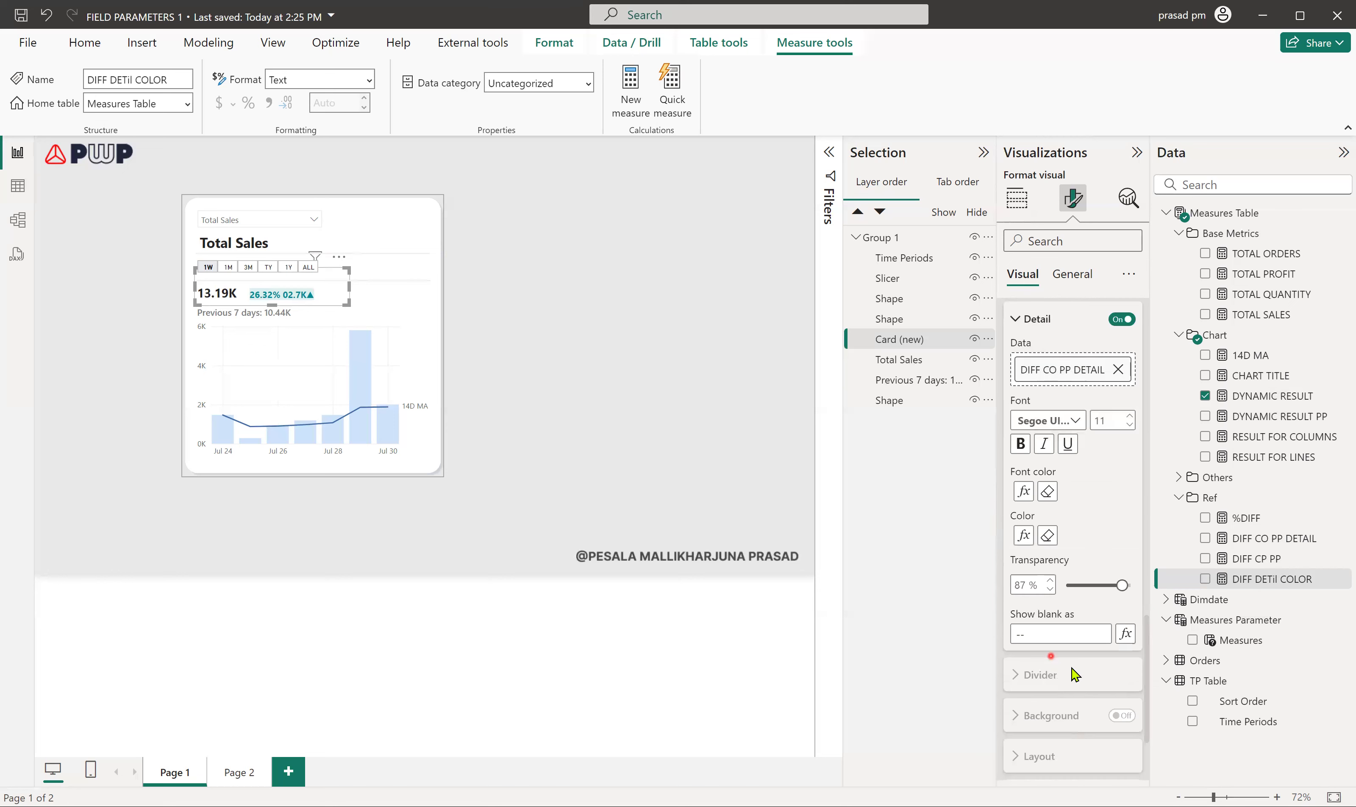
scroll(1076, 660, up, 8)
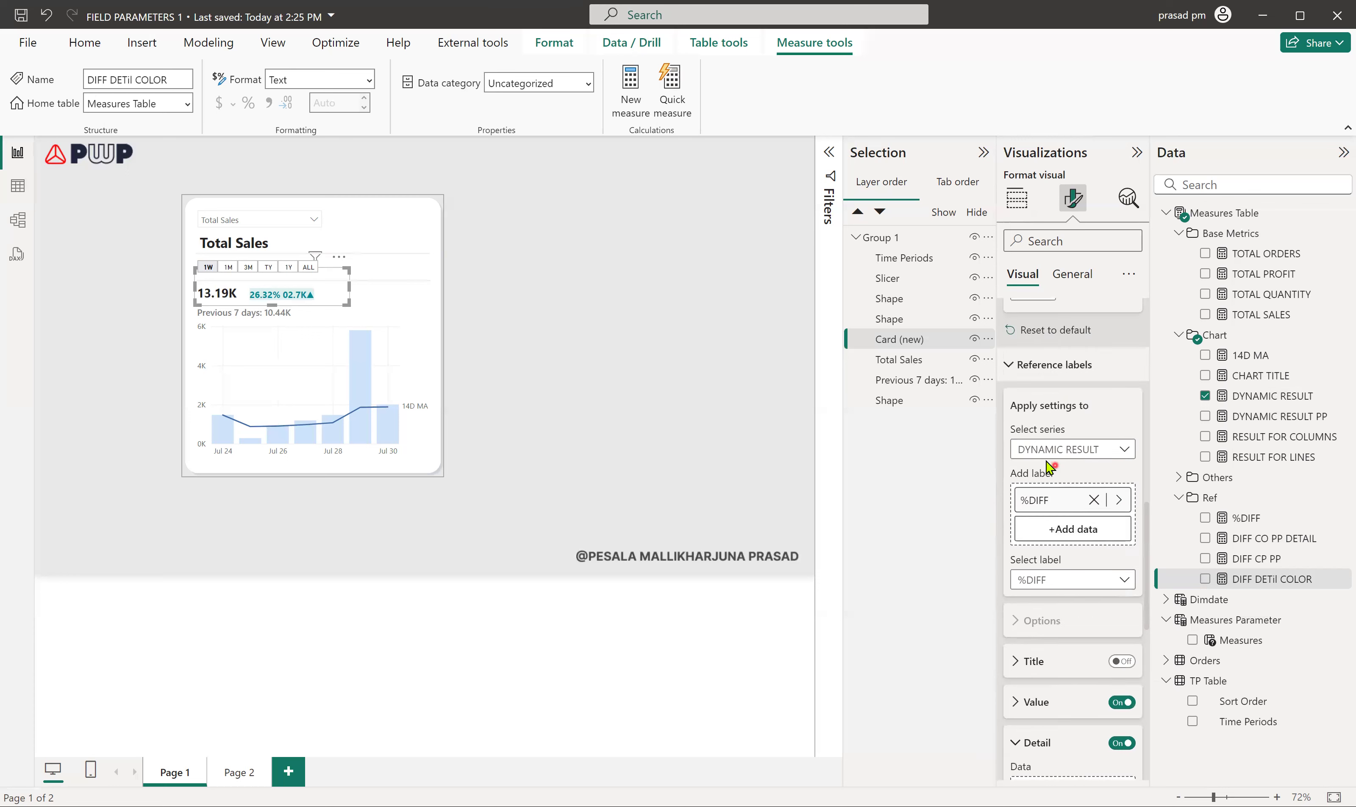
Switch the reference label settings to the All series and show the divider's color, transparency, line style and width options
click(1044, 455)
click(1044, 470)
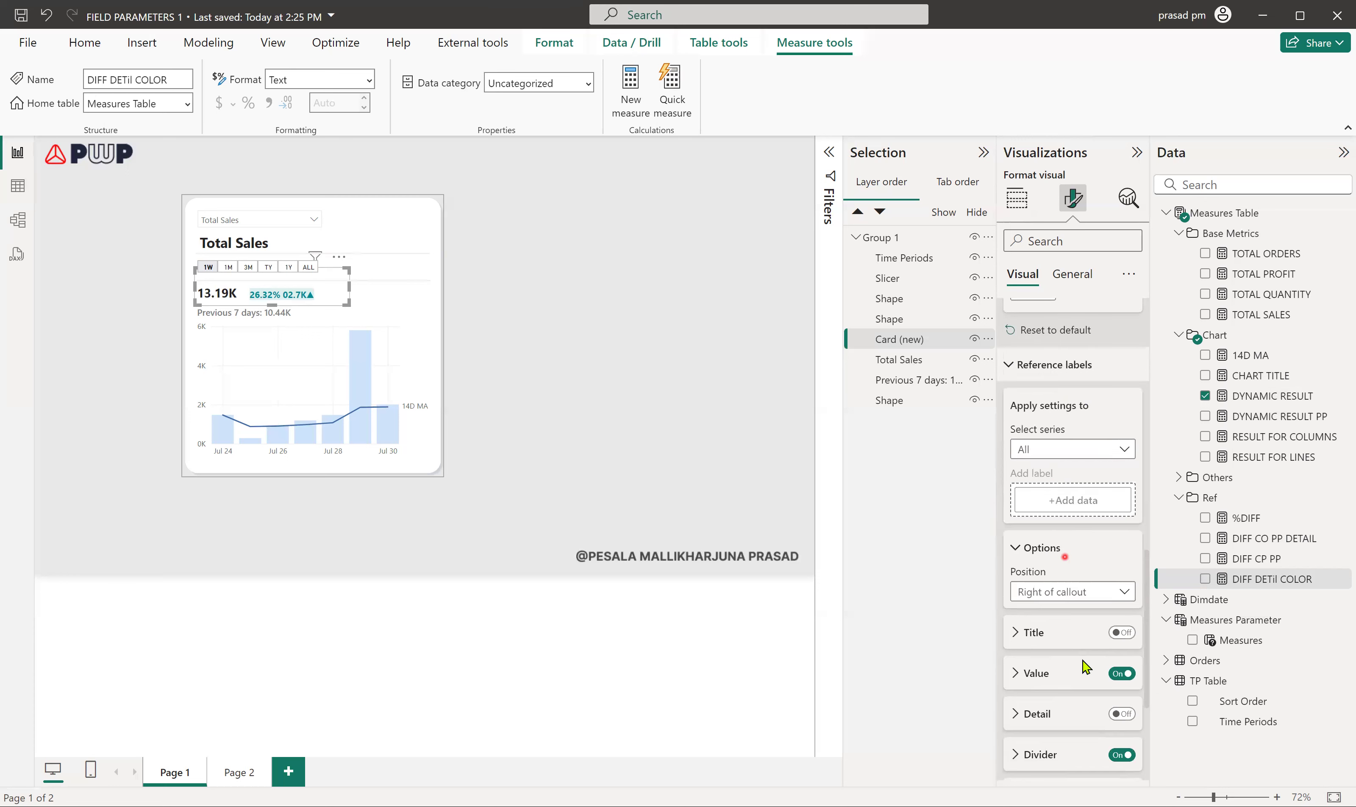
scroll(1090, 633, down, 4)
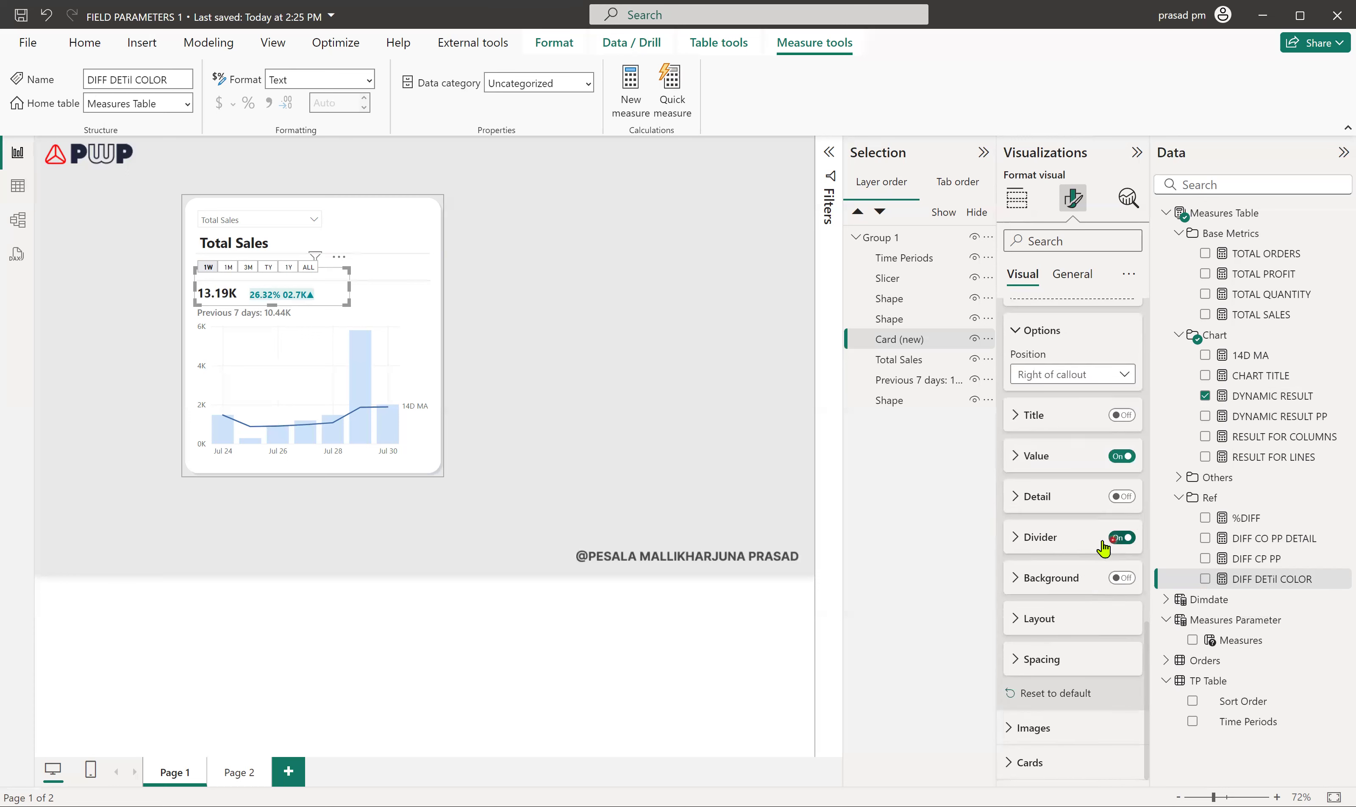
click(1024, 543)
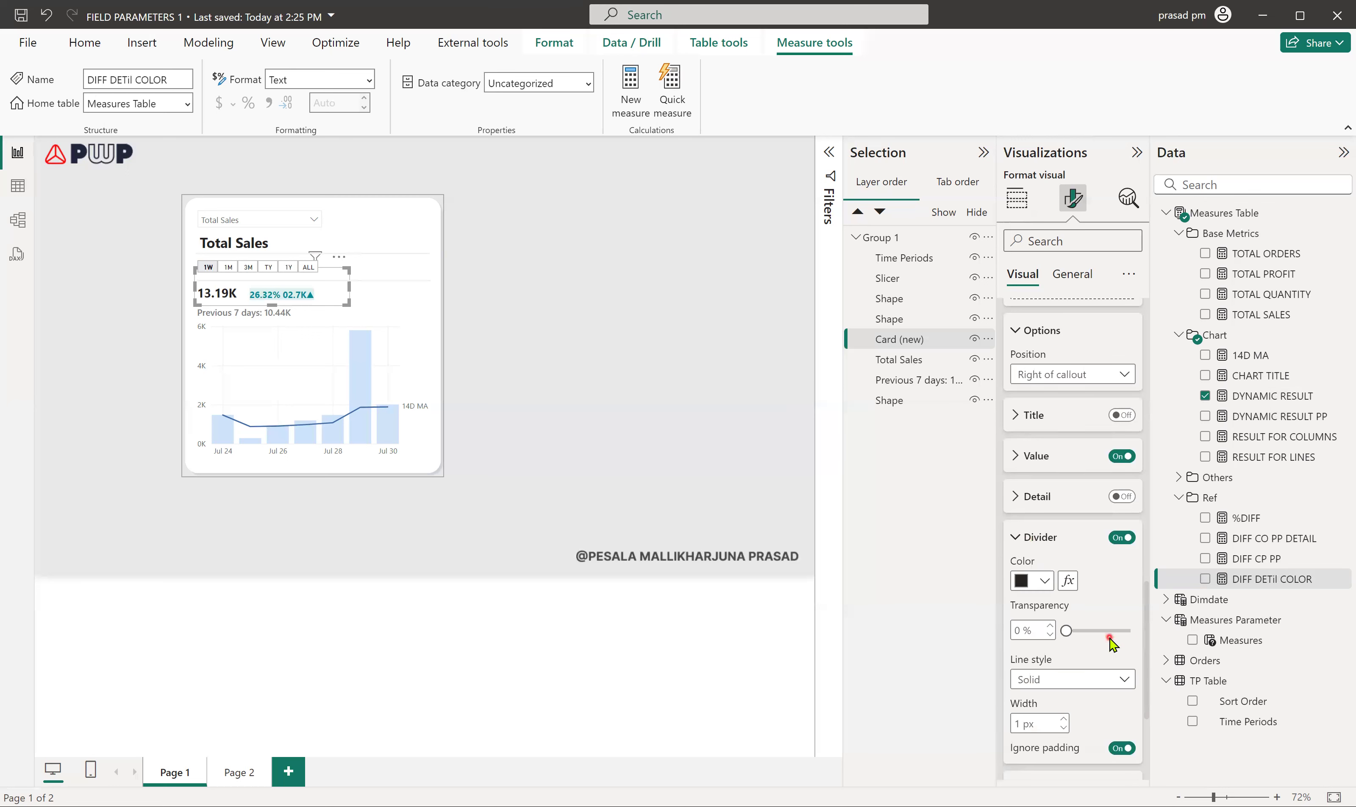
Review the divider, background, layout and spacing settings of the reference labels for all series, and collapse the divider settings
scroll(1110, 642, down, 1)
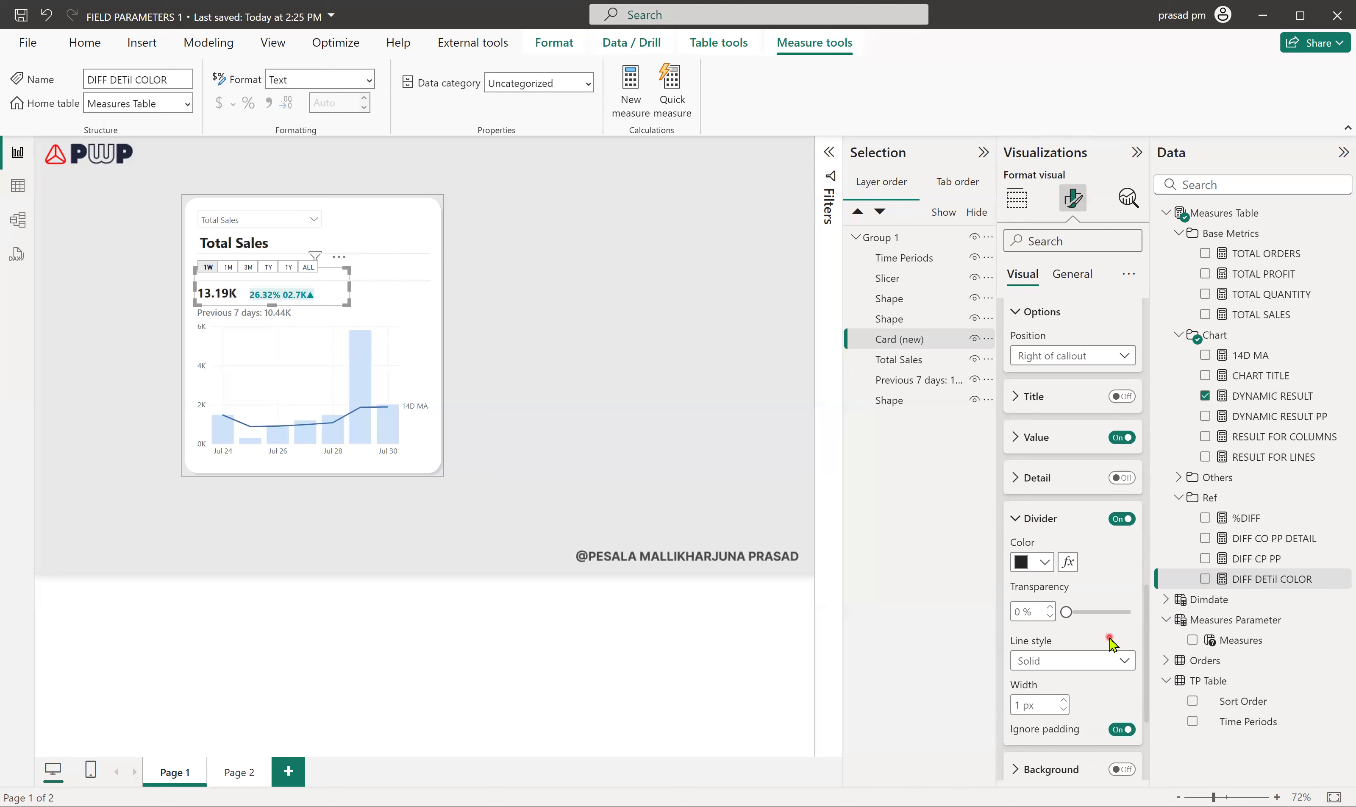
scroll(1110, 642, down, 3)
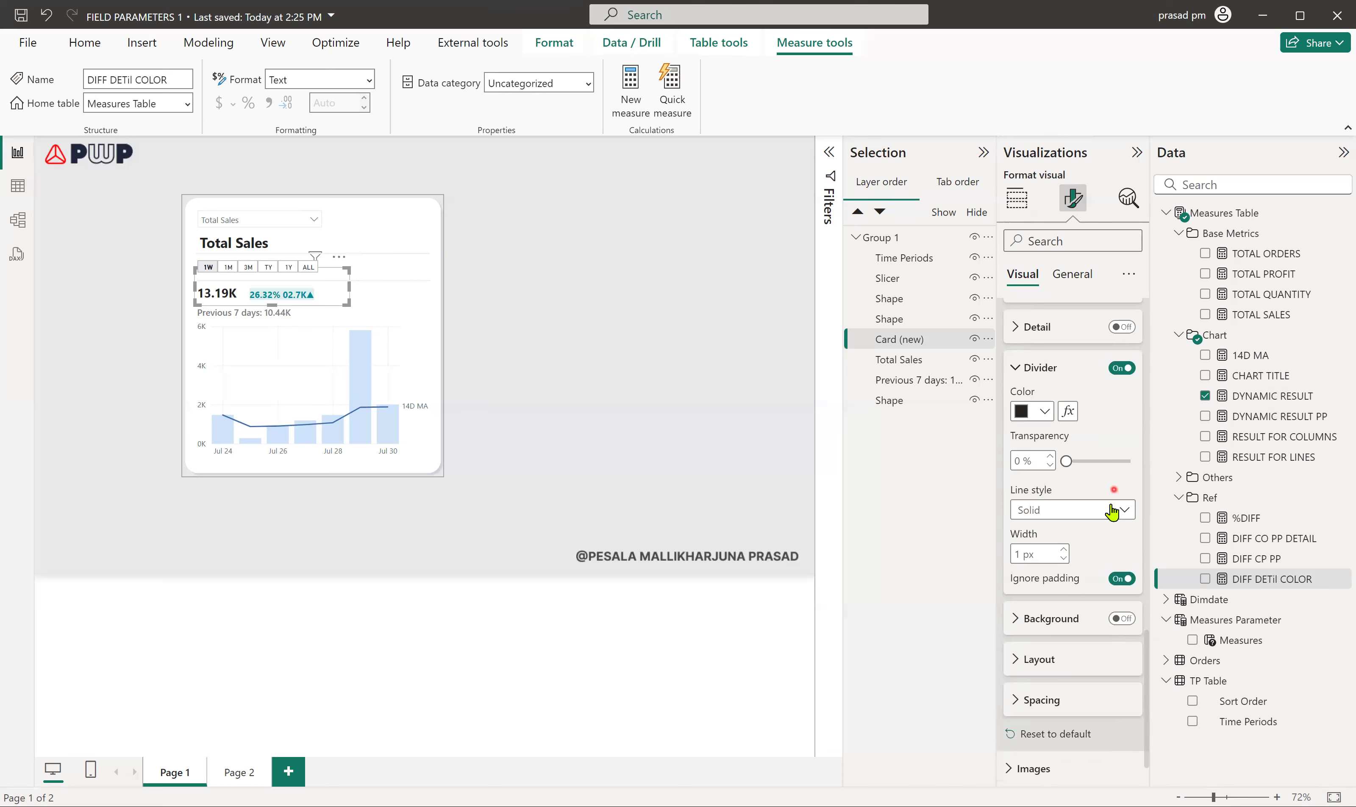
scroll(1103, 554, up, 1)
scroll(1101, 553, up, 6)
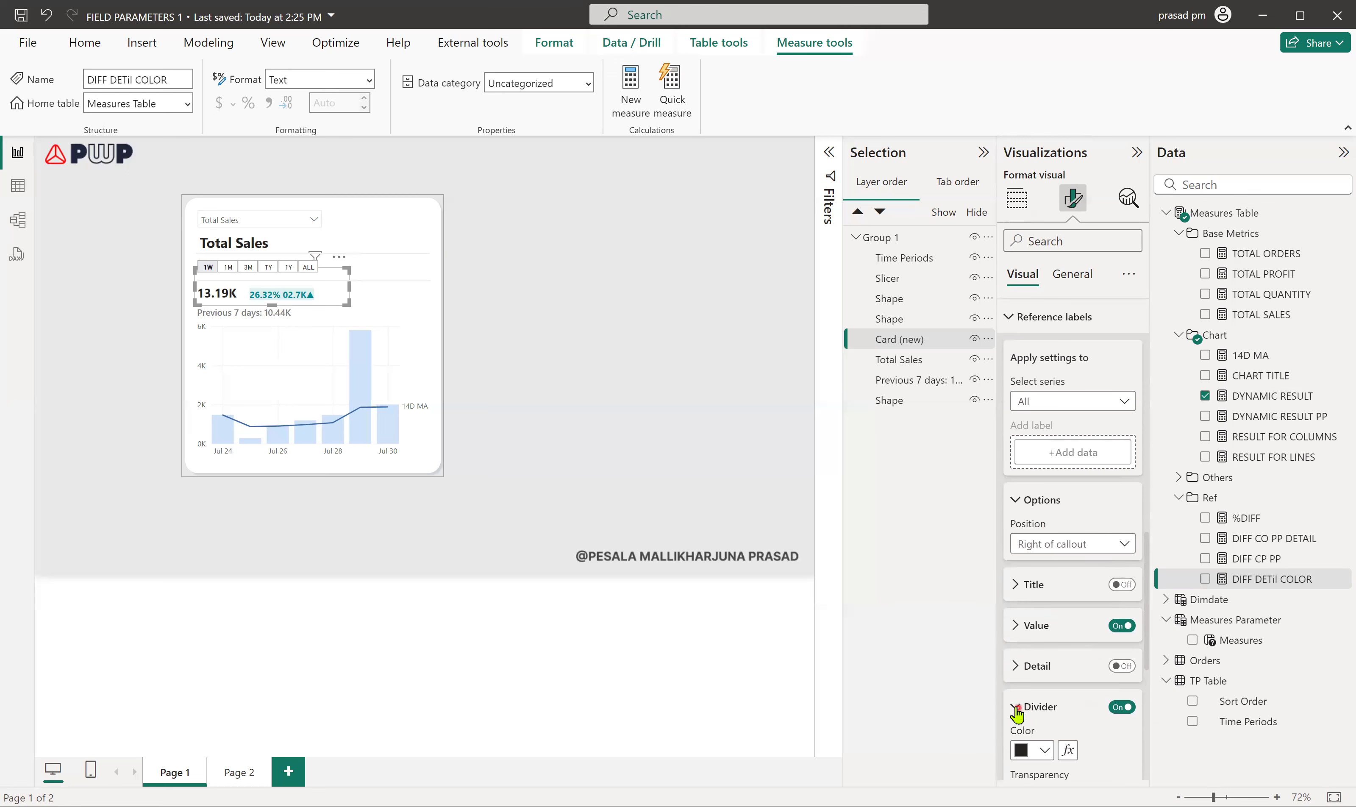
click(1039, 709)
Switch the reference label settings to the DYNAMIC RESULT series and examine the %DIFF label's detail and divider settings
click(1053, 407)
click(1055, 441)
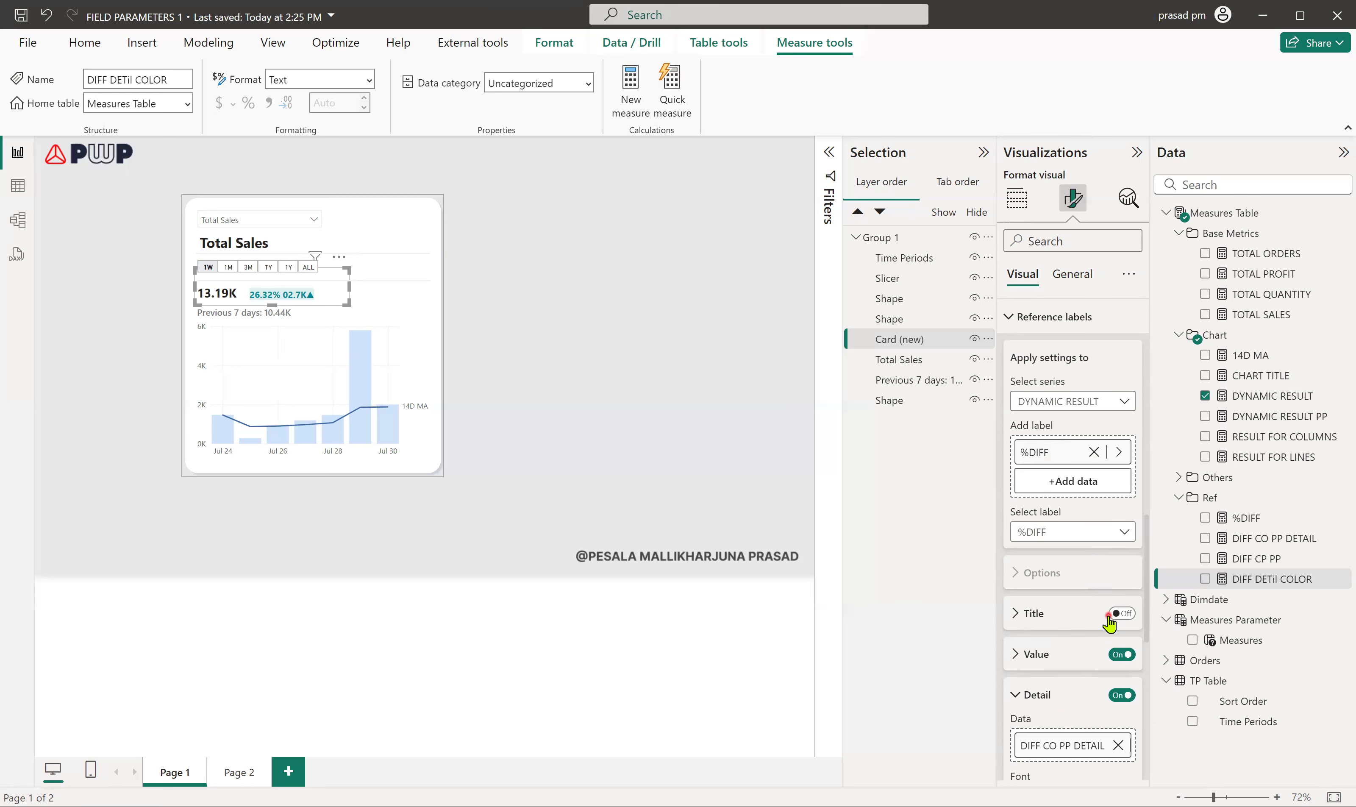
scroll(1065, 584, down, 10)
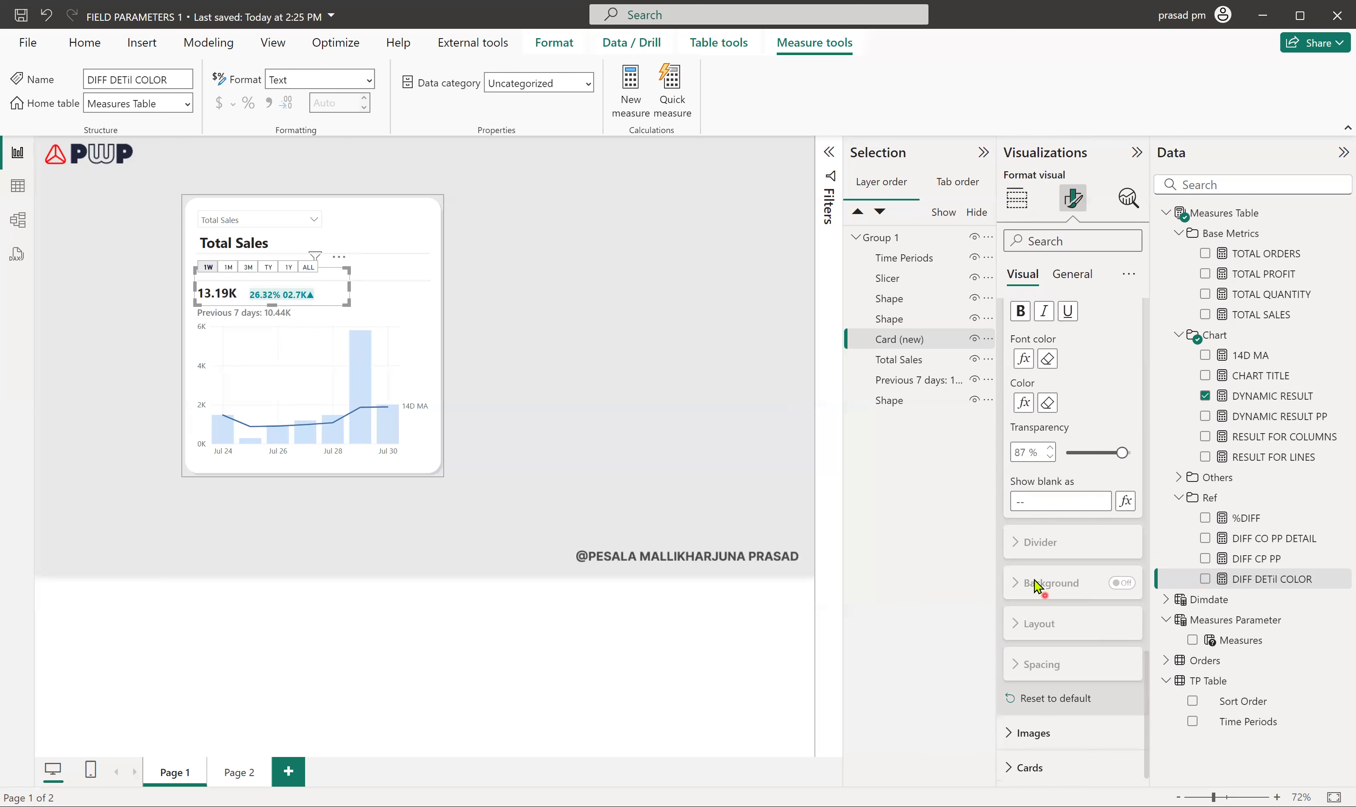
mouse_move(1012, 542)
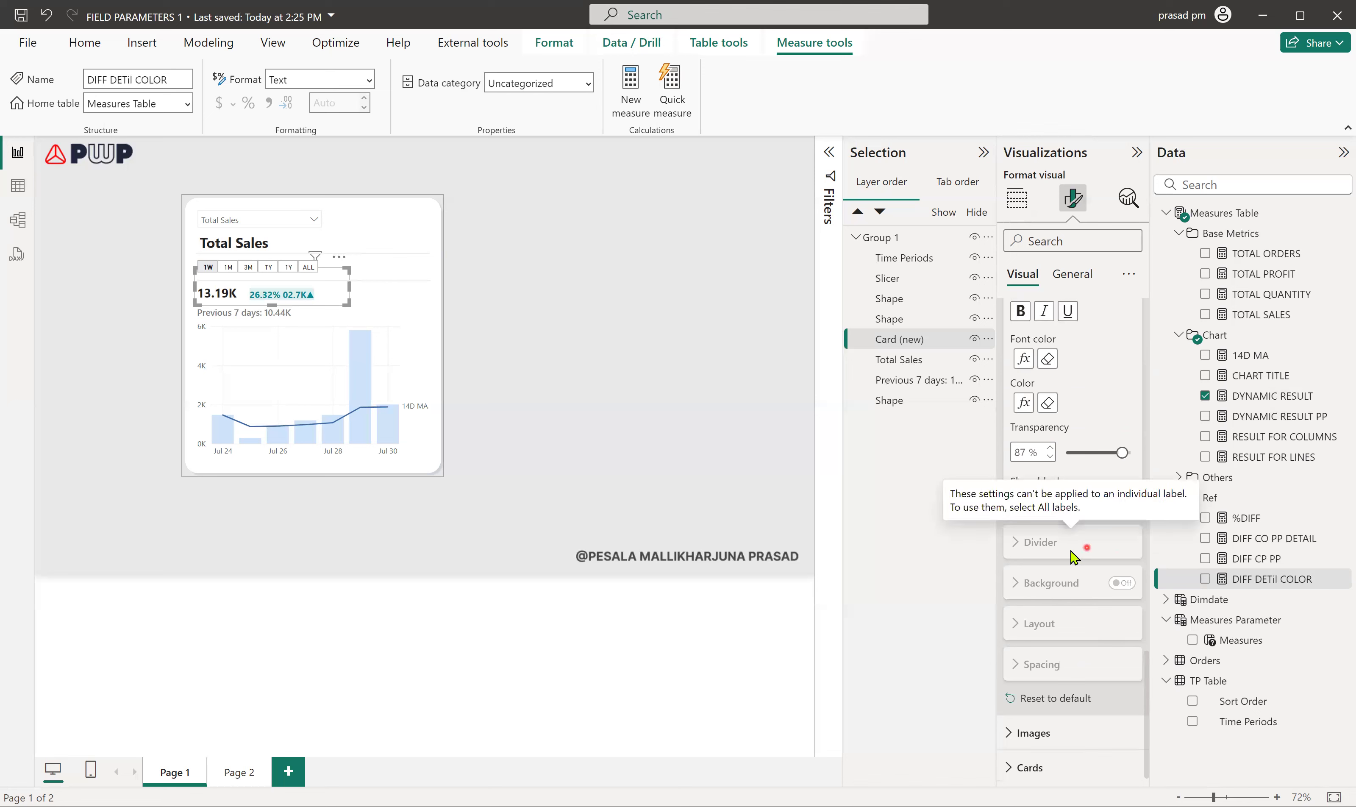
scroll(1070, 557, up, 5)
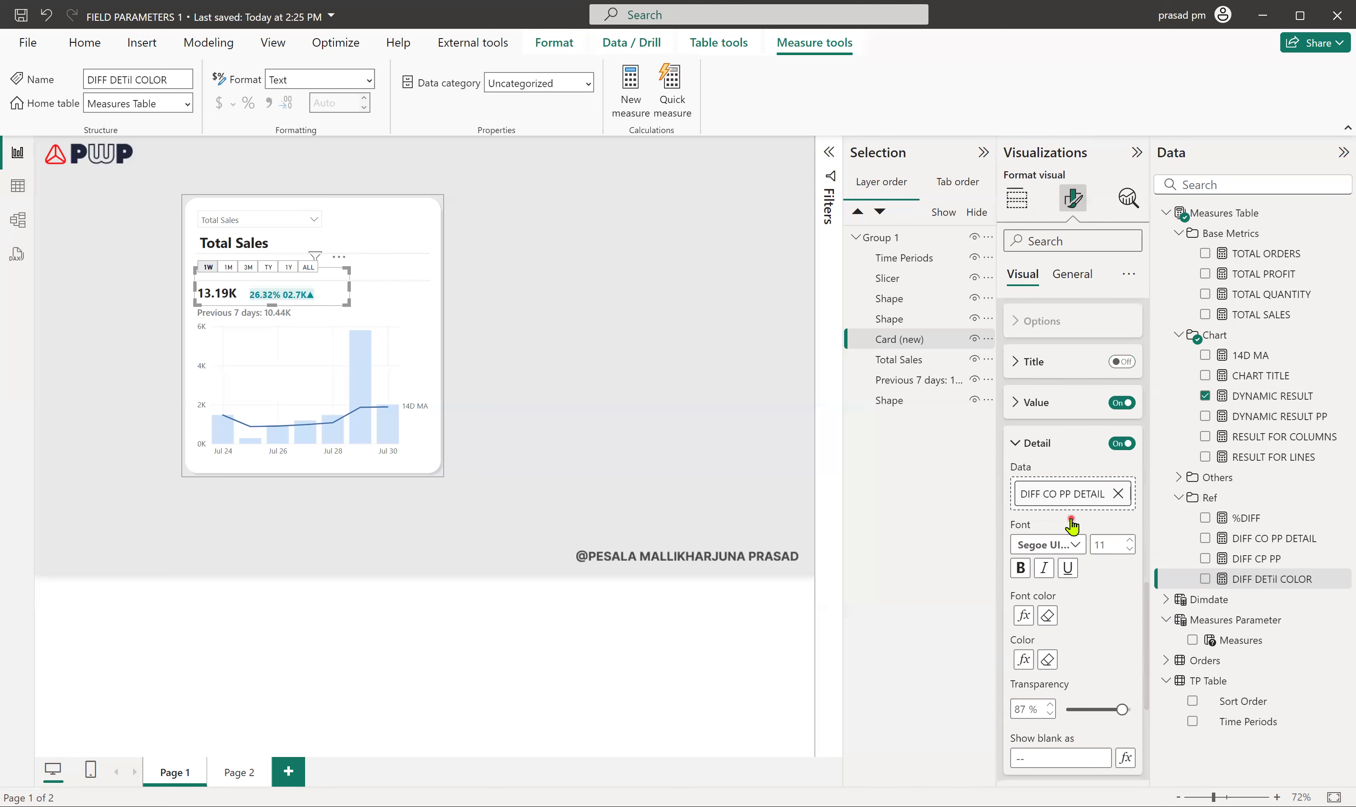
scroll(1071, 526, up, 3)
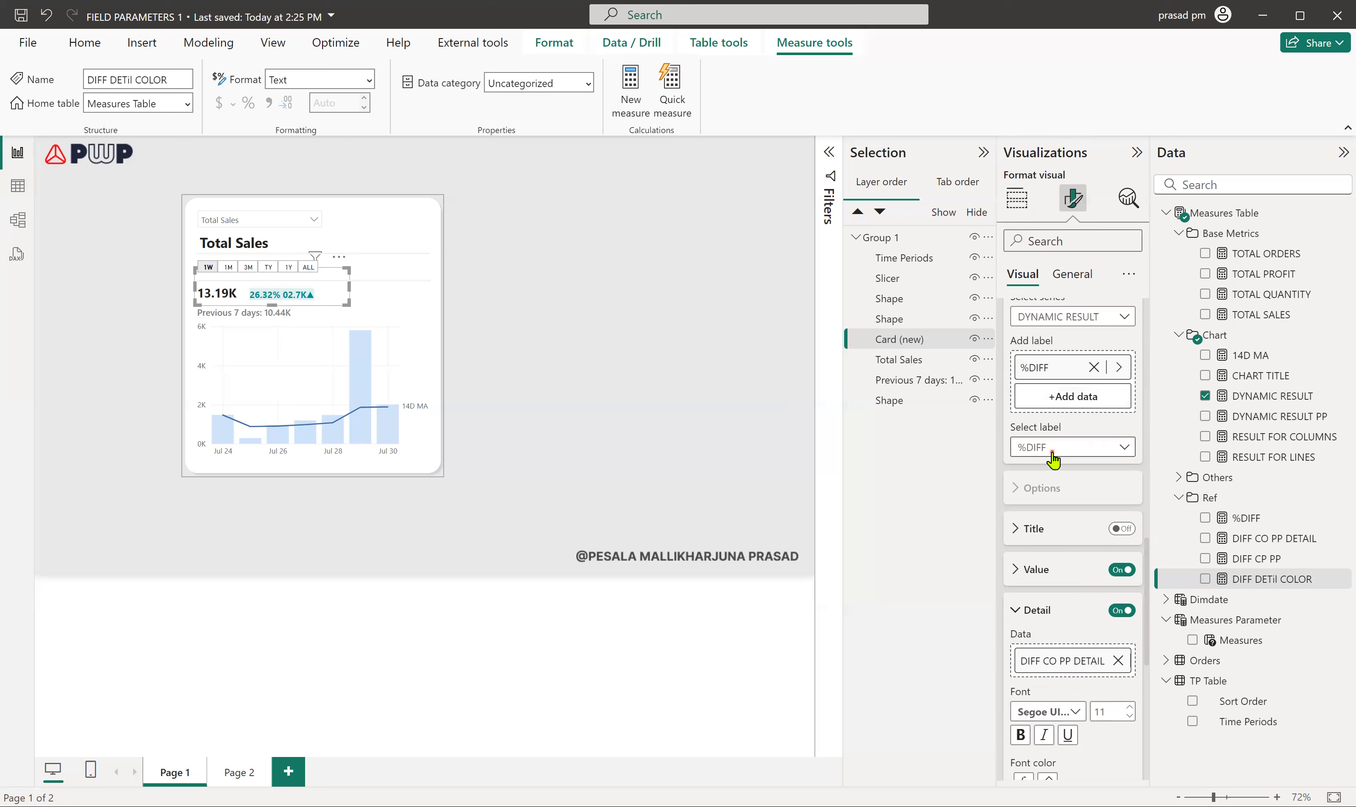
Apply the DYNAMIC RESULT settings to all labels and show the divider's color, line style and width options
click(1052, 453)
click(1032, 469)
scroll(1068, 518, down, 5)
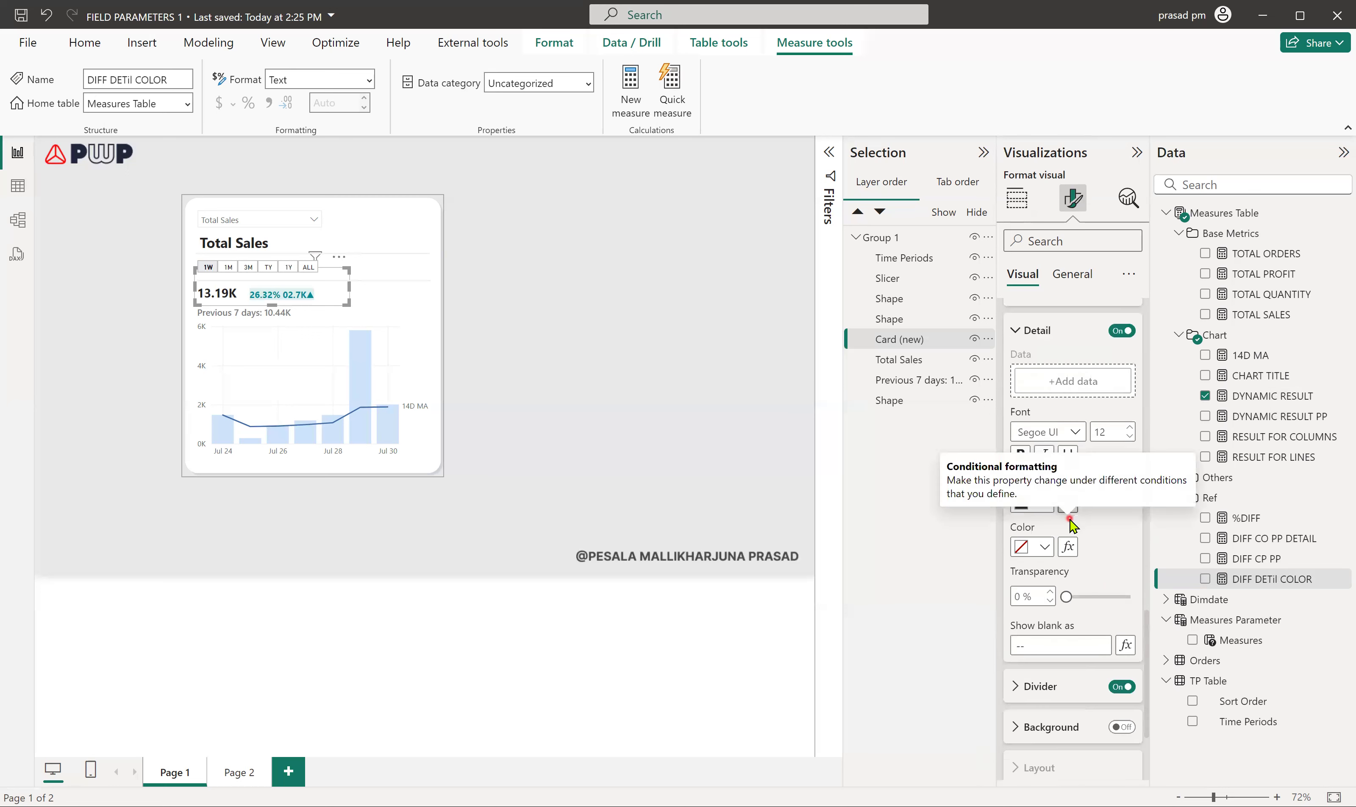
scroll(1070, 523, down, 3)
click(1018, 547)
scroll(1097, 617, down, 3)
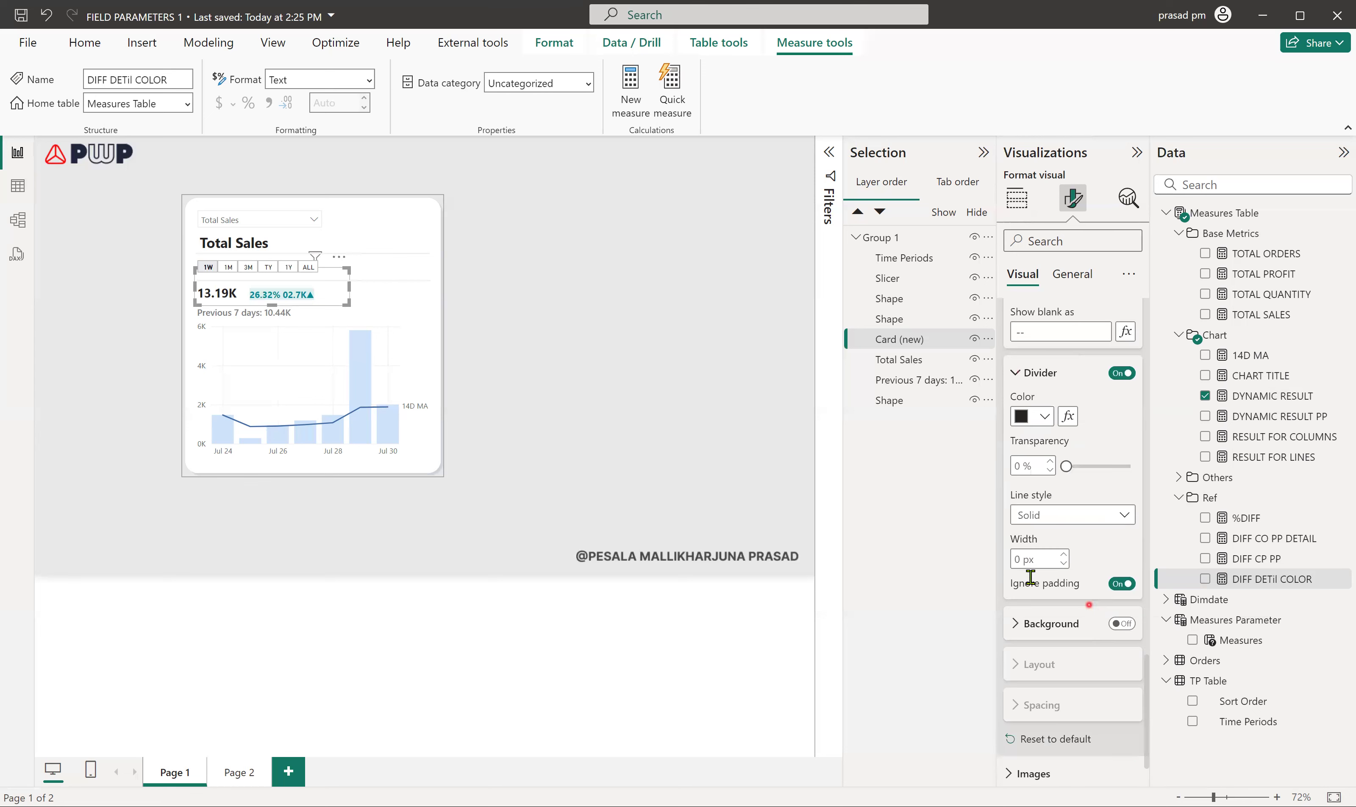
click(245, 271)
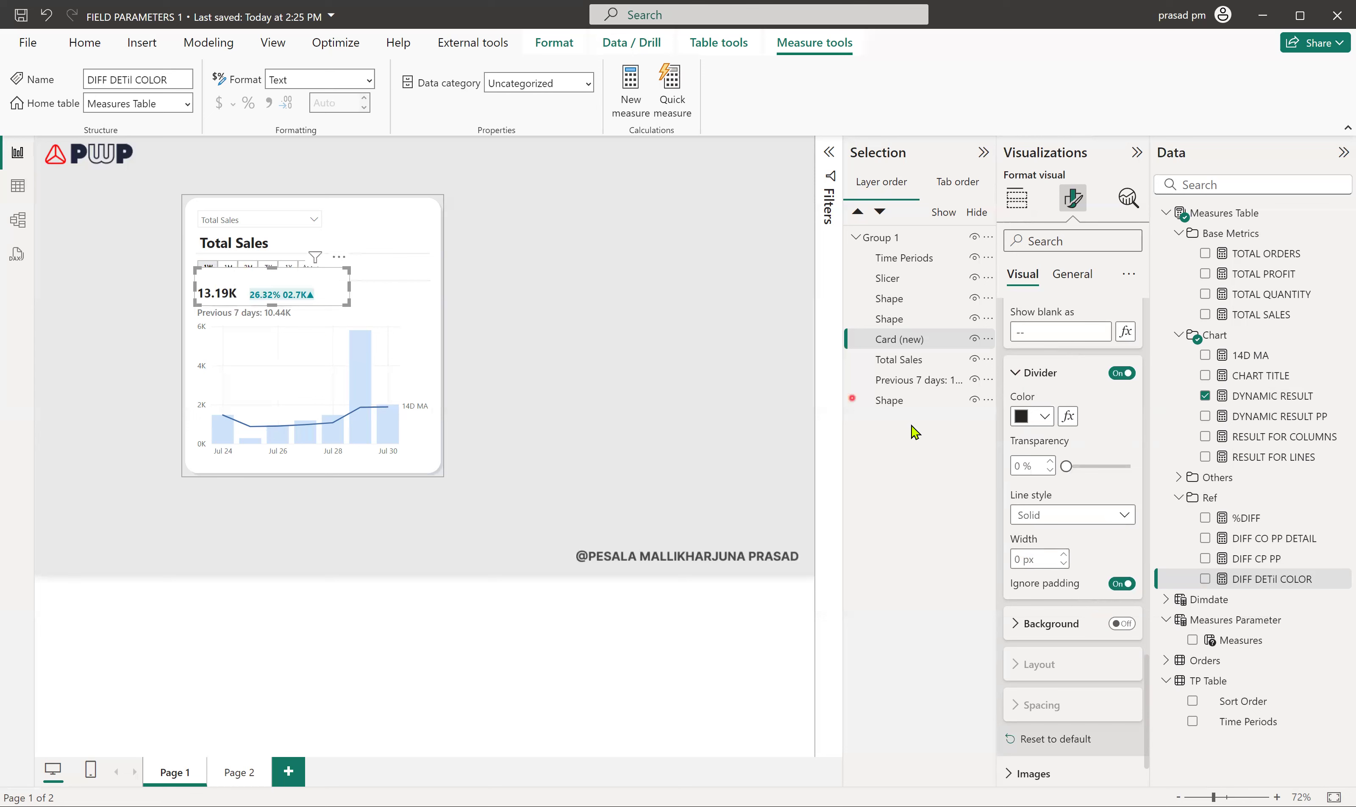
Collapse the card's layout, callout values and reference labels settings, and deselect the card
scroll(1078, 474, up, 7)
scroll(1078, 468, up, 6)
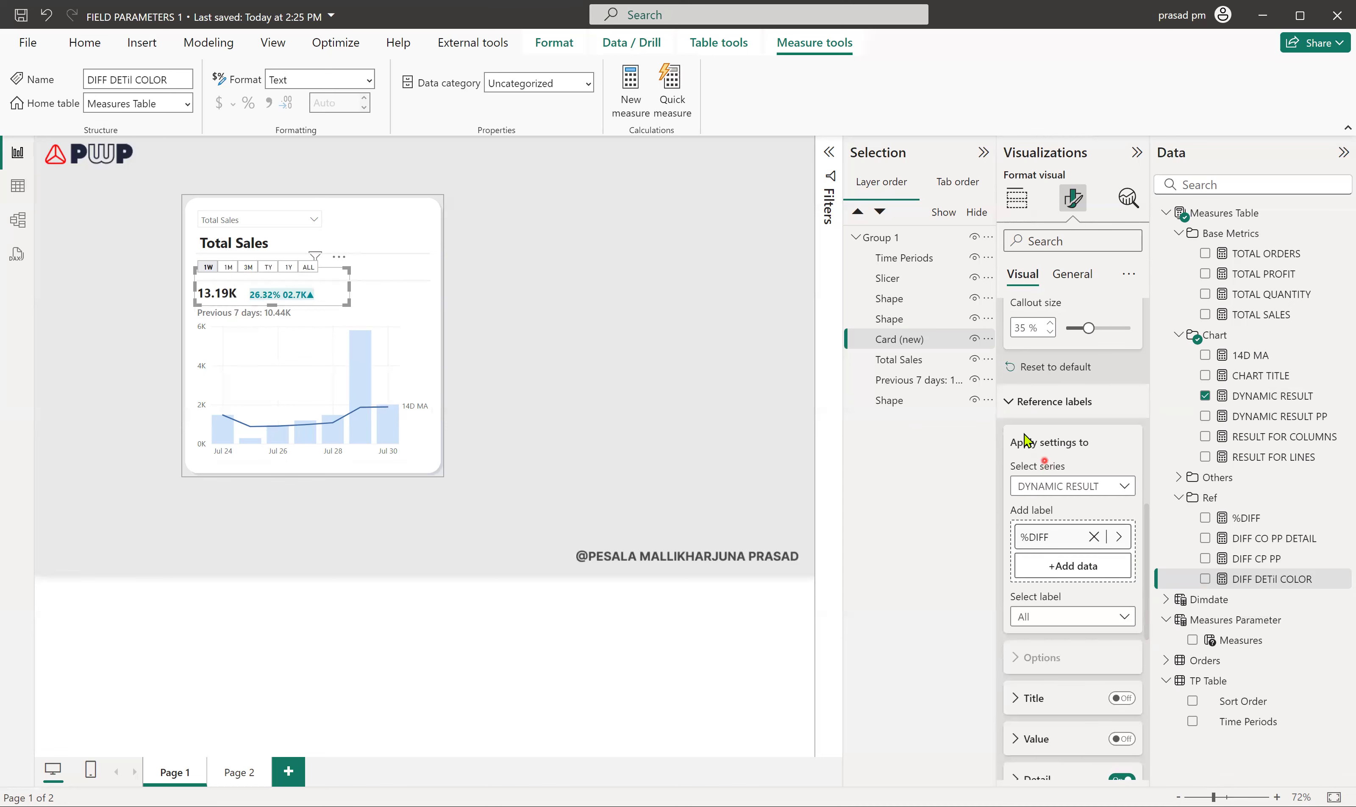
scroll(1025, 441, up, 7)
scroll(1096, 452, down, 6)
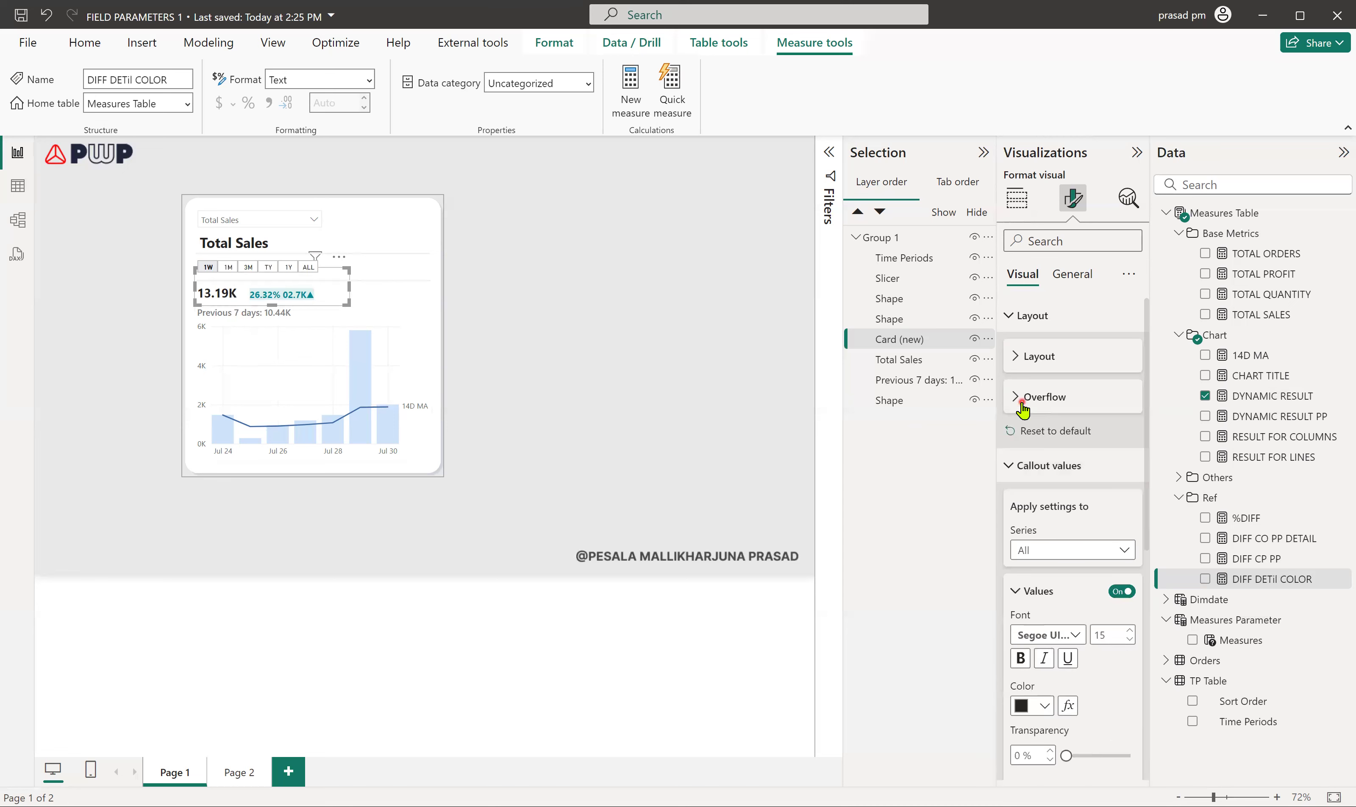
click(1012, 464)
click(1016, 315)
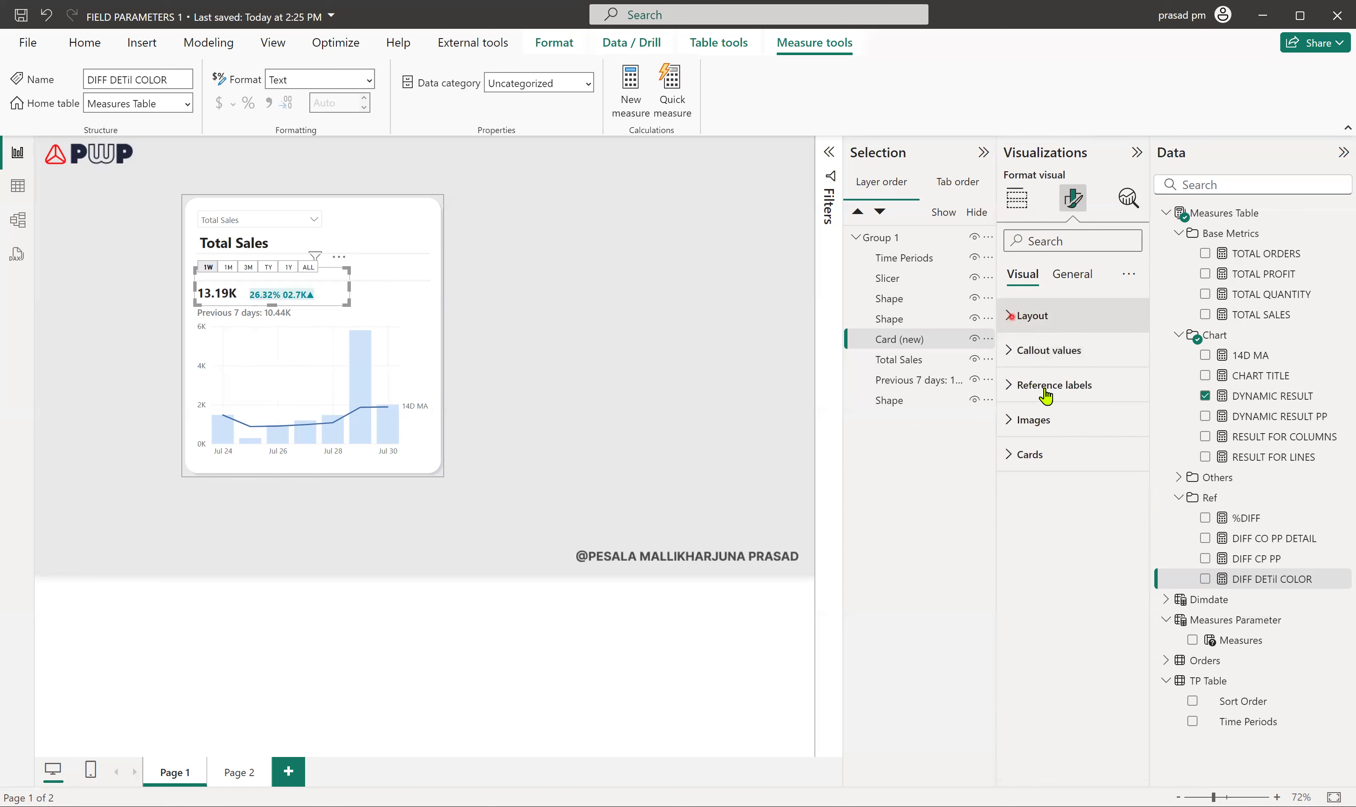
click(615, 335)
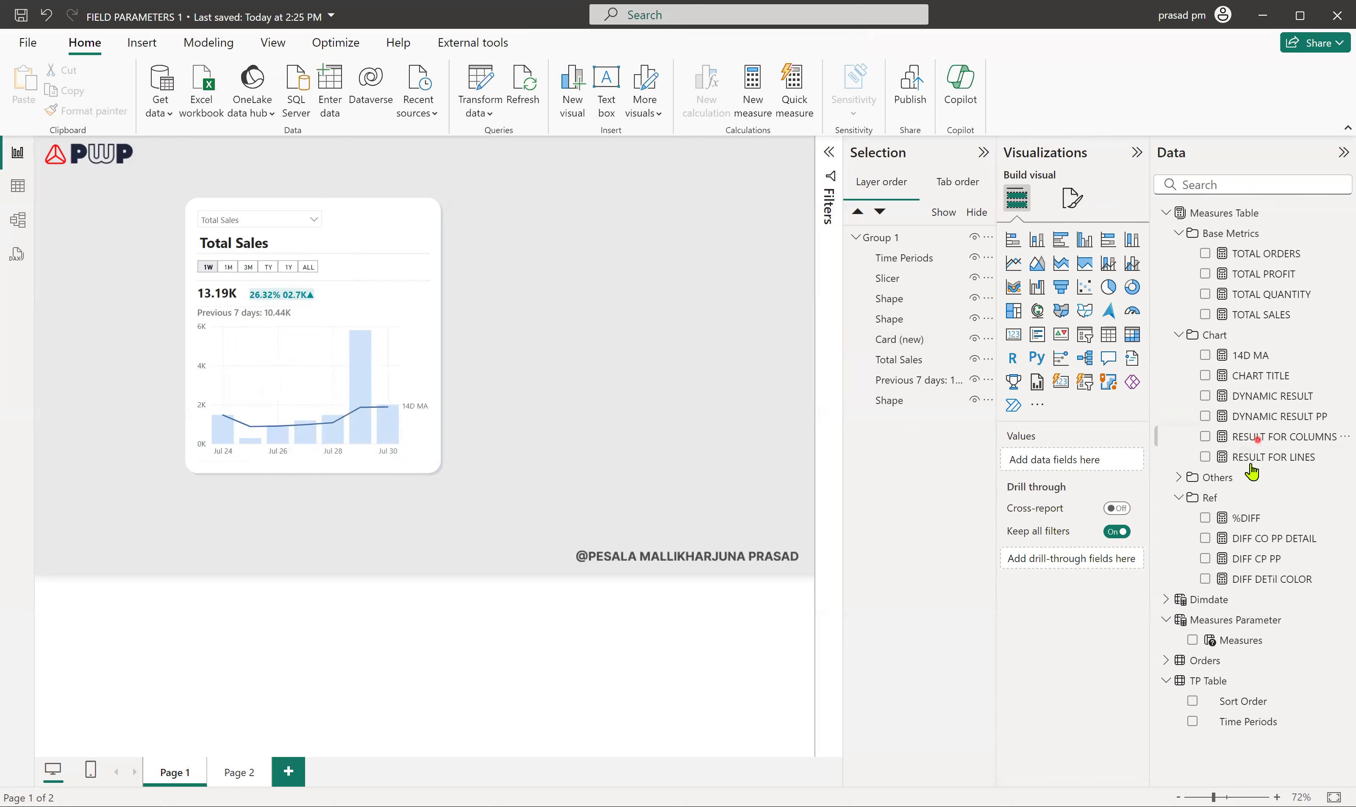
Examine the CHART TITLE formula and the SELECTED PERIOD DAYS measure it references from the Others folder, and close the formula
click(1259, 377)
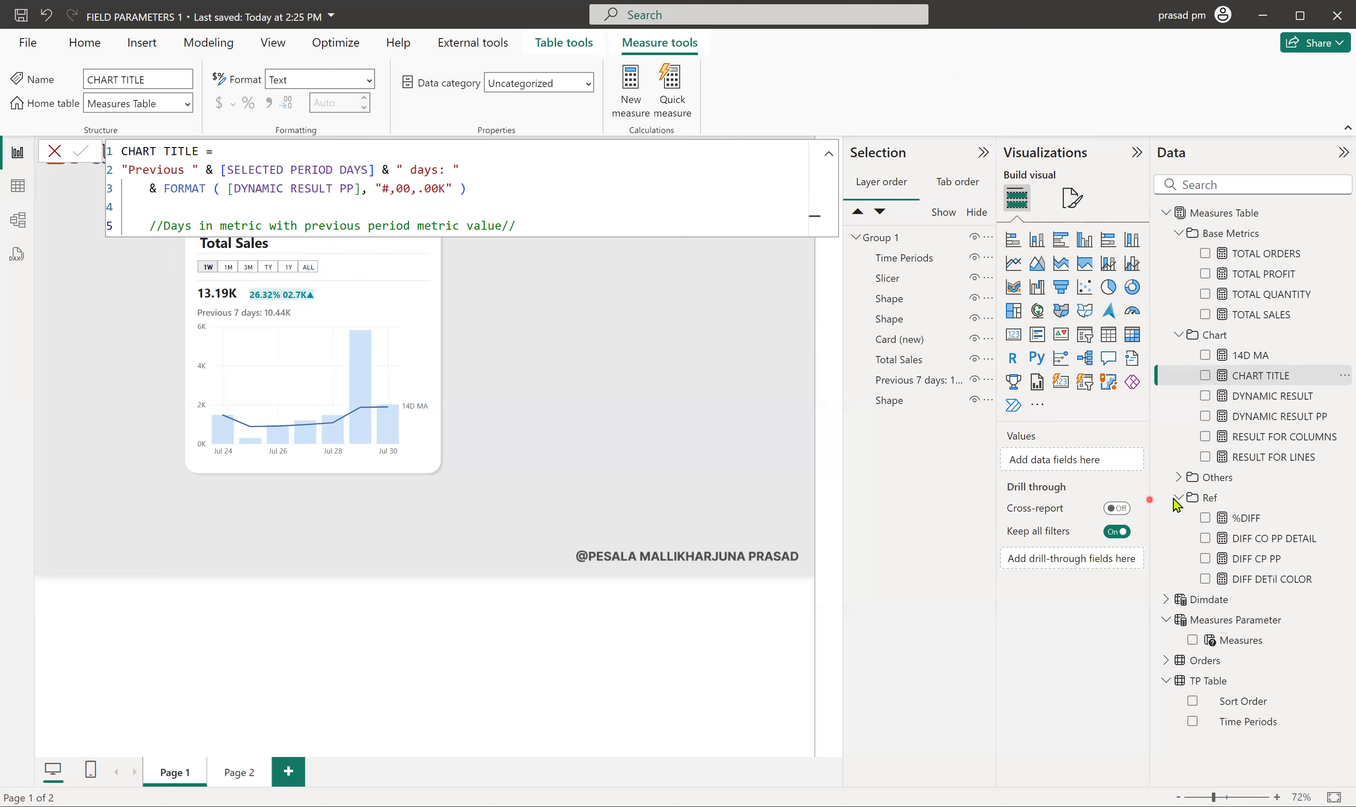
click(1178, 477)
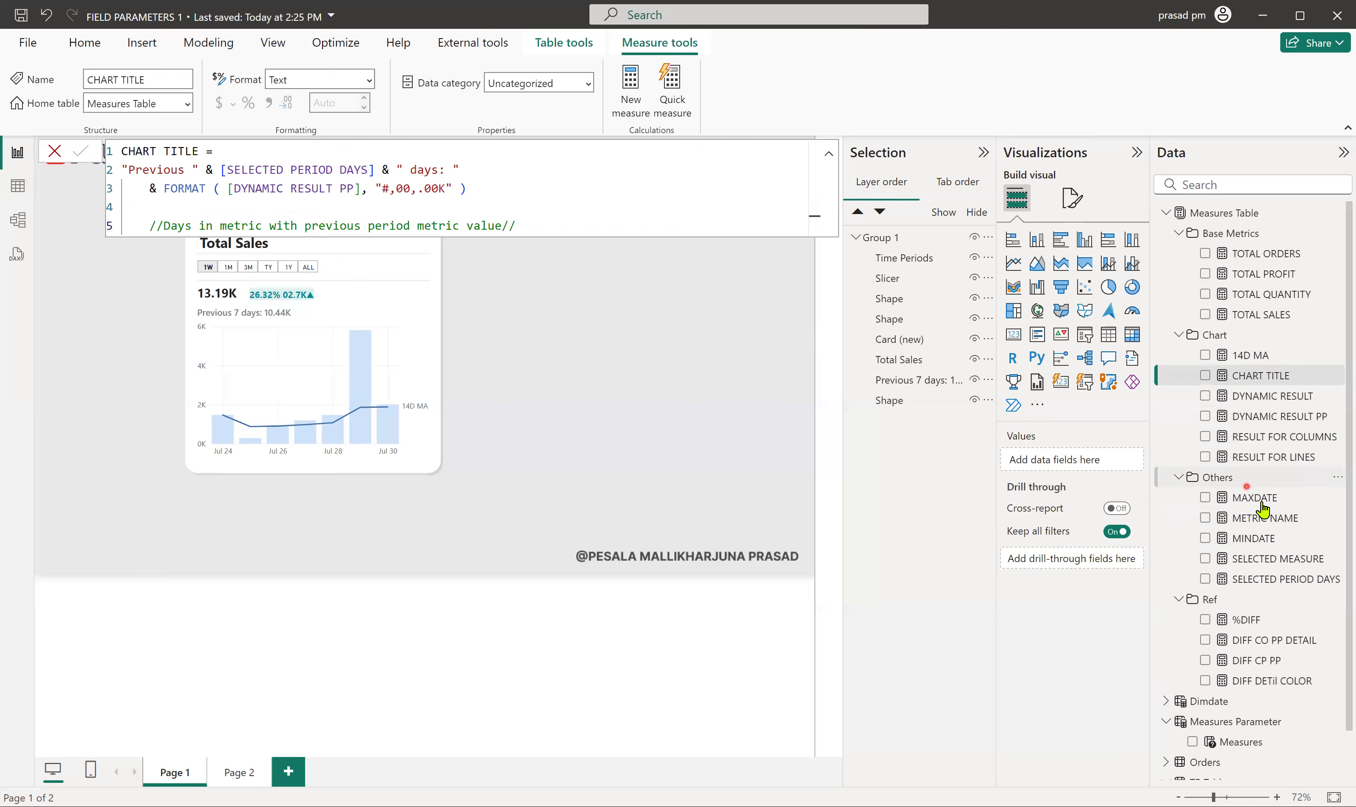
click(1274, 579)
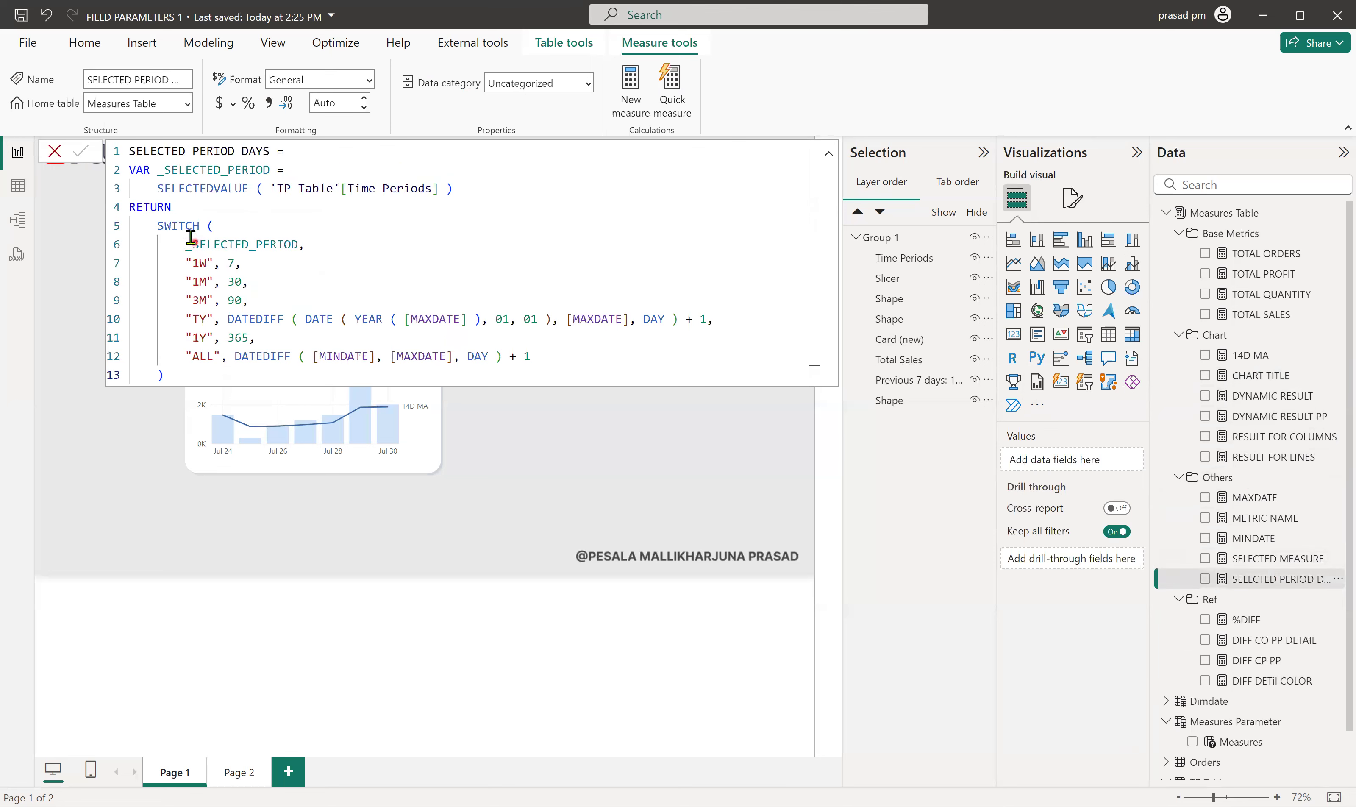
click(274, 188)
click(52, 154)
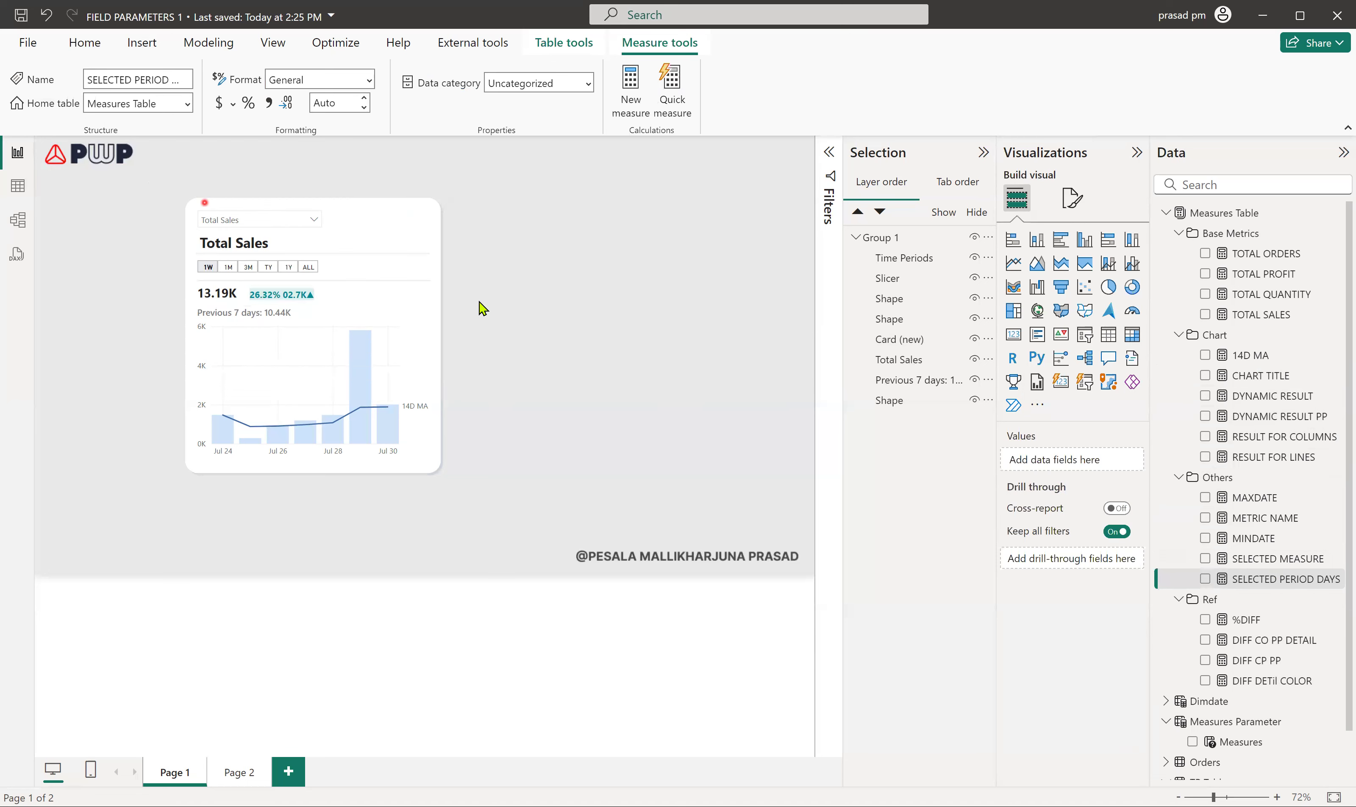
Collapse the Others folder and compare the CHART TITLE formula with the previous-period title above the chart
click(1179, 478)
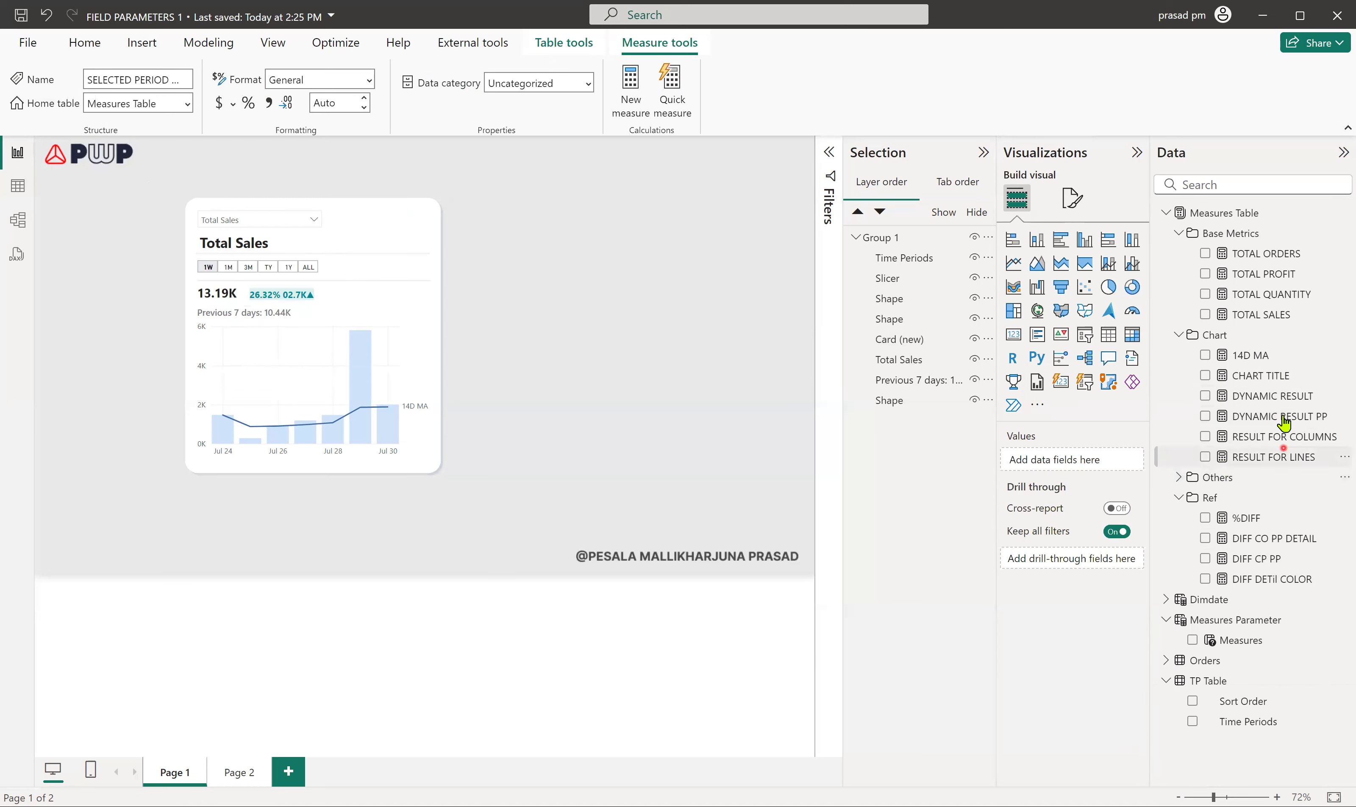
click(1260, 376)
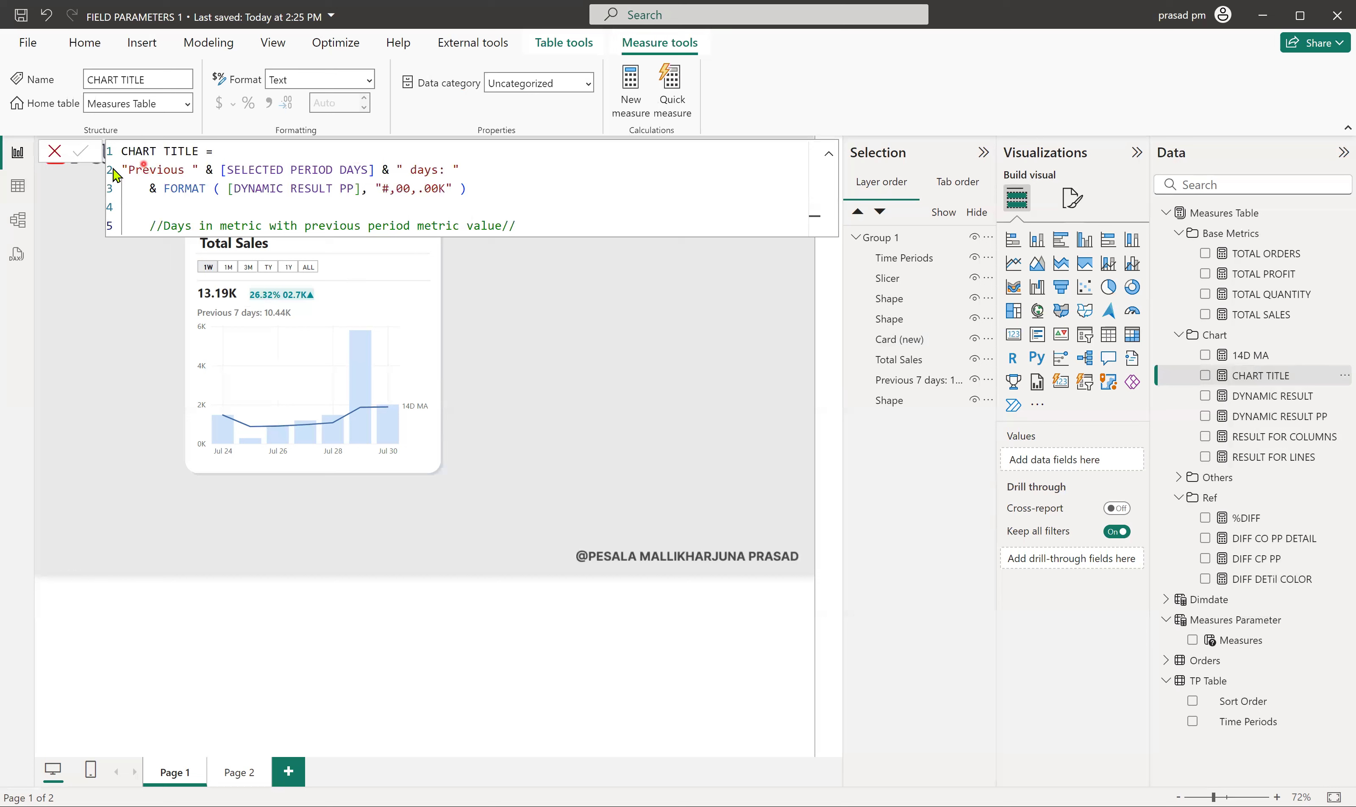
click(204, 313)
click(275, 318)
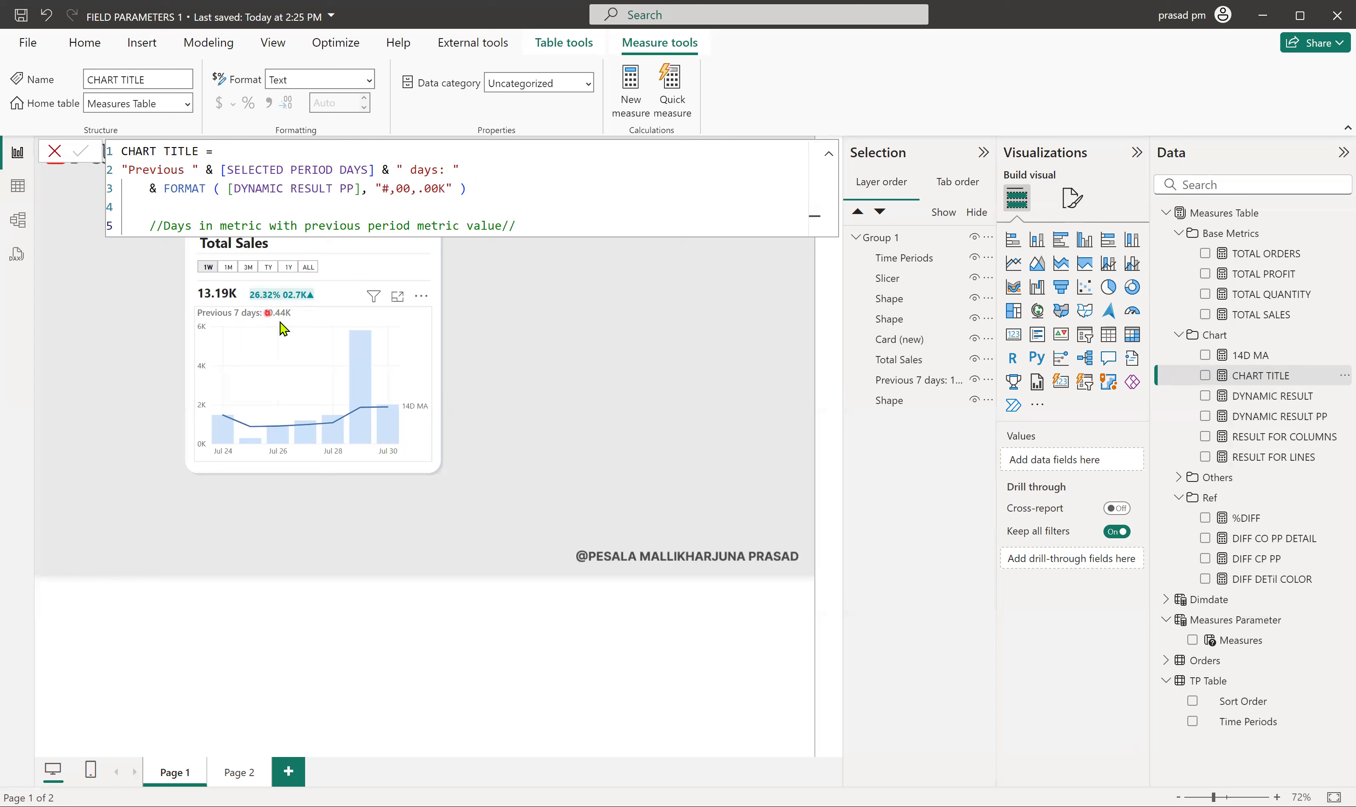
click(464, 342)
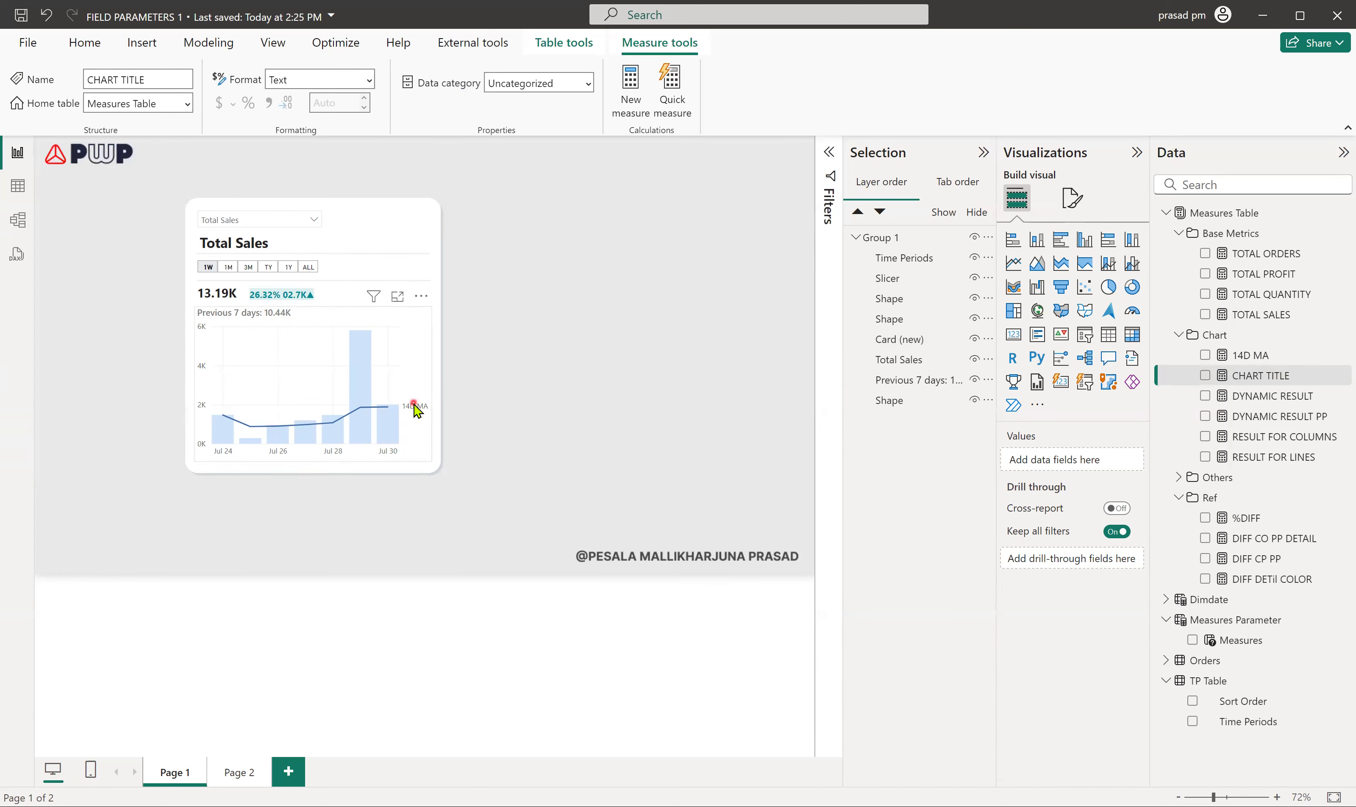
Check the chart for the 1M and 3M time periods, and select it to show its axis fields
click(228, 267)
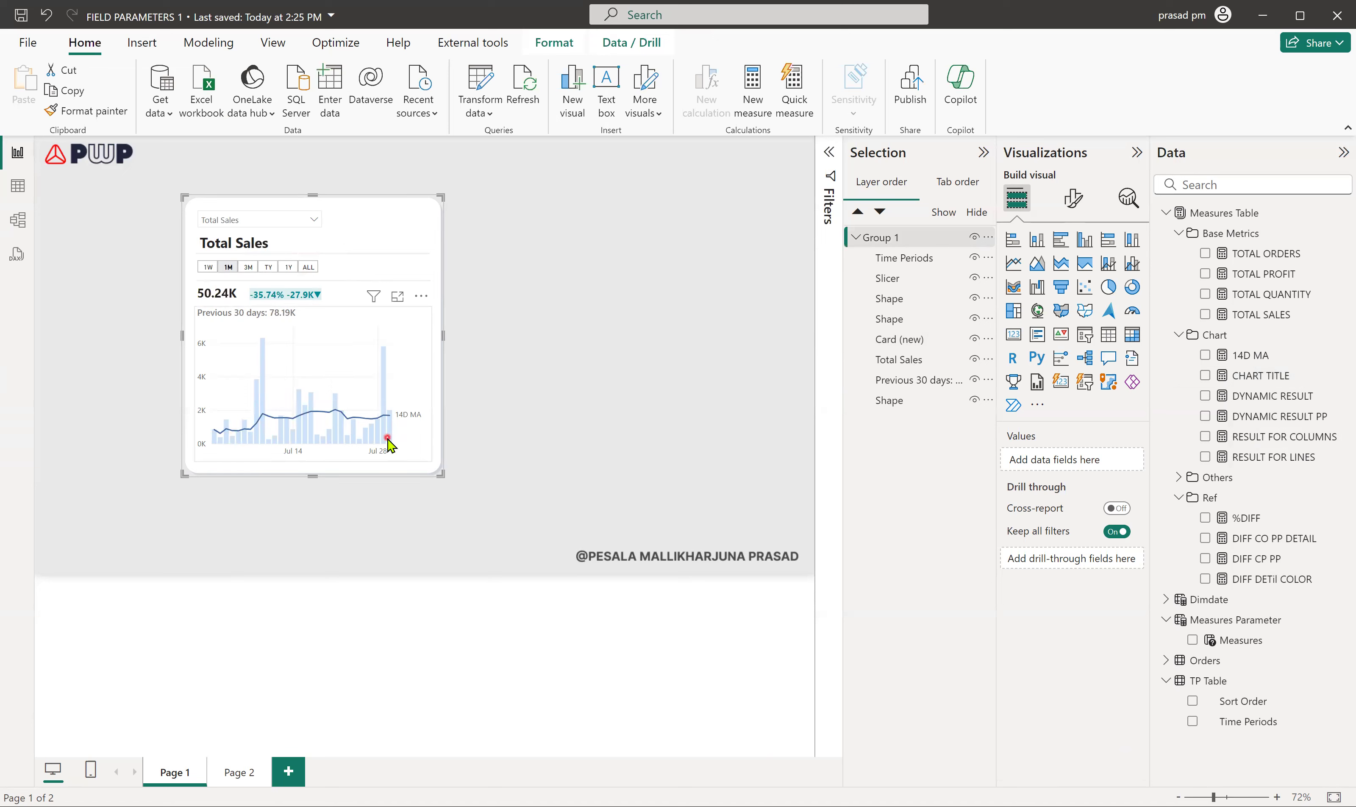
click(248, 268)
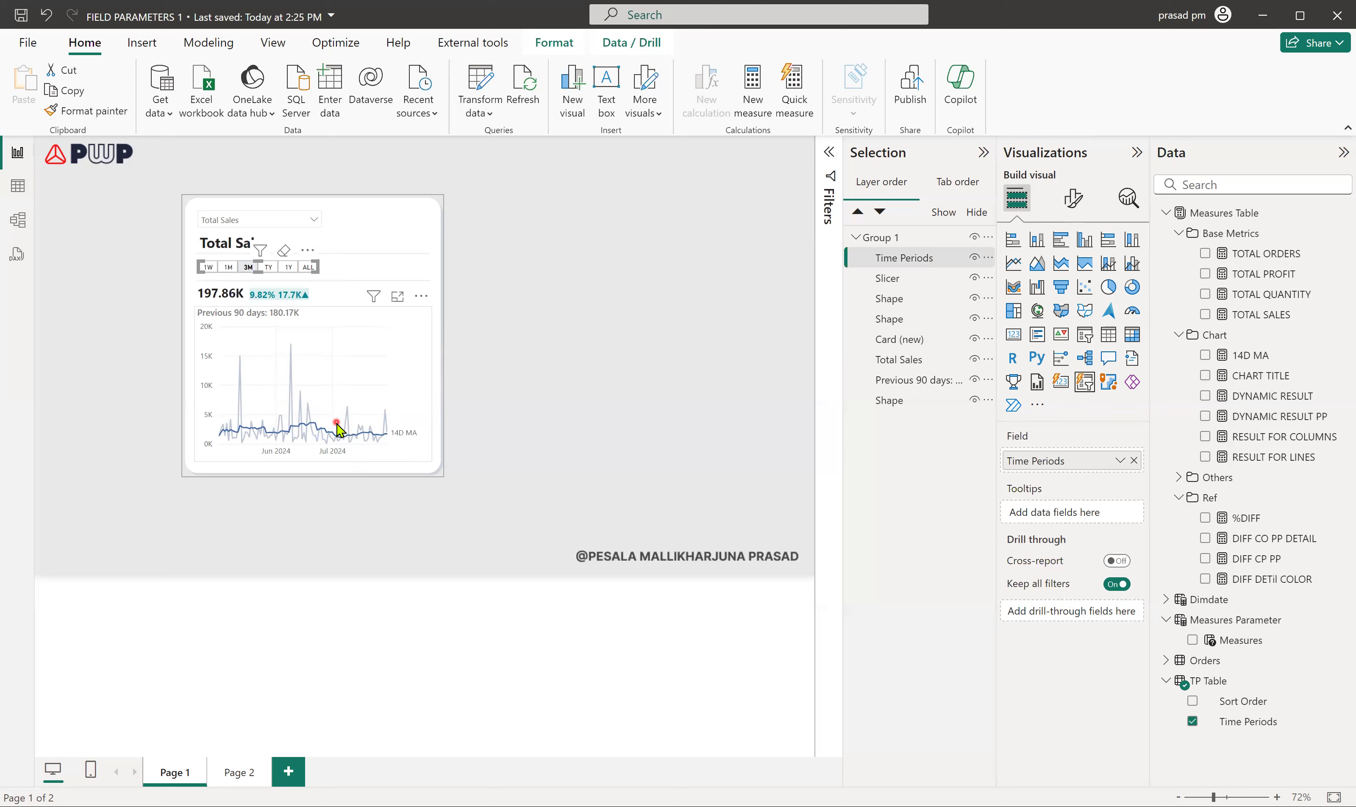
click(413, 384)
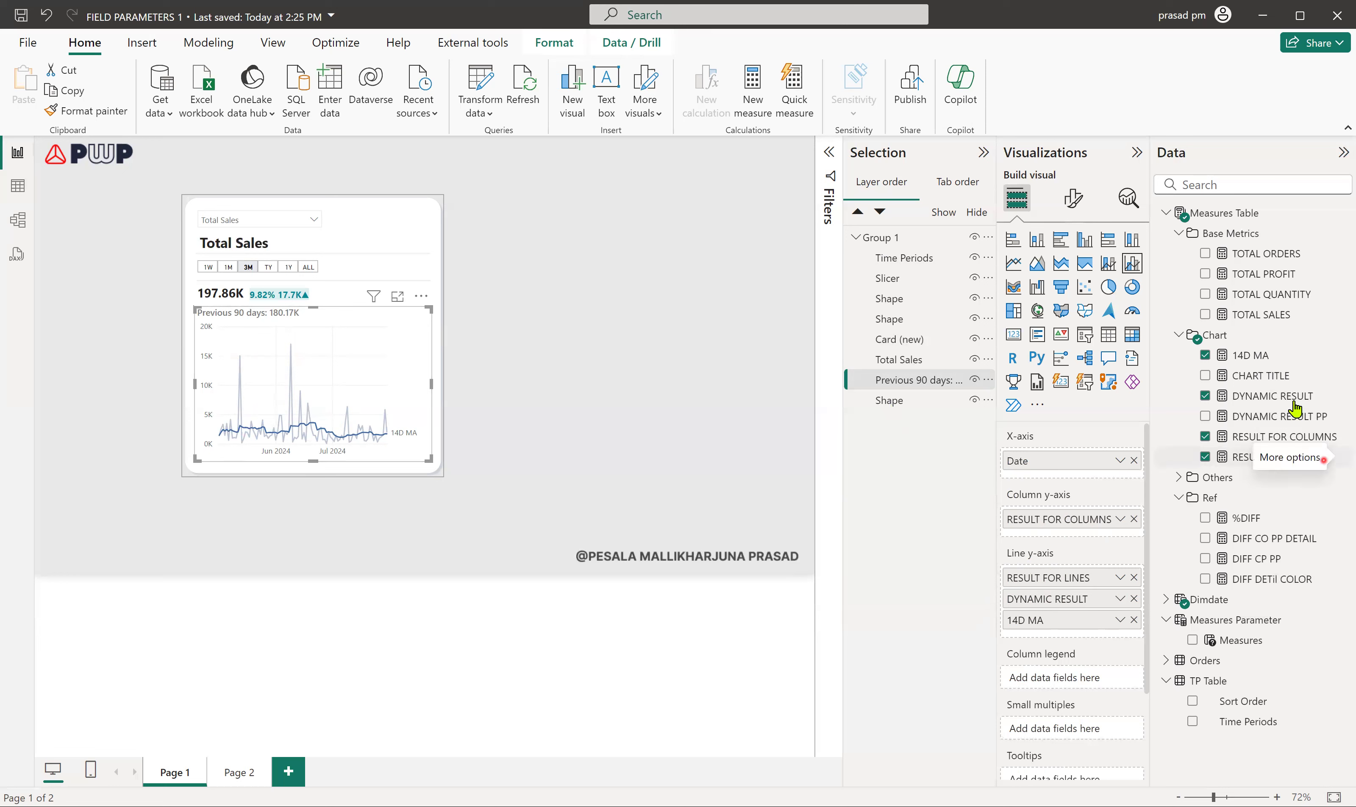
Examine the RESULT FOR COLUMNS formula and check the column chart for the 1W and 1M periods
click(1260, 437)
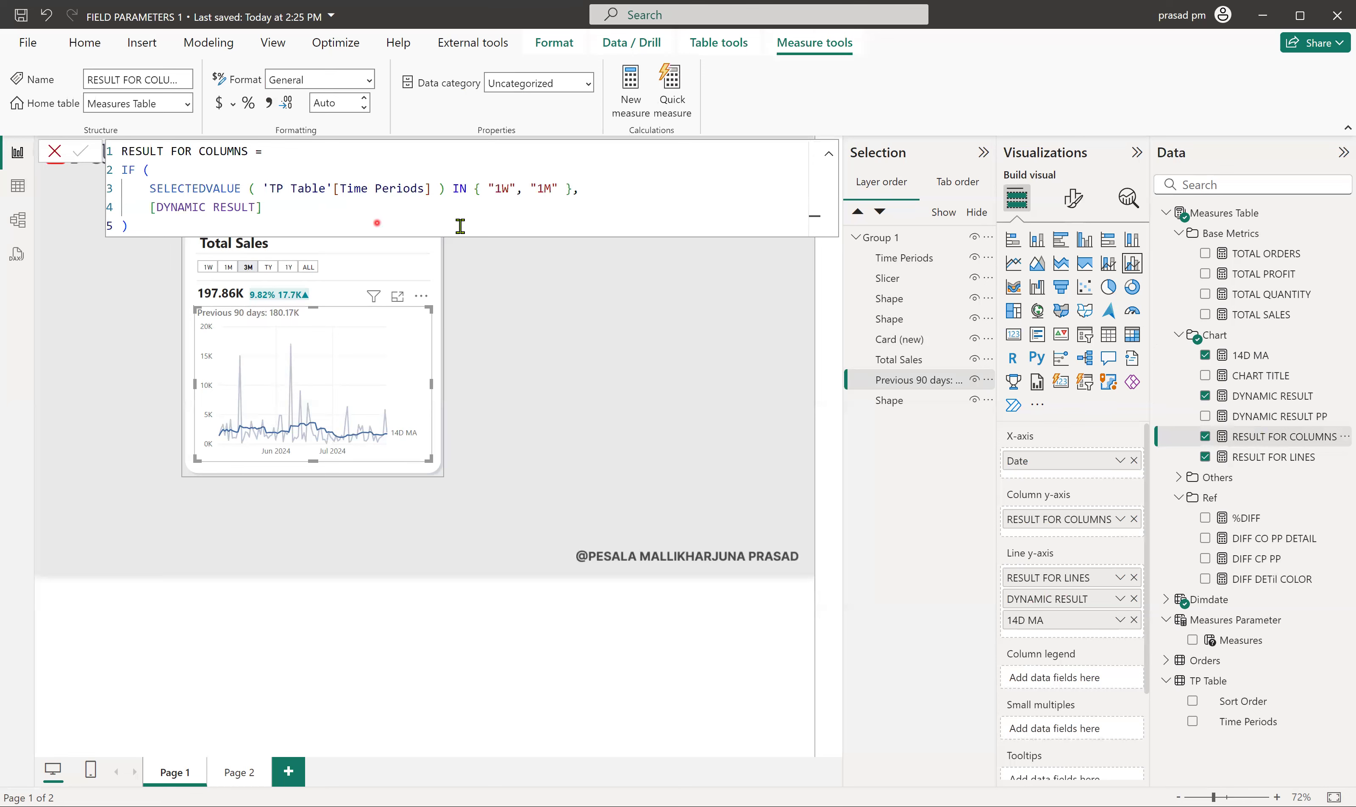
click(206, 269)
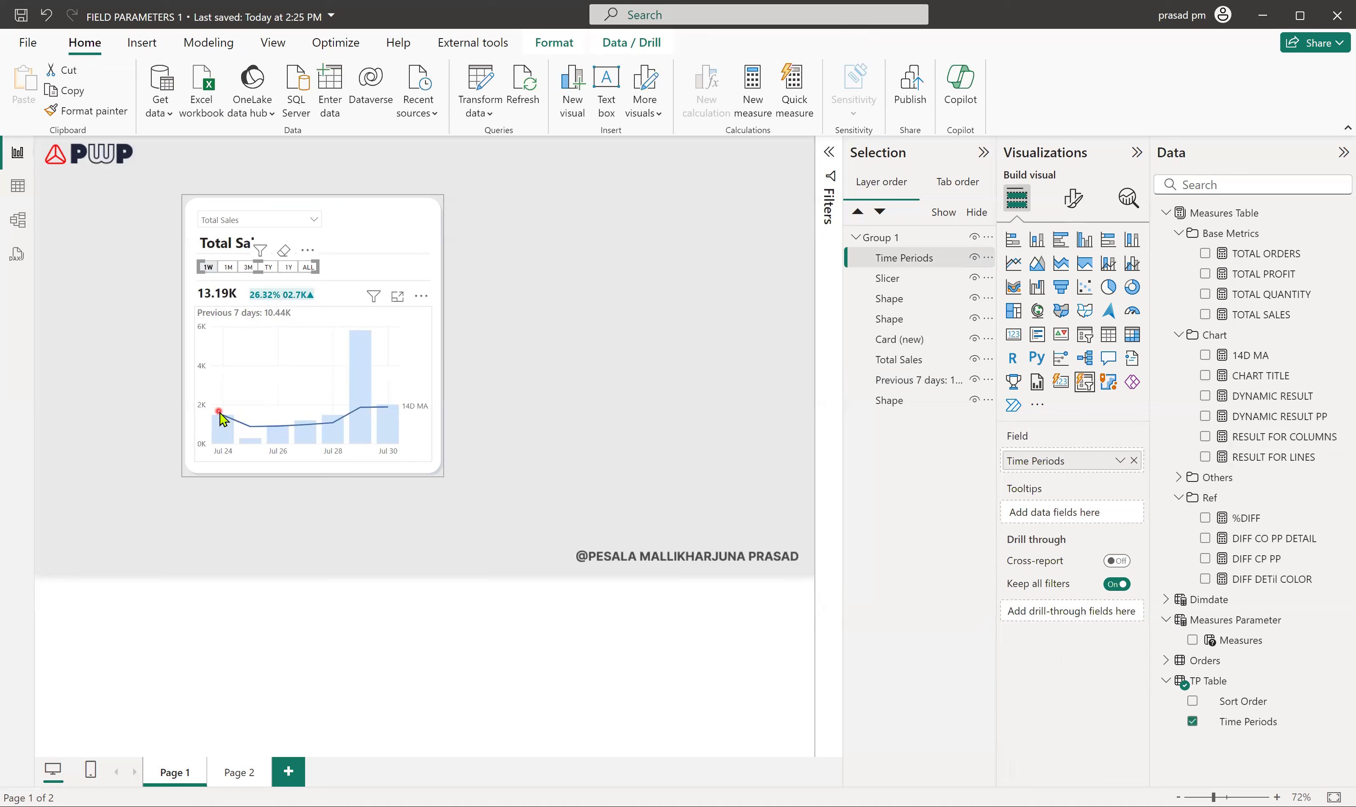
click(228, 268)
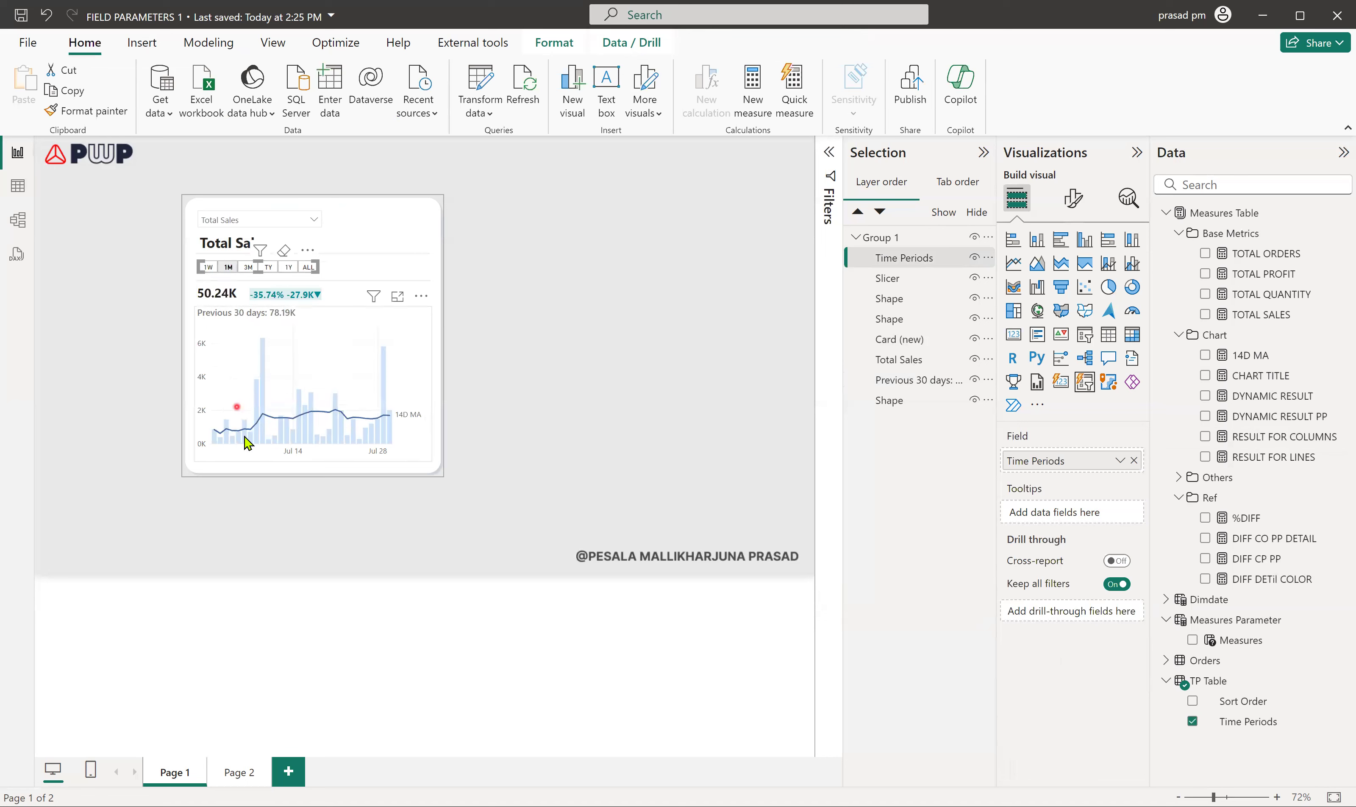
Set the time period to 3M, inspect the line chart, and examine the RESULT FOR LINES formula before closing it
click(248, 267)
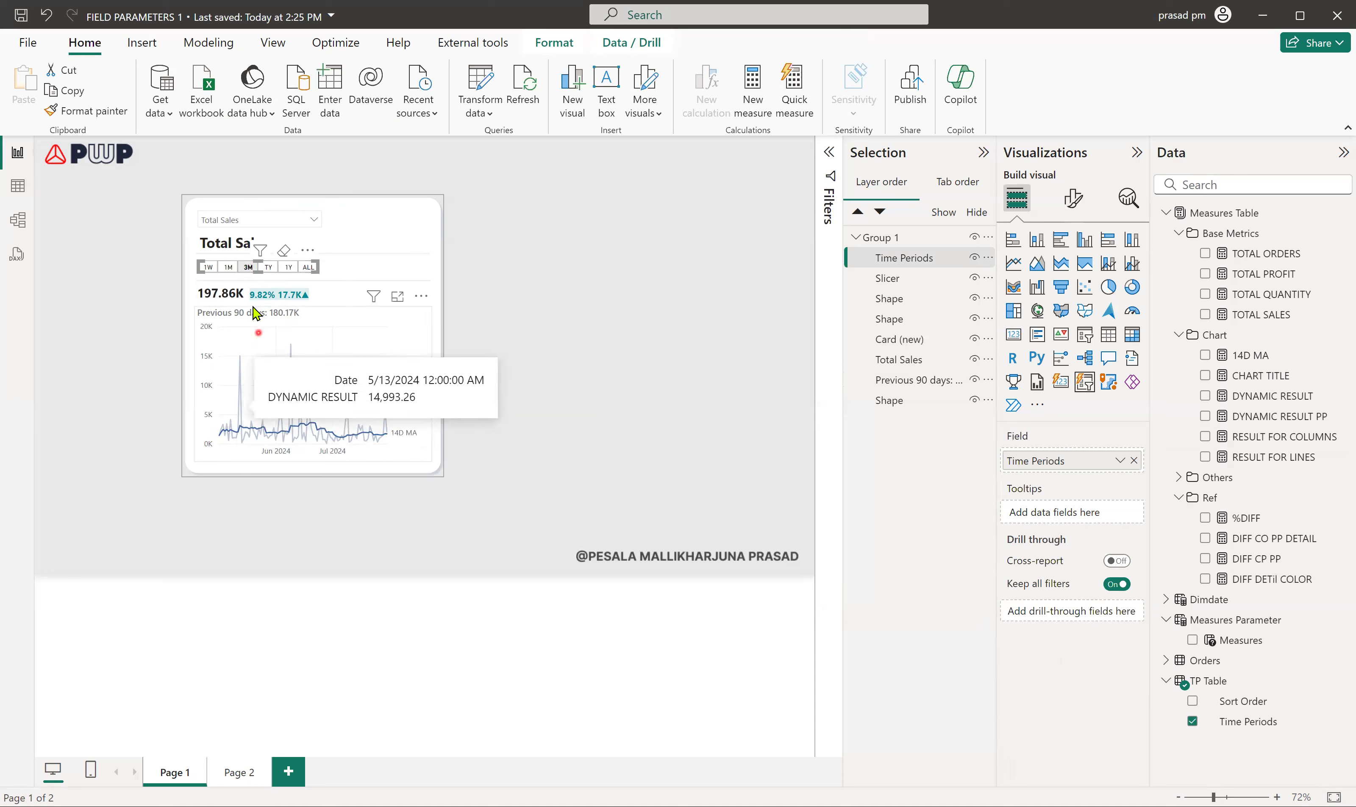
click(467, 452)
click(416, 433)
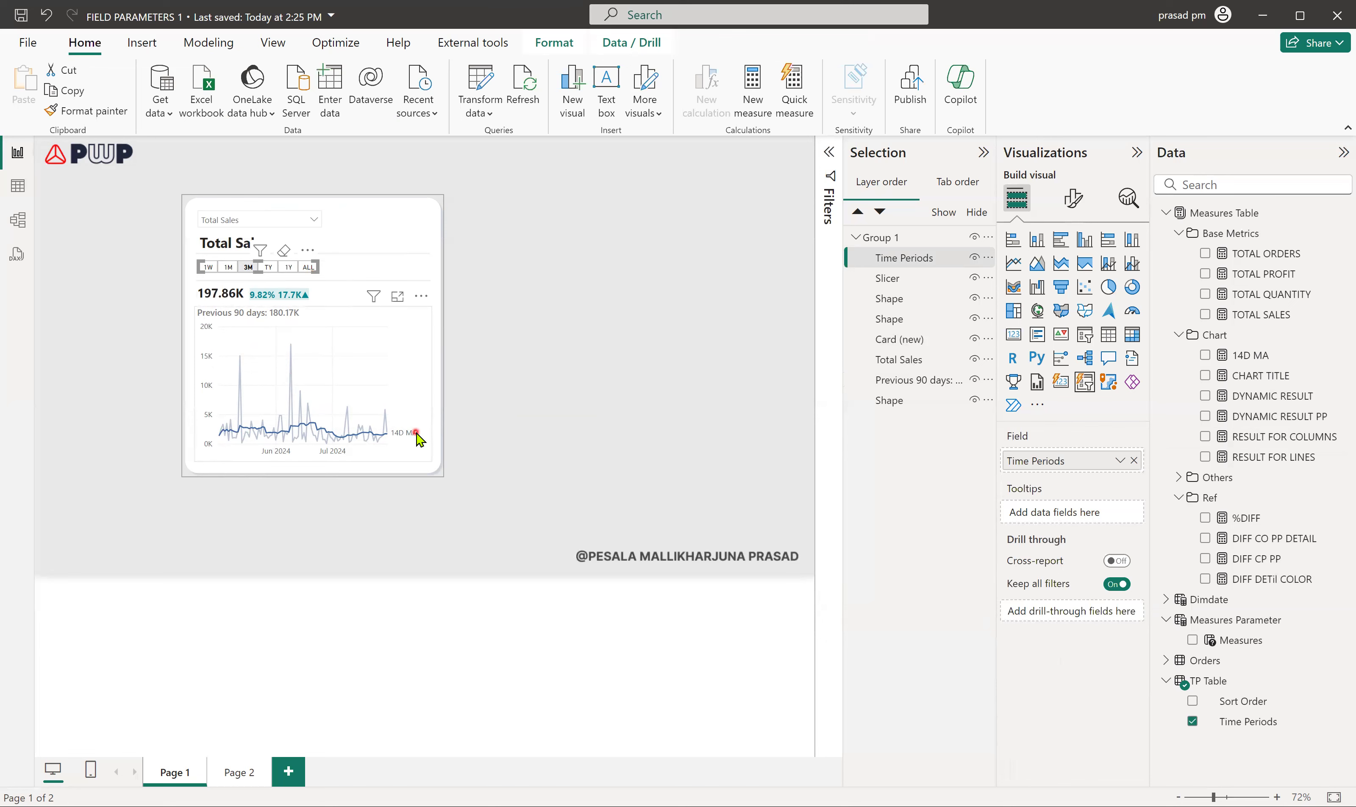
click(1287, 456)
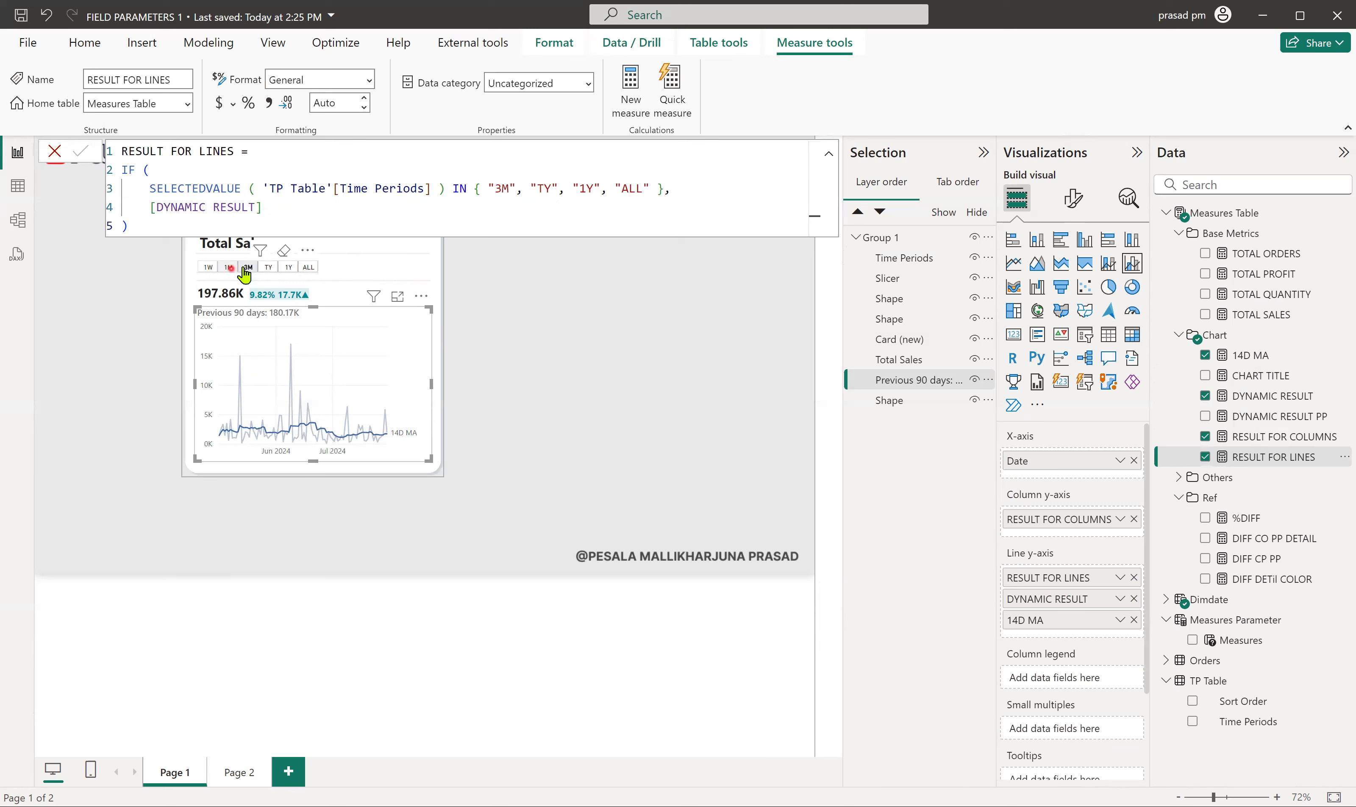
click(55, 151)
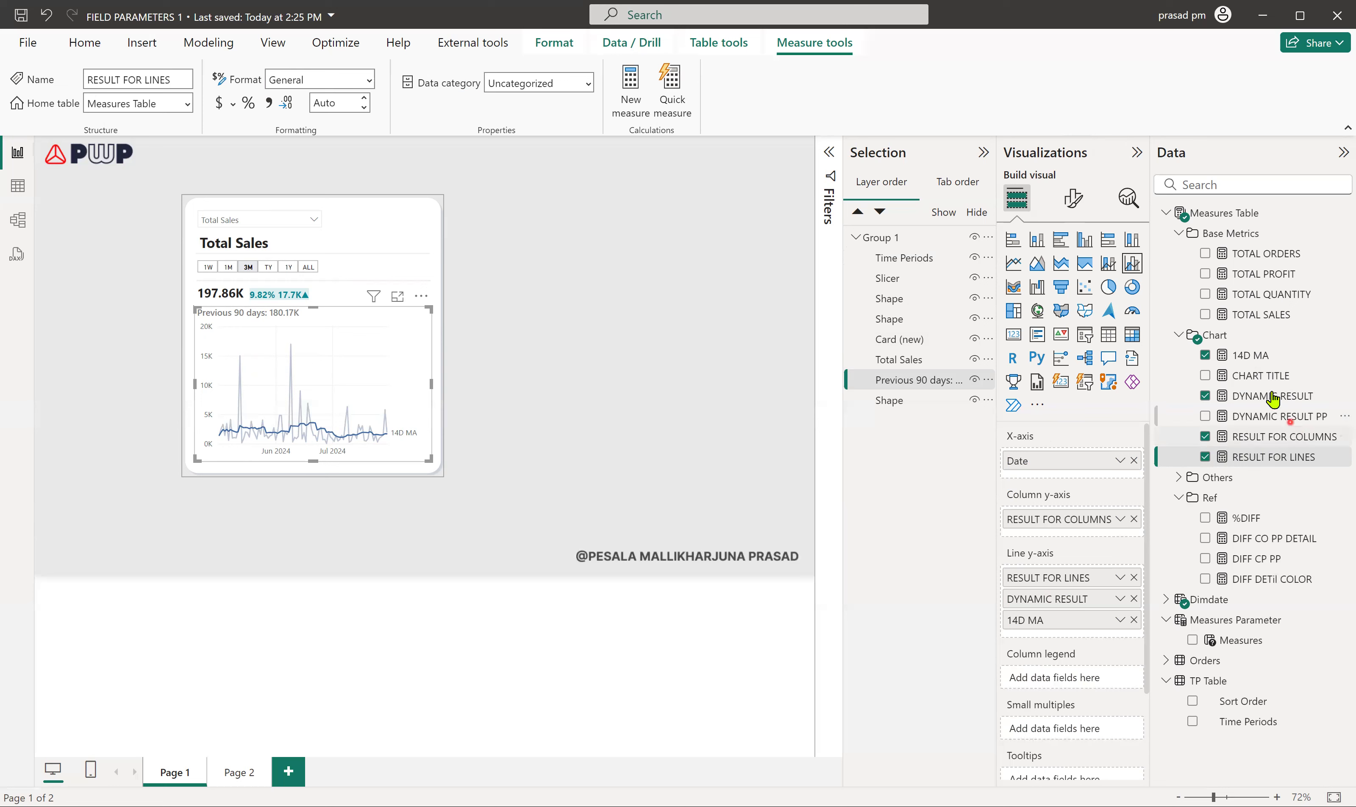
Open the 14D MA formula and highlight its ISBLANK condition on DYNAMIC RESULT with the BLANK result
click(1247, 358)
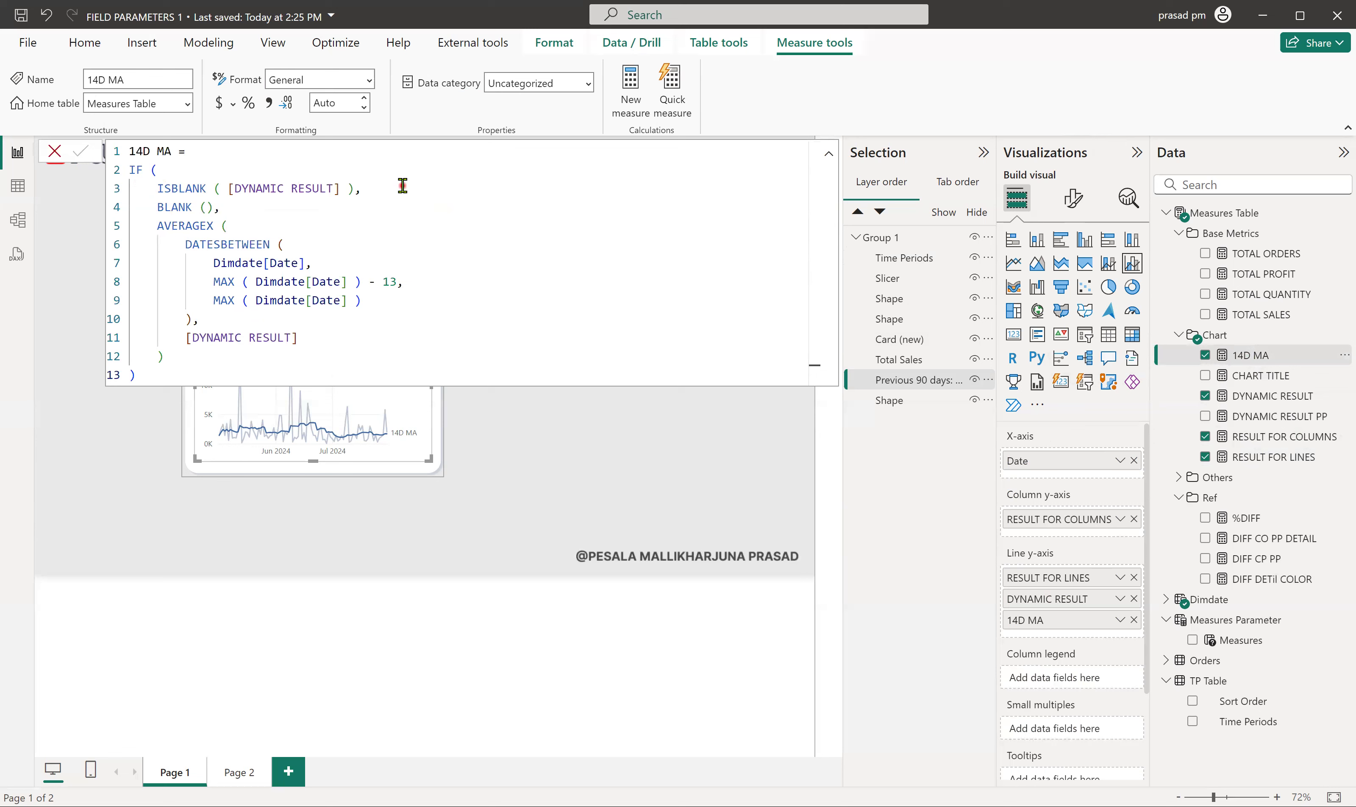
click(168, 202)
click(392, 194)
click(224, 208)
drag(222, 208, 160, 186)
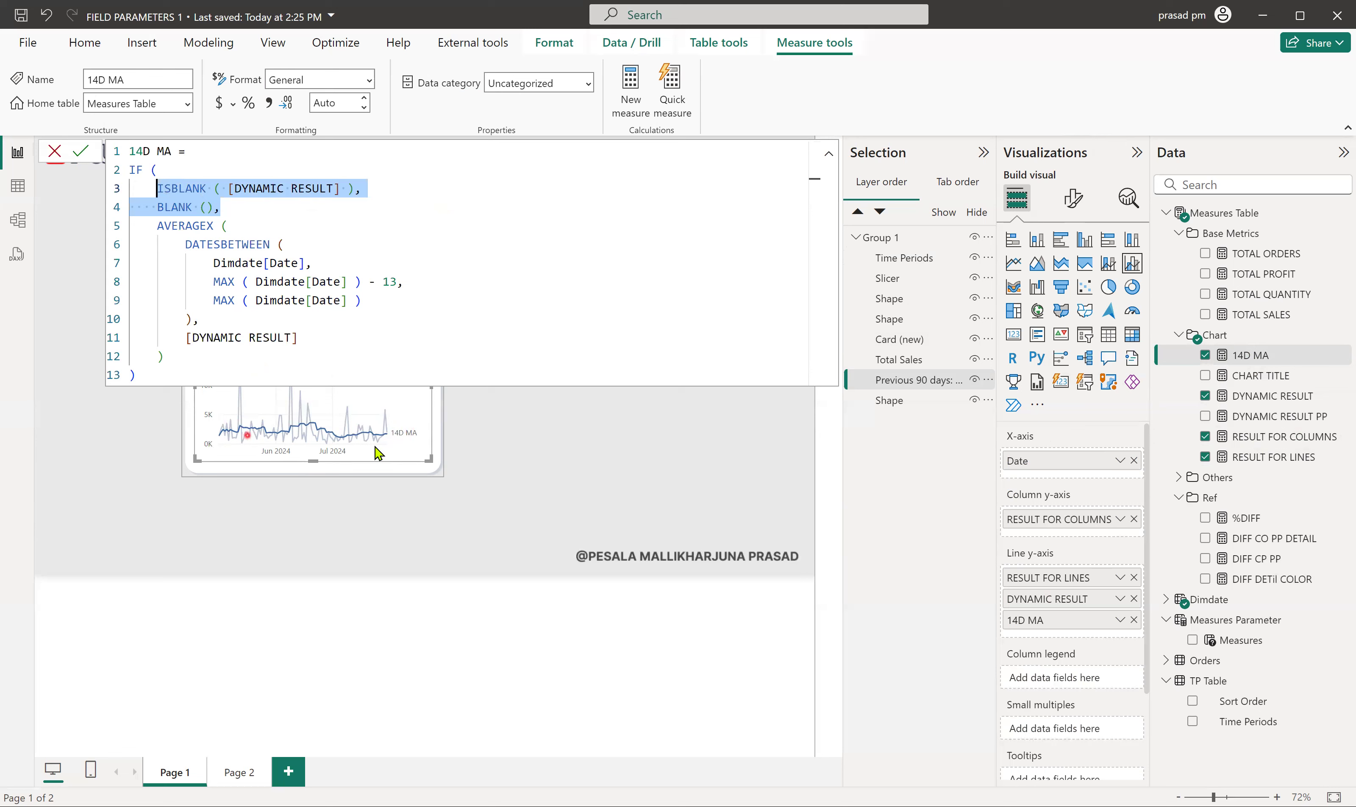
Examine the 14D MA formula's DATESBETWEEN range and highlight its DYNAMIC RESULT expression before closing the formula without changes
click(448, 263)
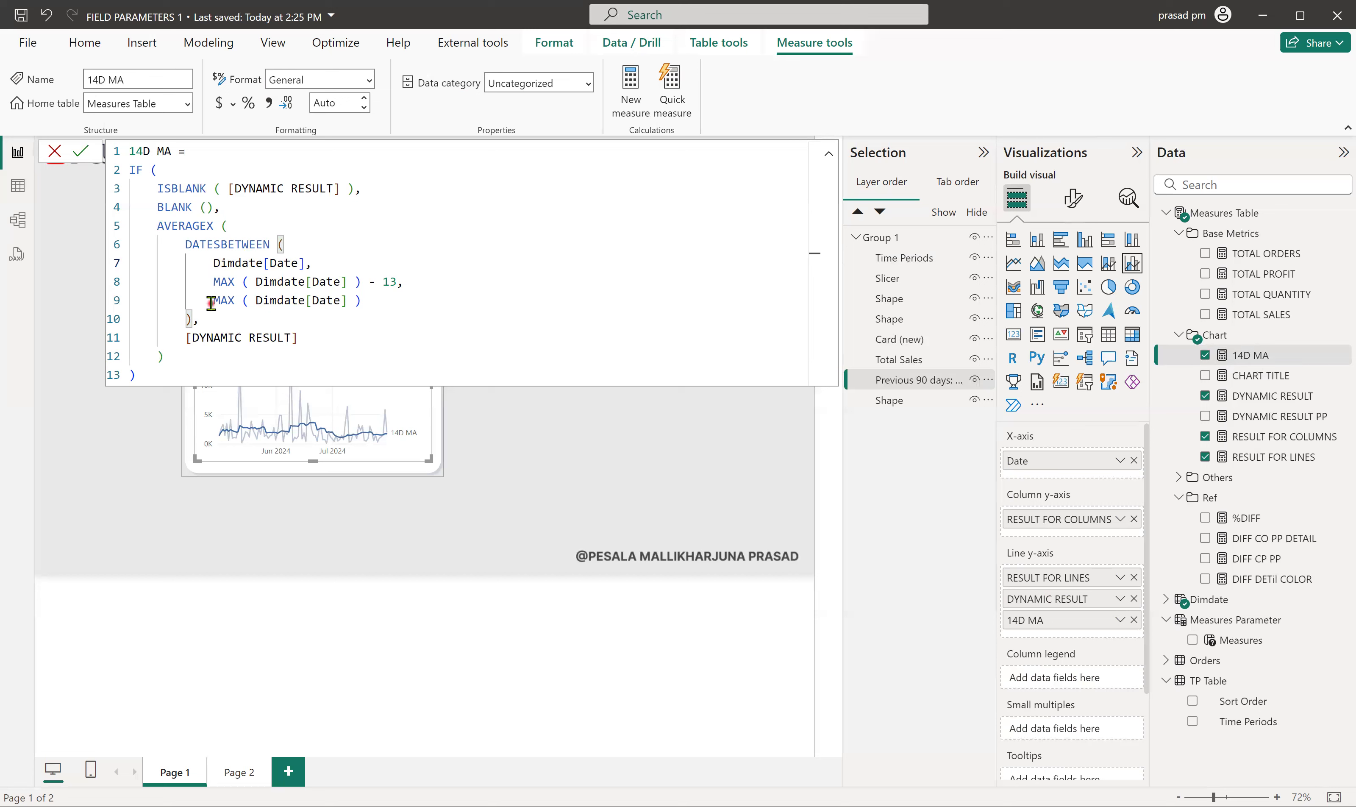
click(387, 281)
click(306, 335)
drag(306, 337, 184, 337)
click(342, 348)
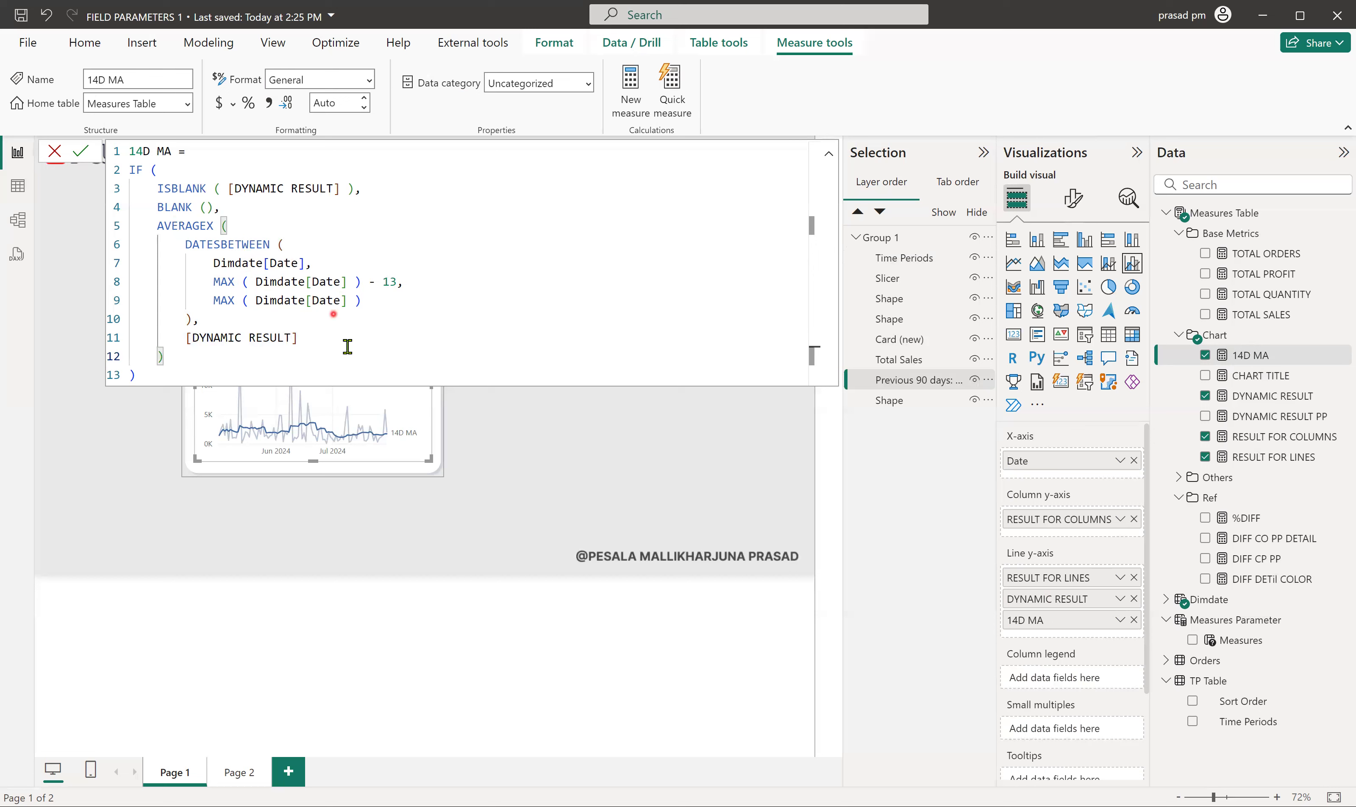
click(54, 151)
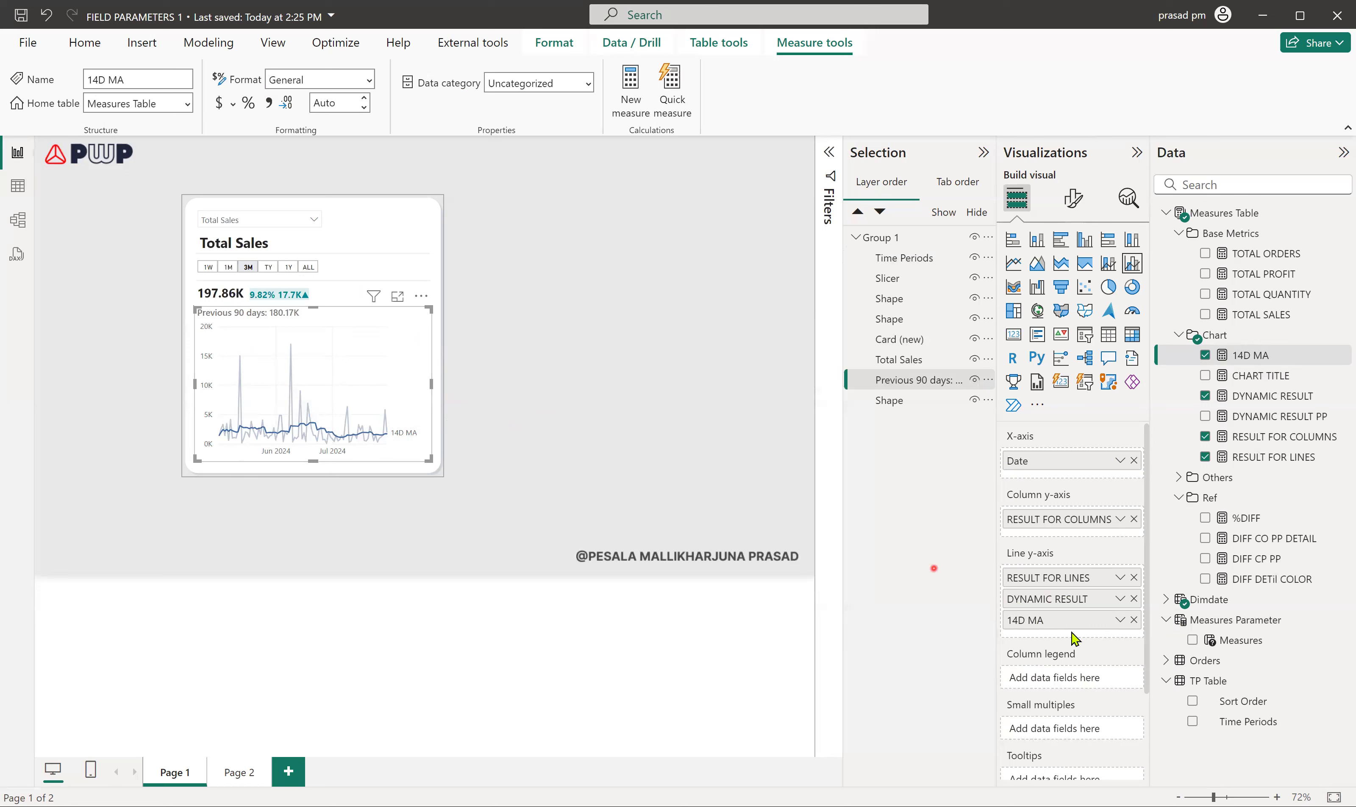
click(521, 402)
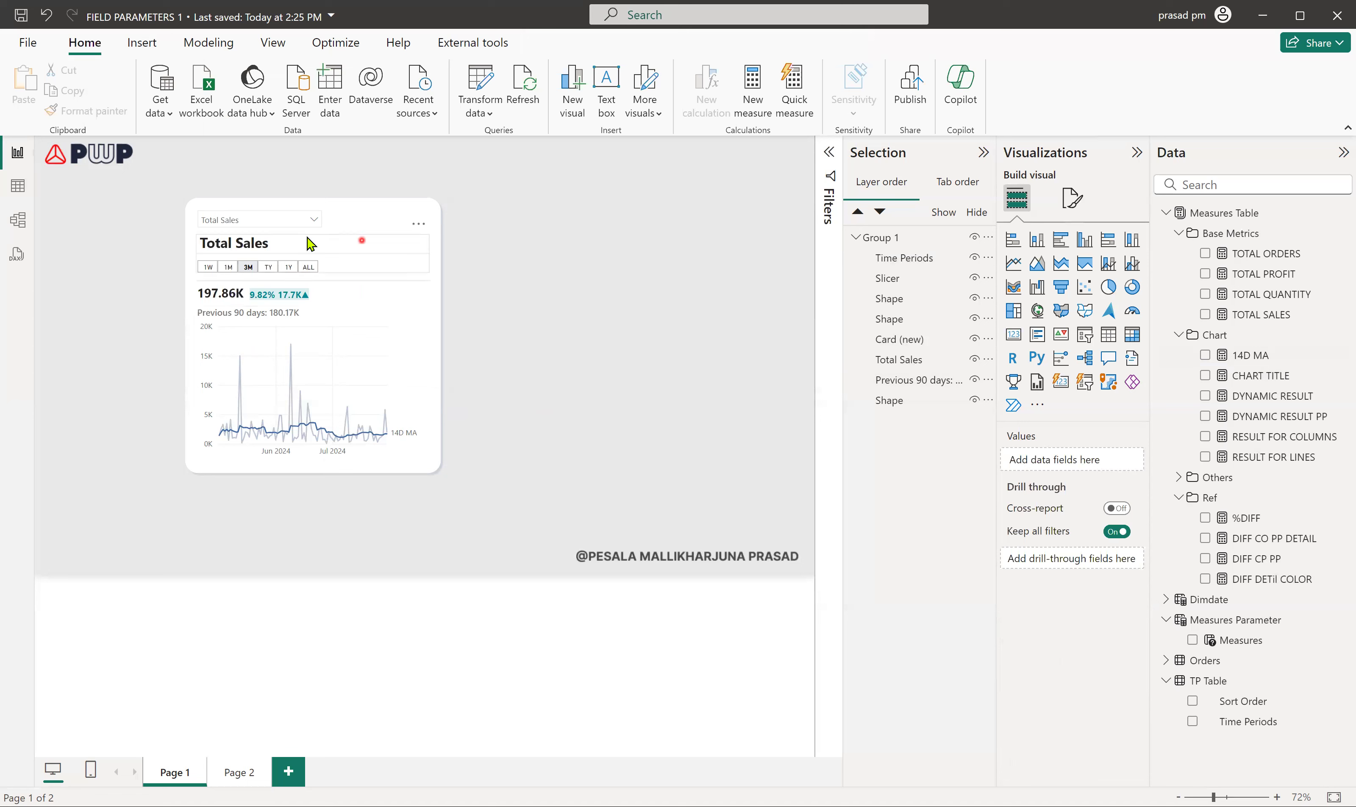
Switch the card's metric to Total Quantity and check the chart for the 1W, 3M and ALL time periods
click(311, 219)
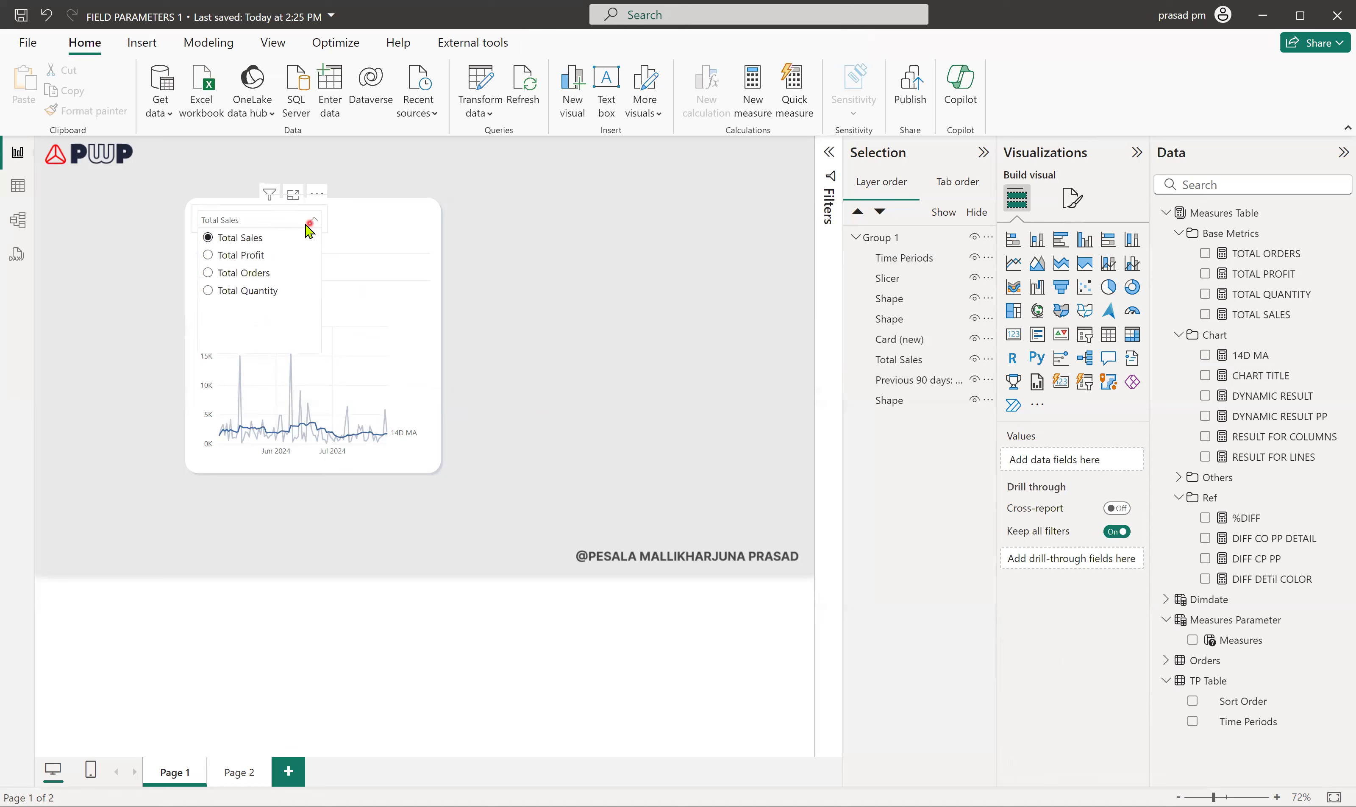
click(207, 290)
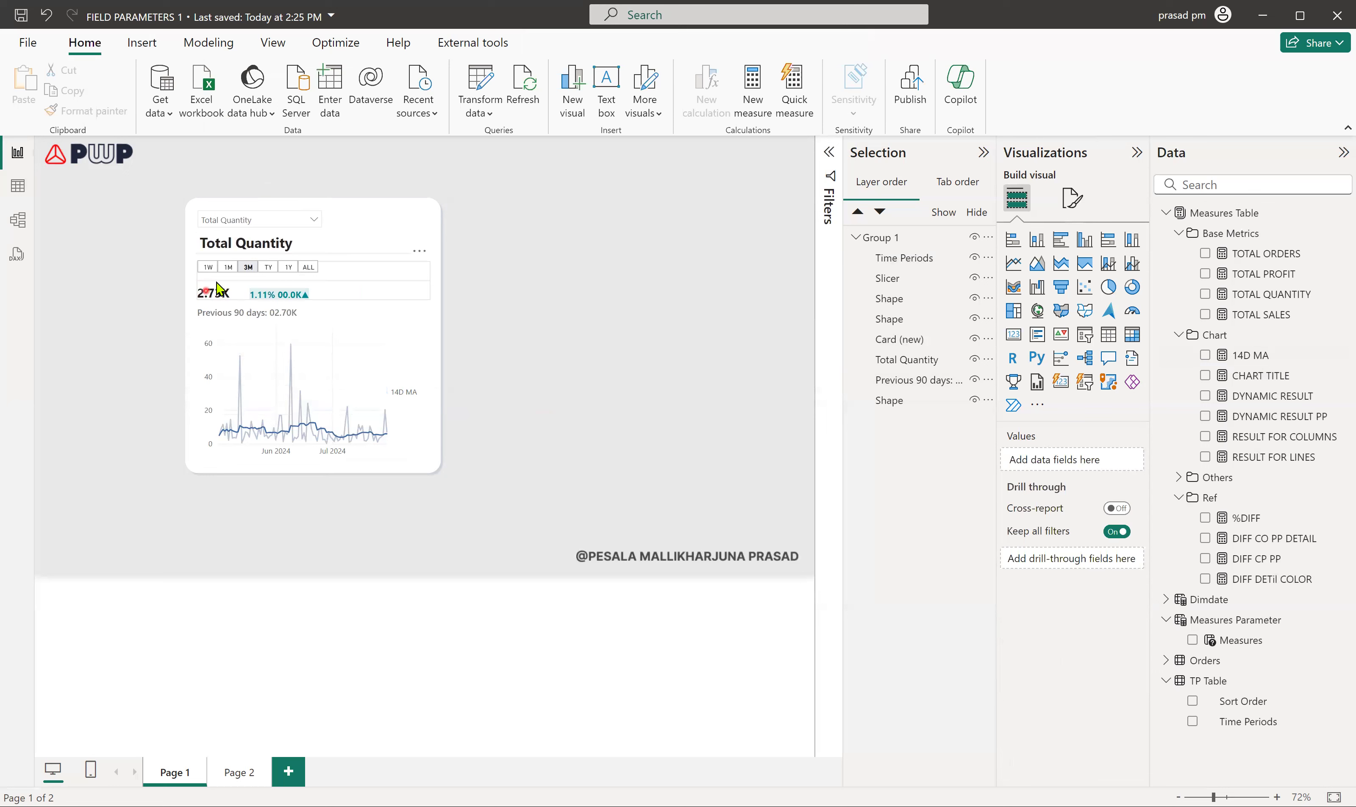
click(208, 267)
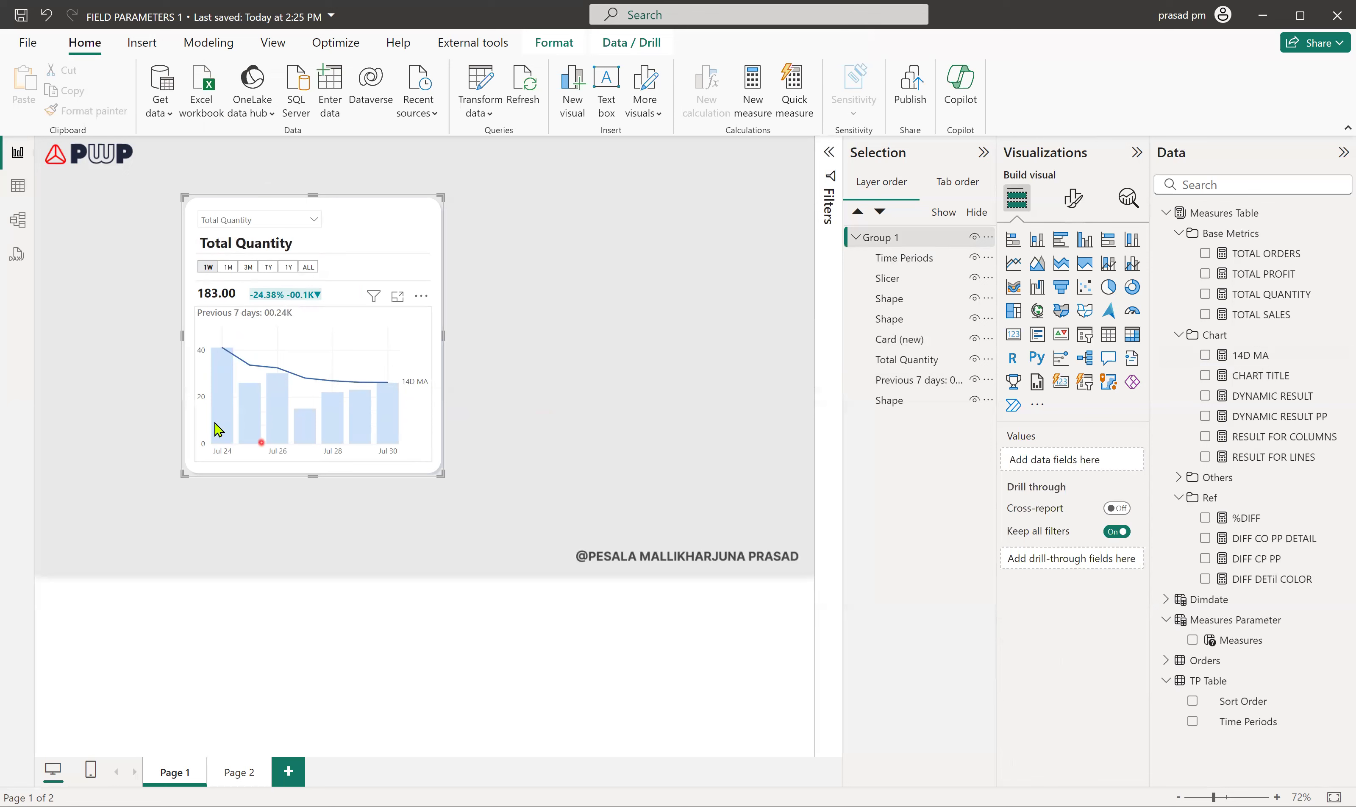
click(250, 267)
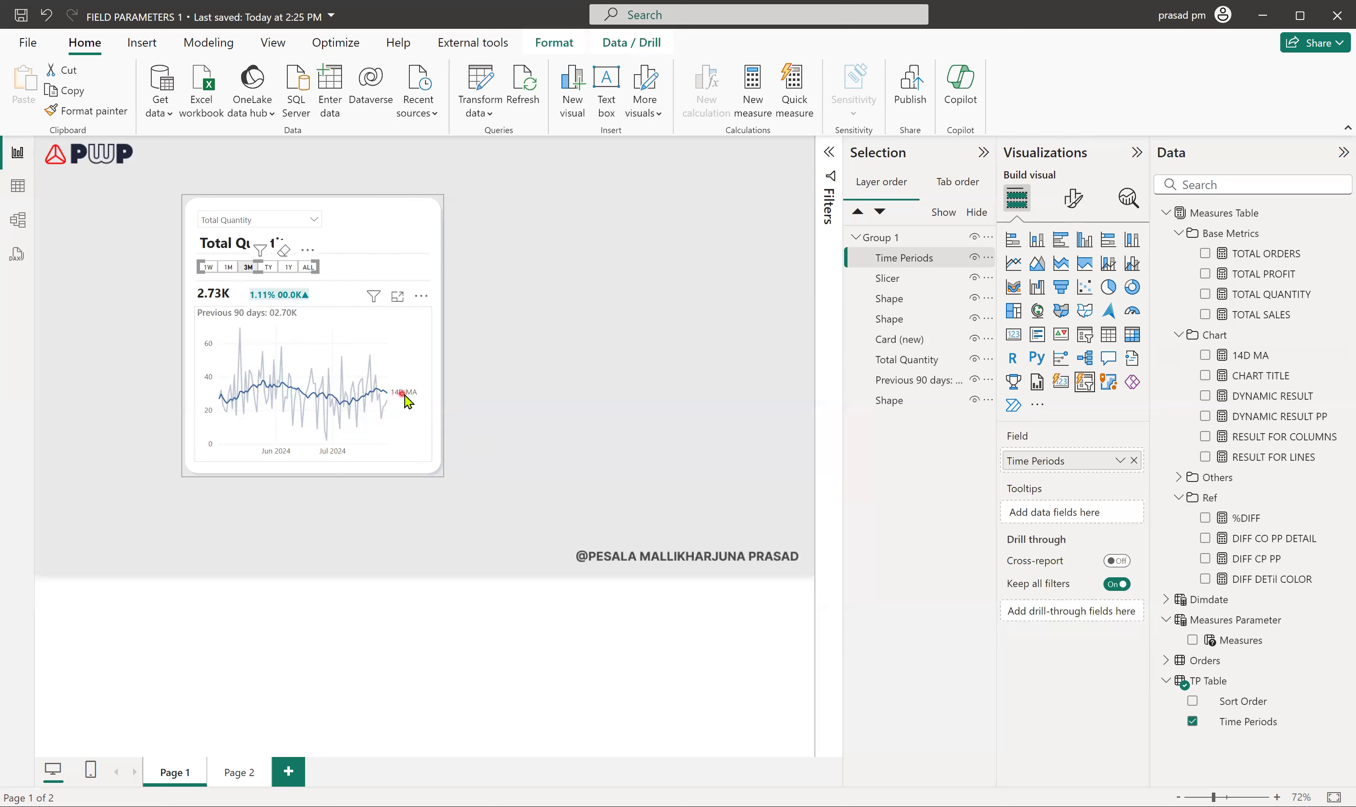
click(305, 267)
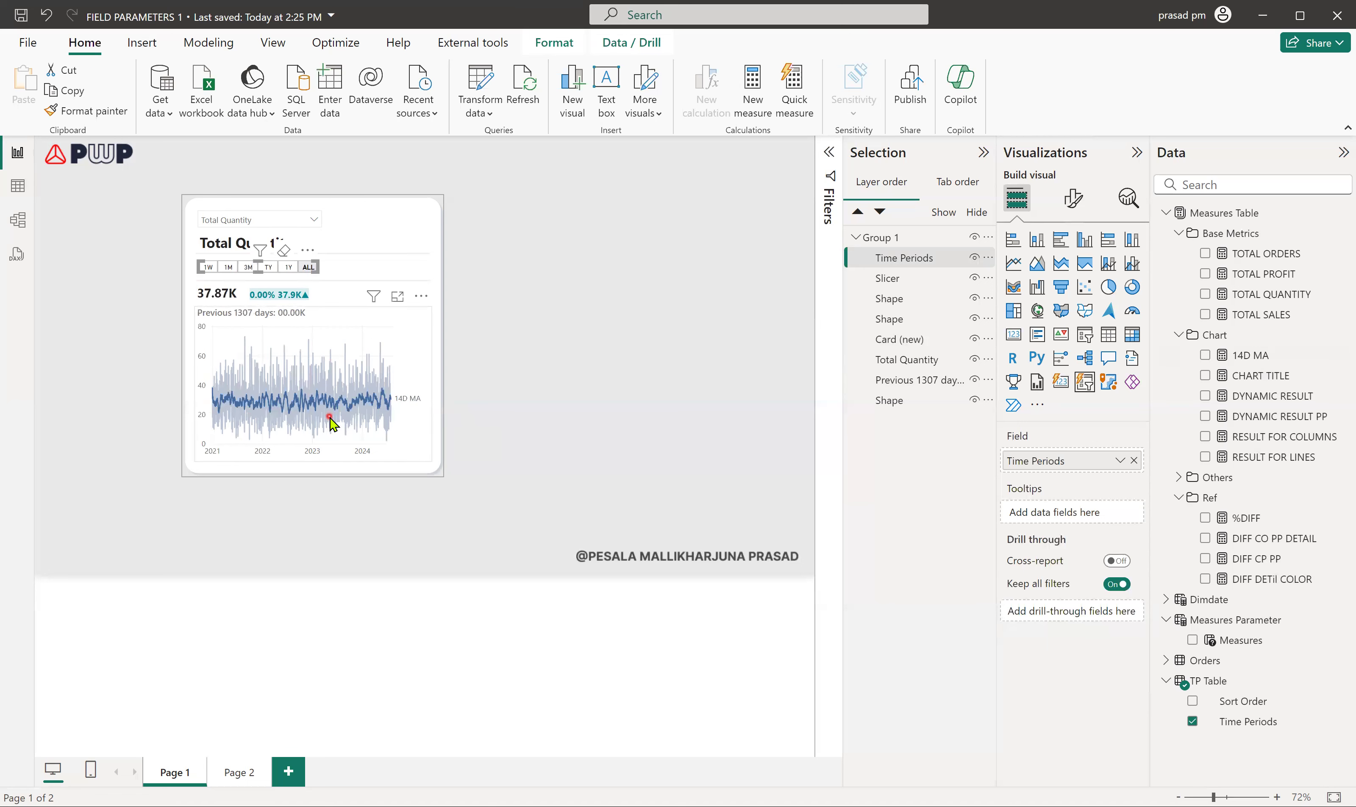
Compare the Total Quantity chart for the 1Y and 3M time periods, and clear the slicer selection
mouse_move(366, 410)
click(288, 268)
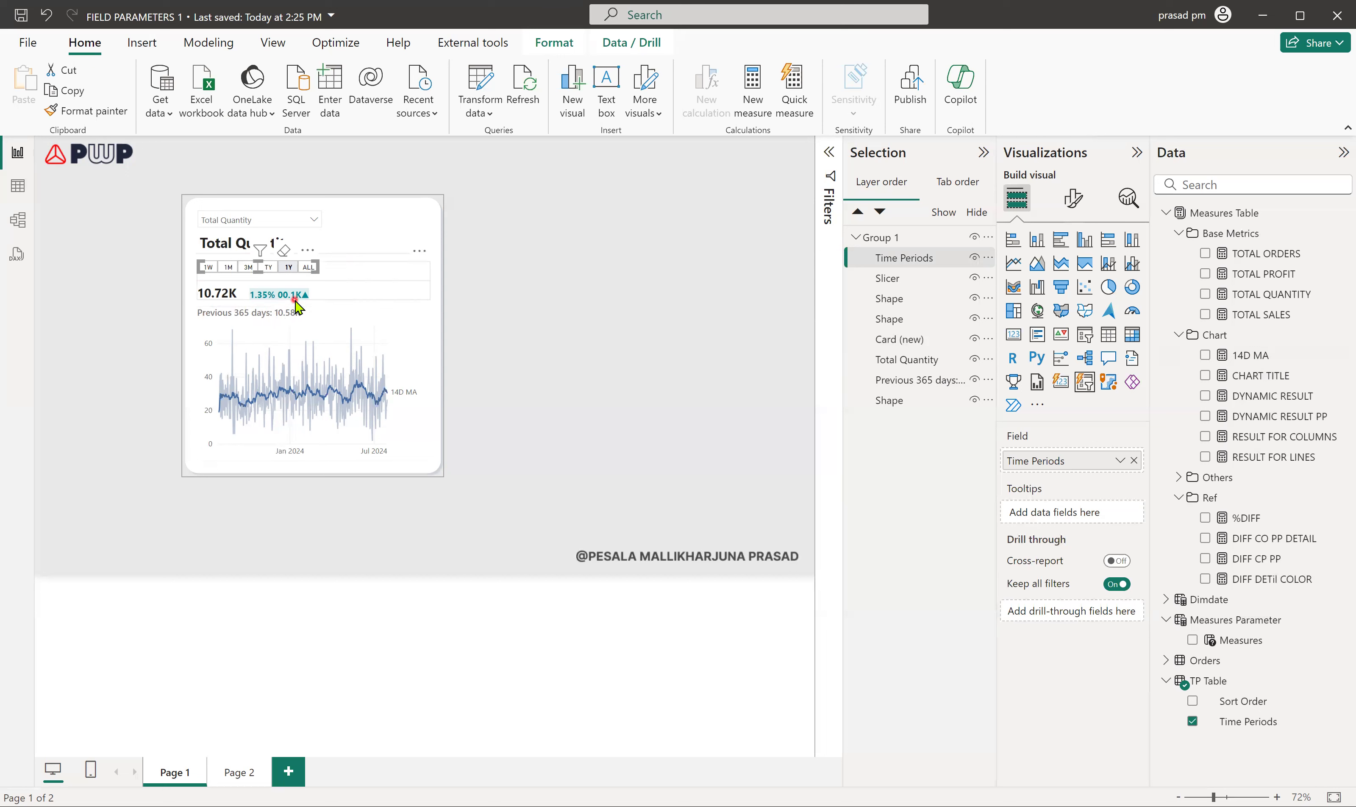
click(248, 268)
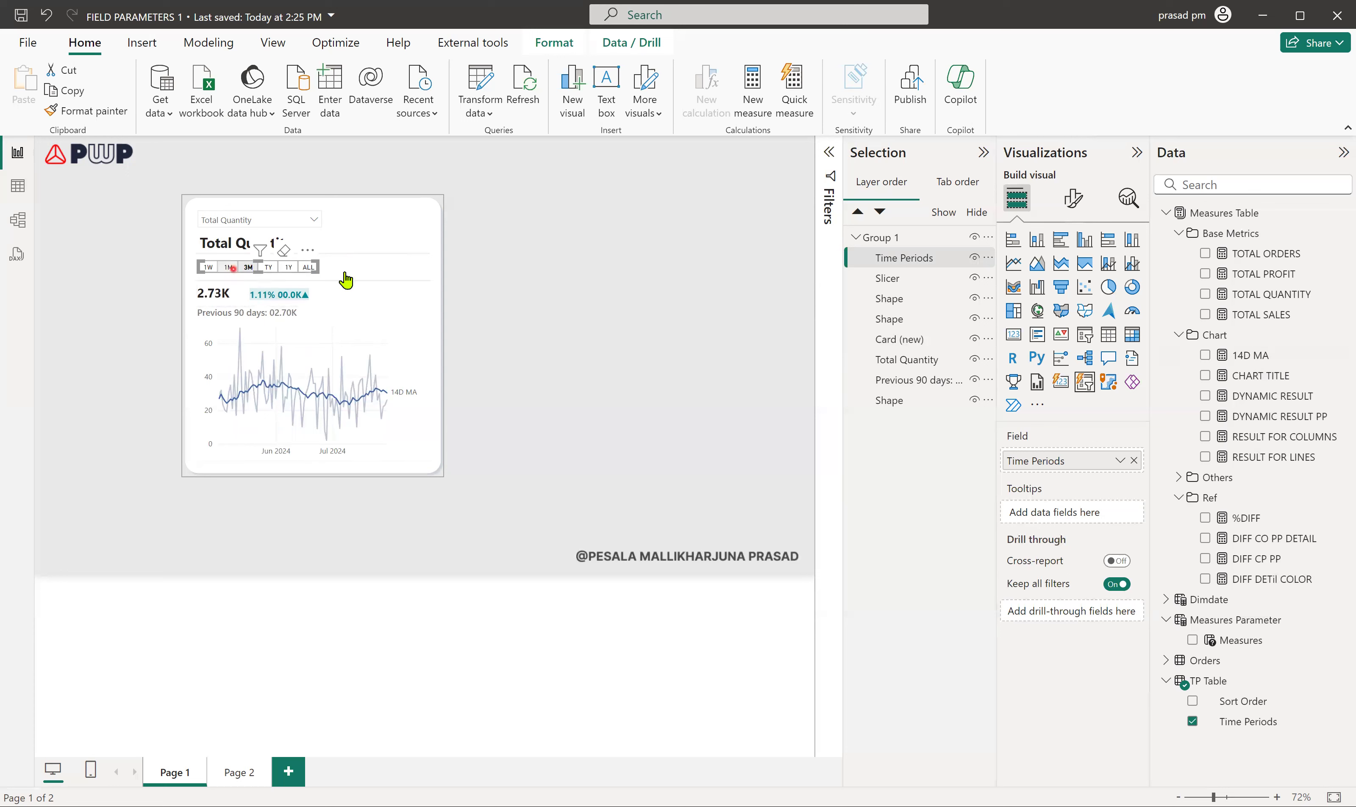
click(592, 325)
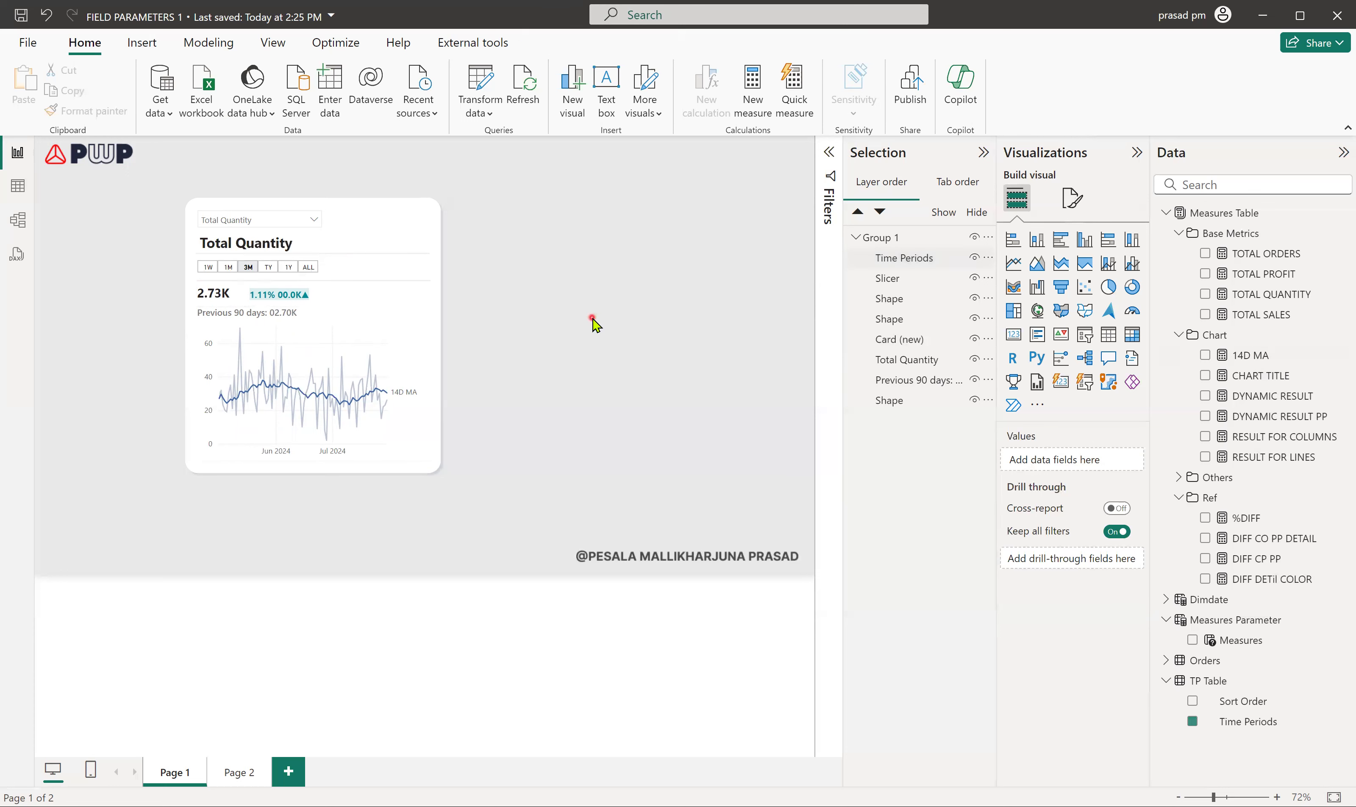
Set the card's time period to 1W and collapse the Visualizations and Selection panes to enlarge the report page
click(234, 273)
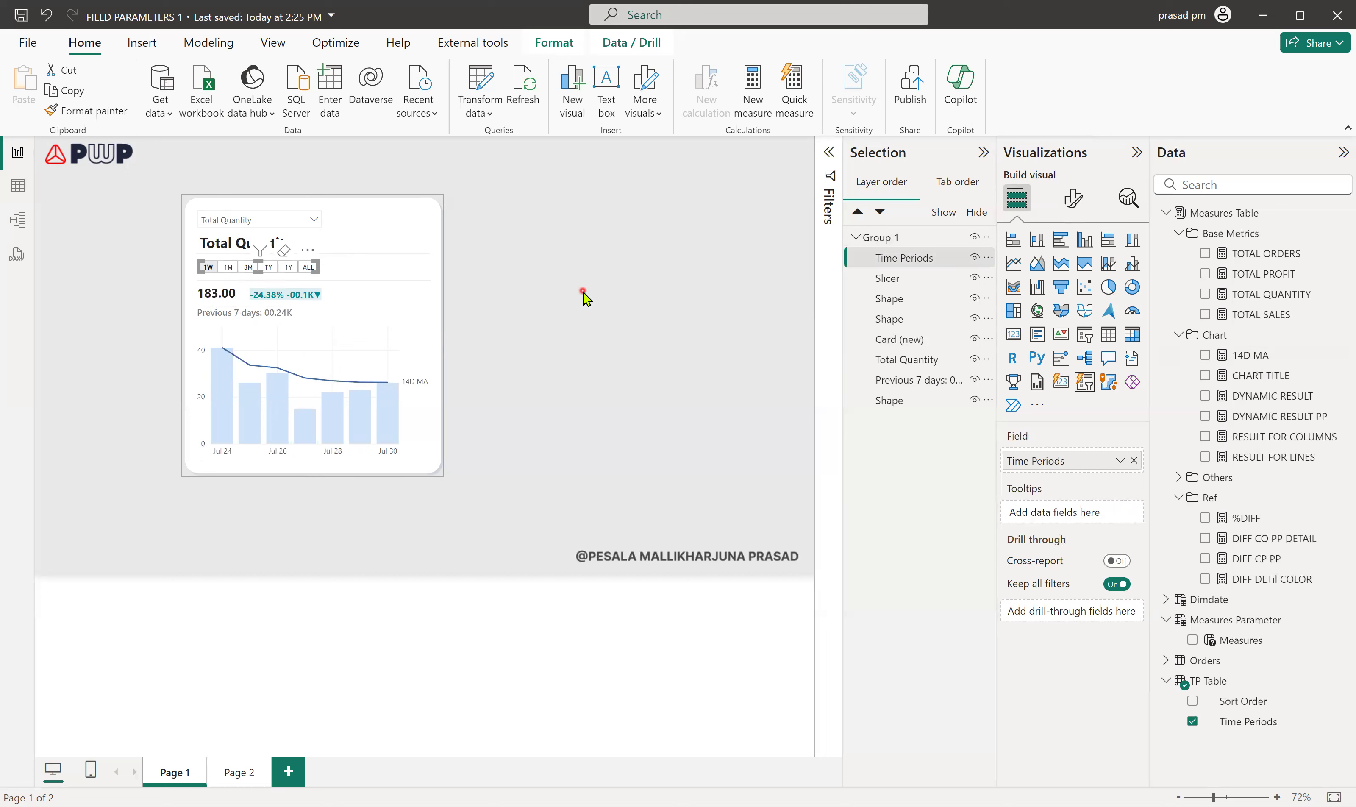
click(584, 292)
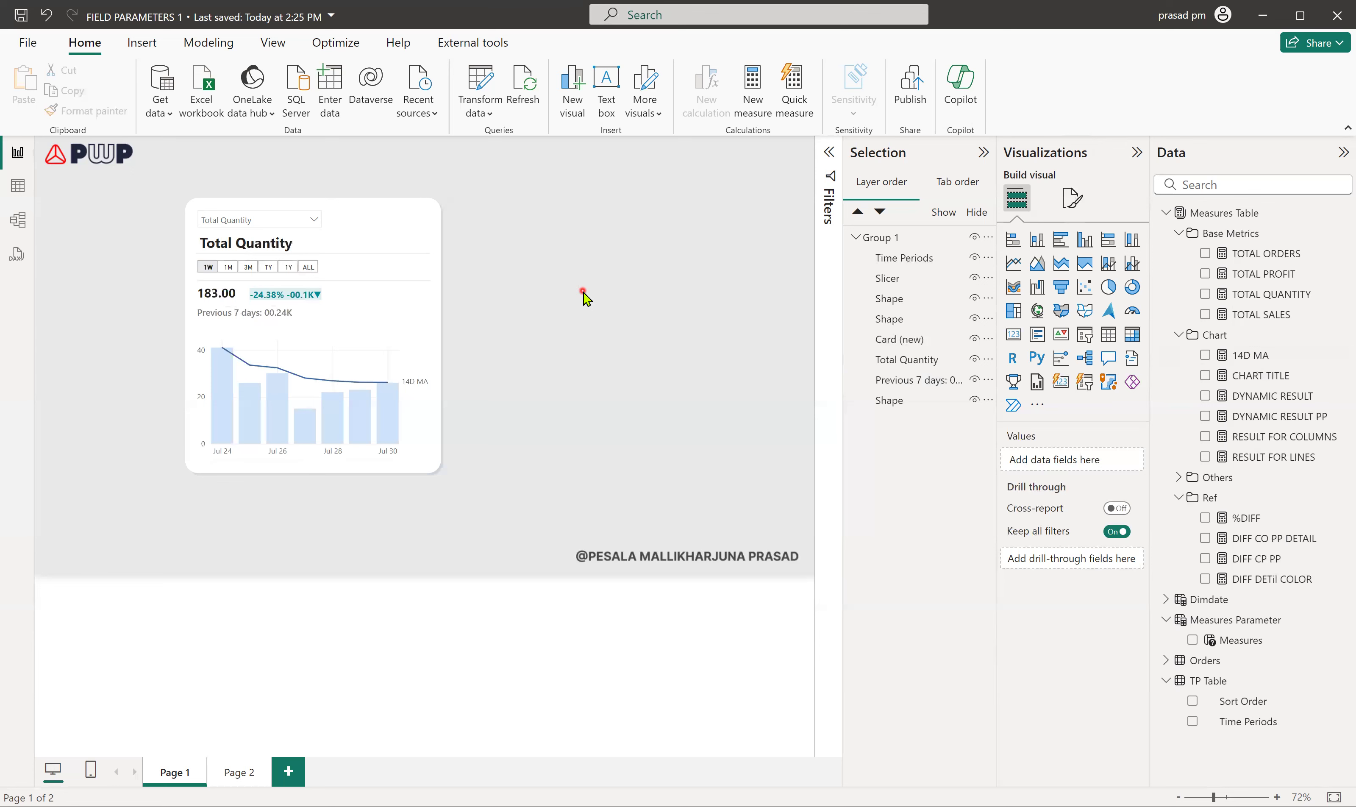
click(1137, 153)
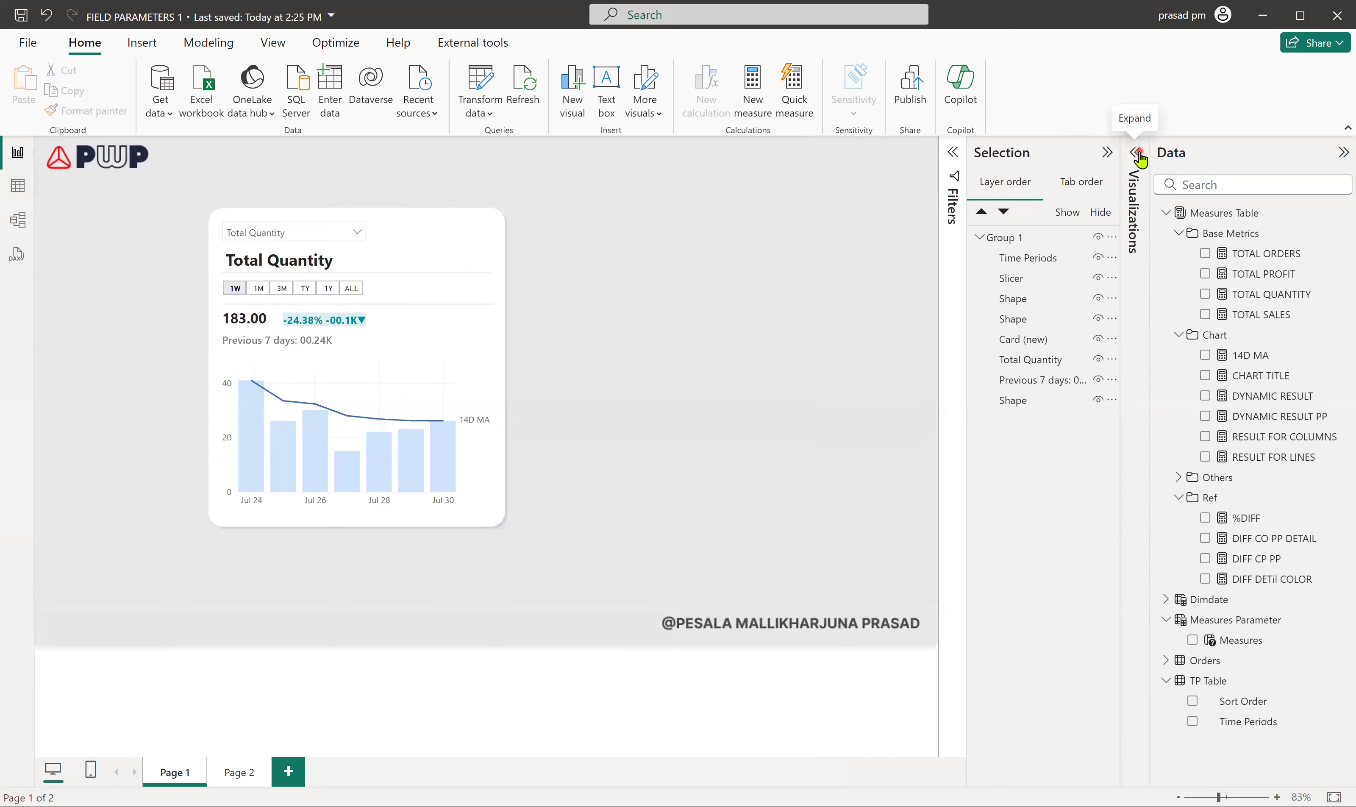
click(1106, 153)
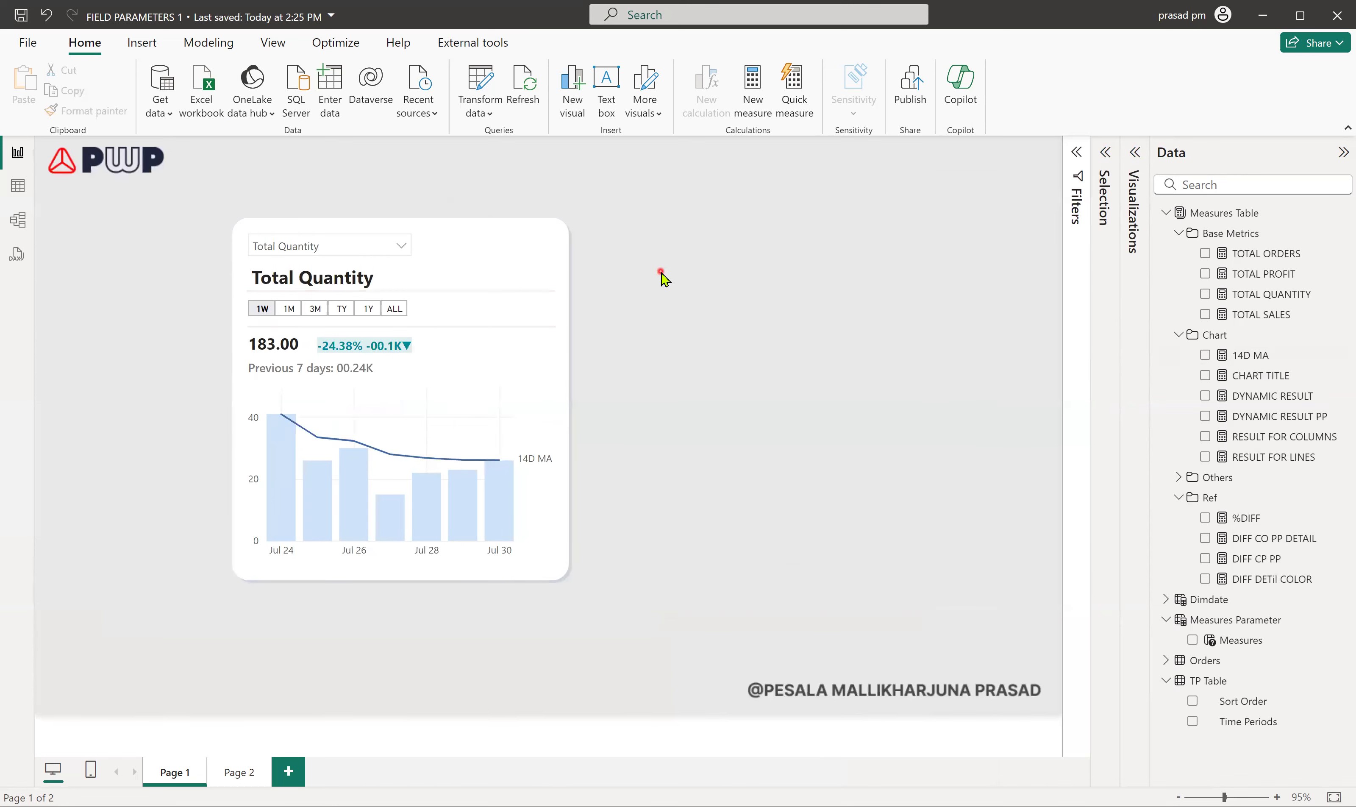